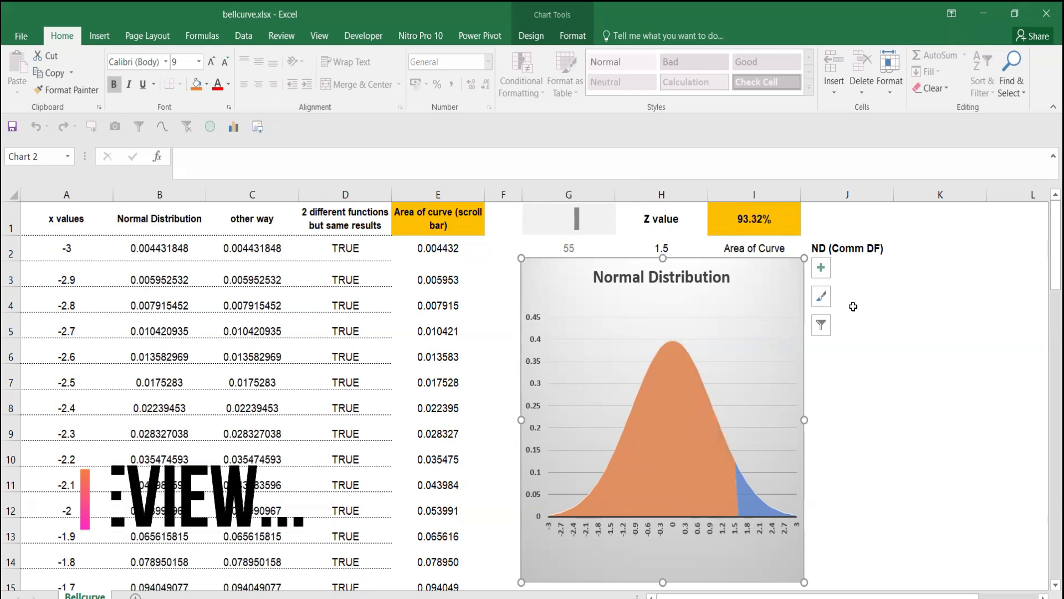
Review the first three chapter topics listed under the chart, including the Norm.S.Dist function name in G17.
scroll(846, 343, down, 1)
scroll(845, 343, down, 3)
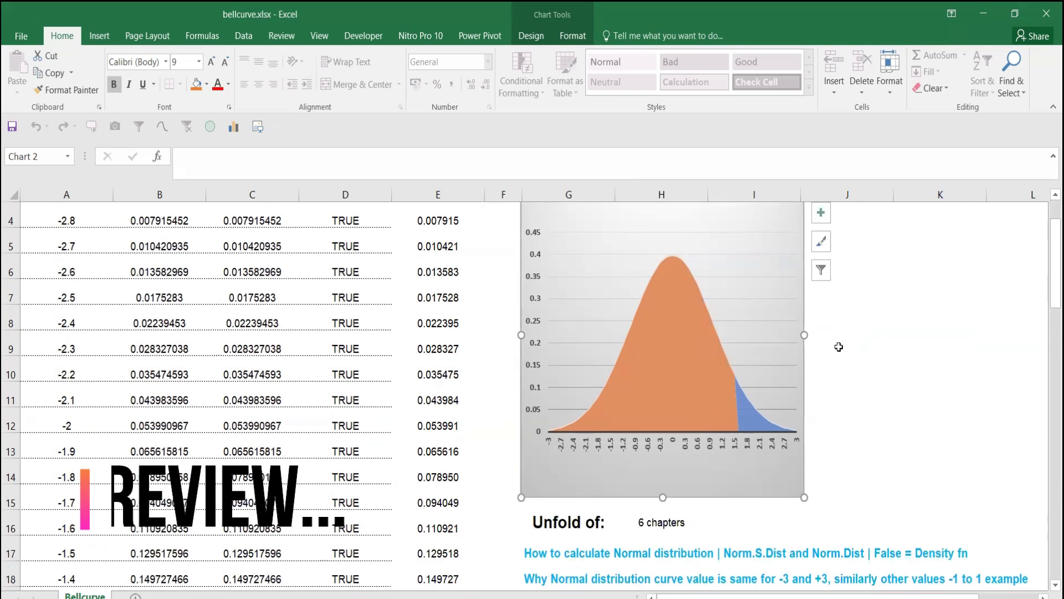
click(570, 326)
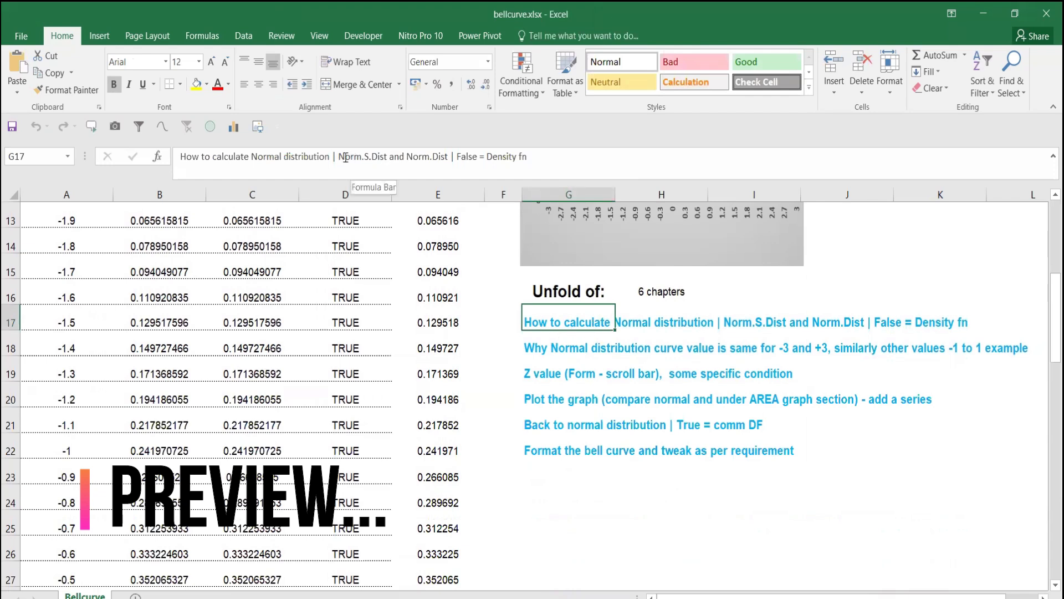
drag(338, 157, 386, 156)
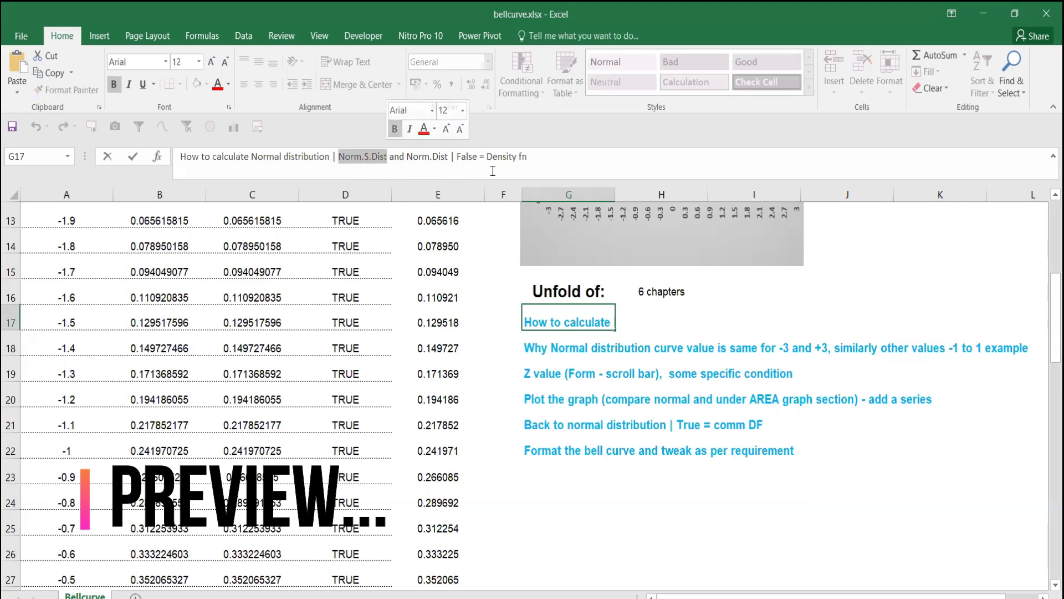
key(Escape)
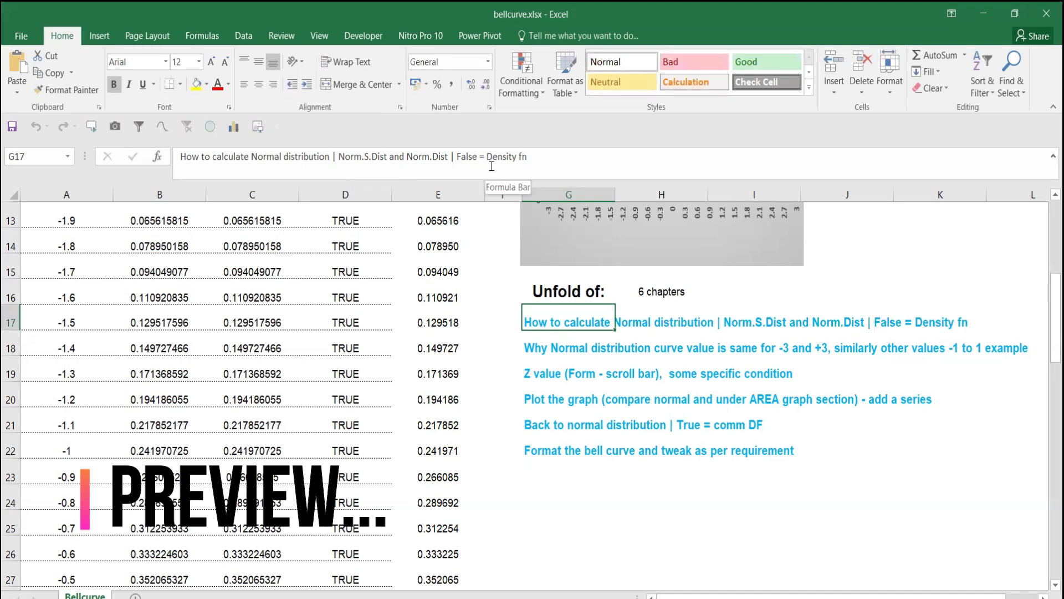
click(547, 350)
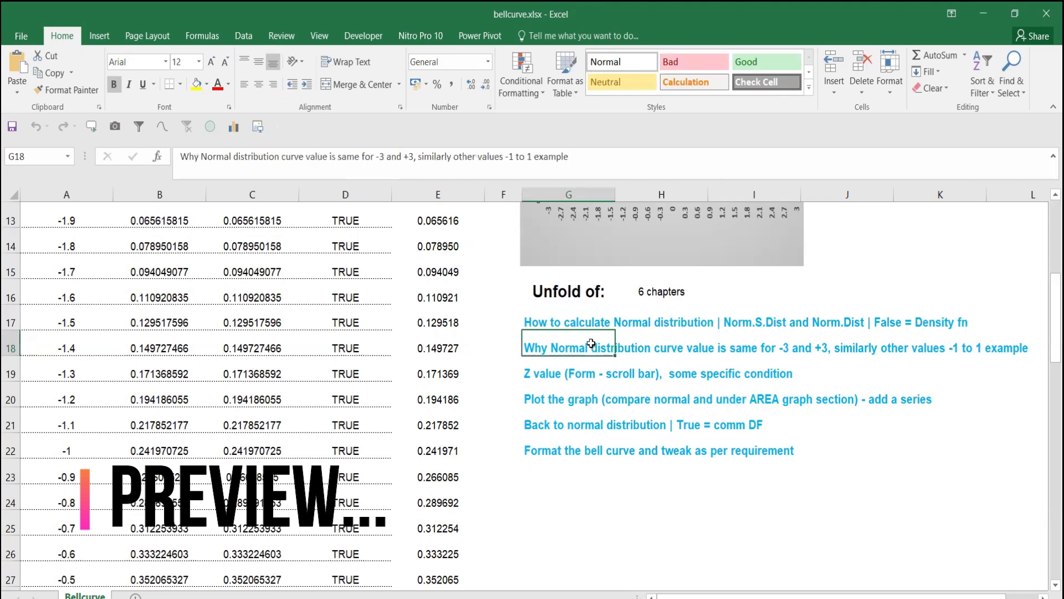
click(545, 373)
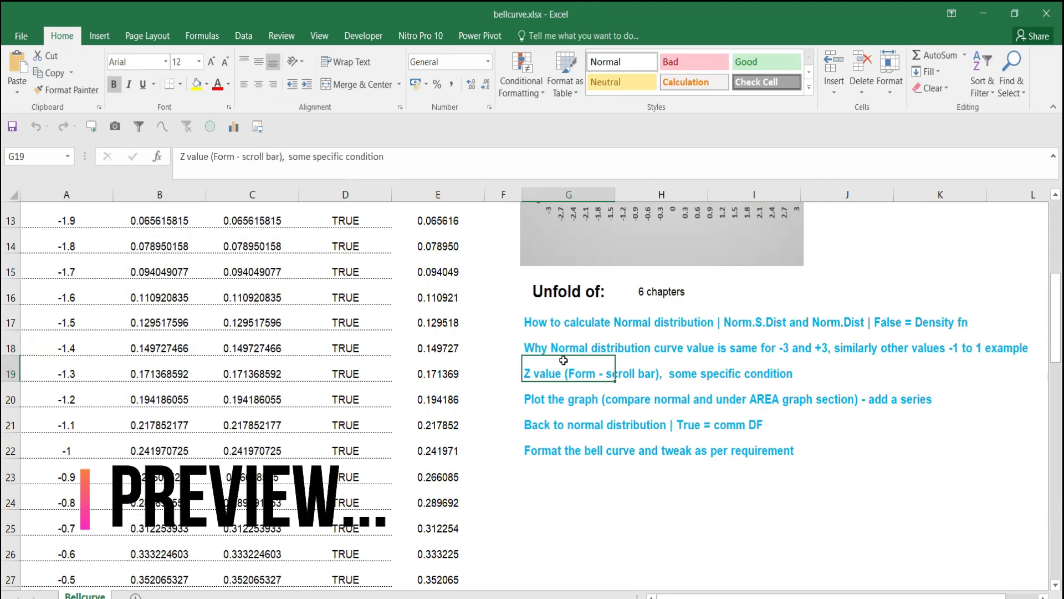
Use the scroll bar in G1 to raise the Z value to 2, then lower it to -0.1.
scroll(646, 331, up, 2)
scroll(642, 327, down, 1)
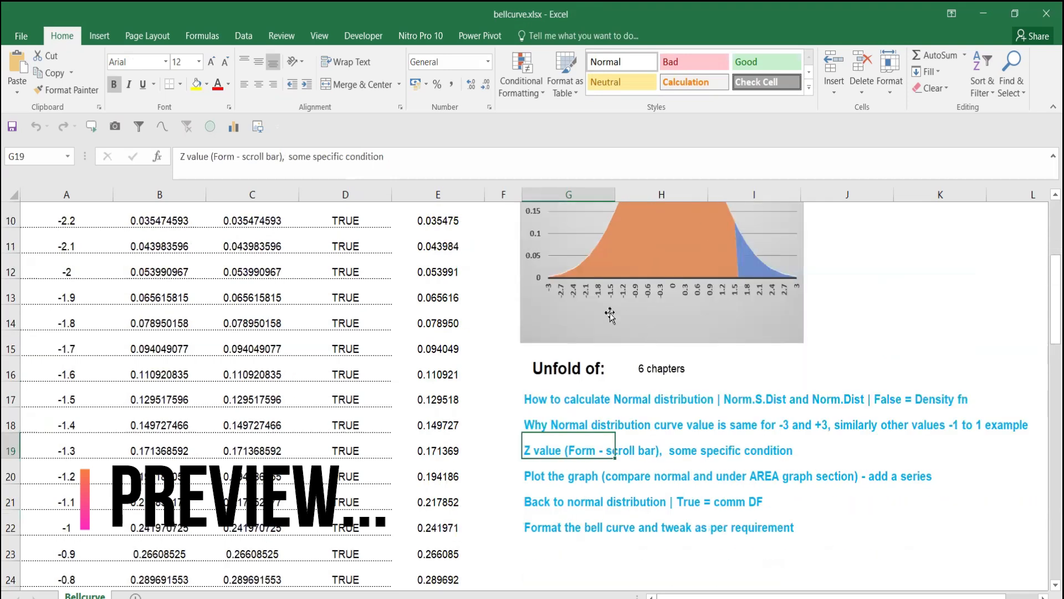
scroll(609, 313, up, 3)
click(596, 226)
click(596, 226)
click(597, 226)
click(597, 227)
click(597, 226)
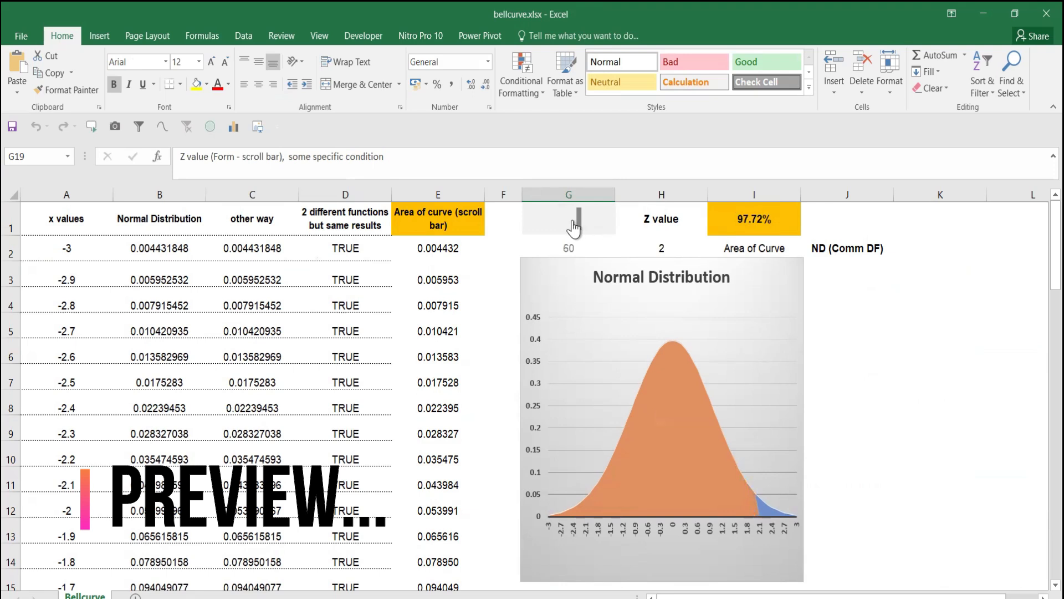
click(570, 225)
click(569, 228)
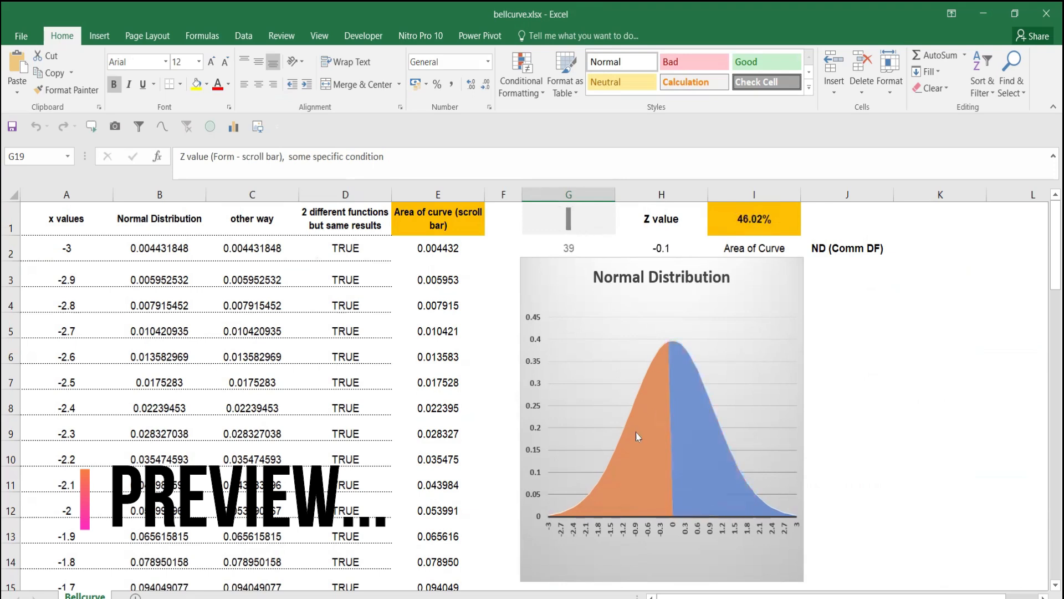
Review the remaining chapter topics in G20 to G22, from plotting the graph to formatting the bell curve.
scroll(881, 400, down, 4)
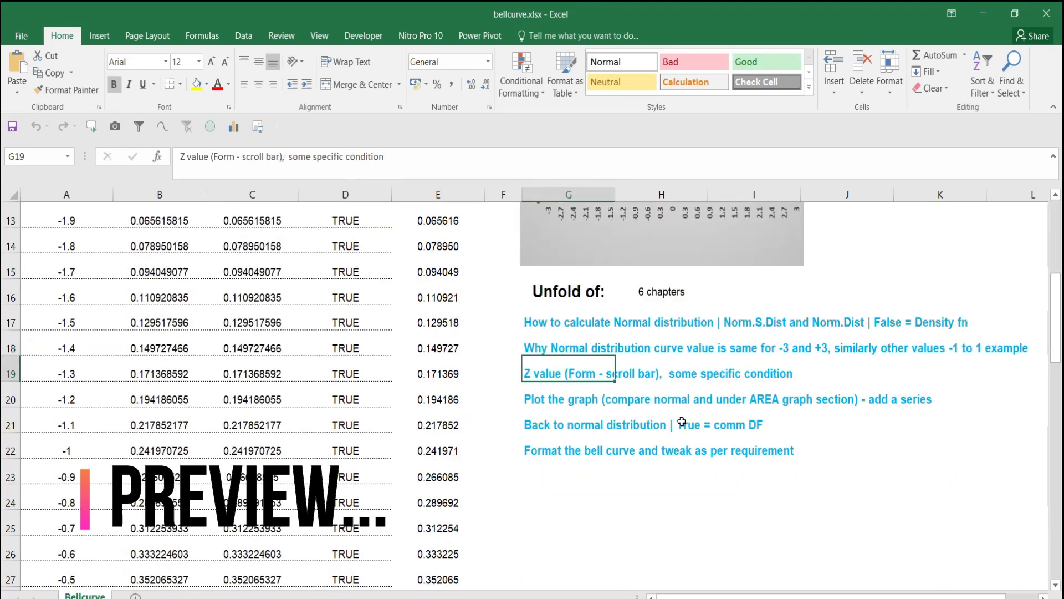
click(570, 398)
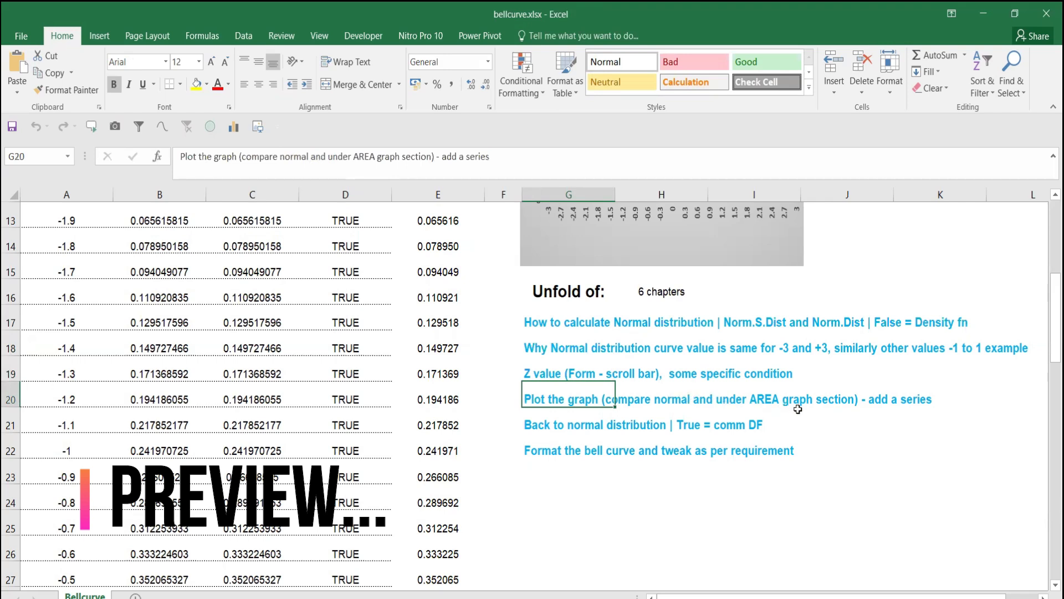
click(889, 410)
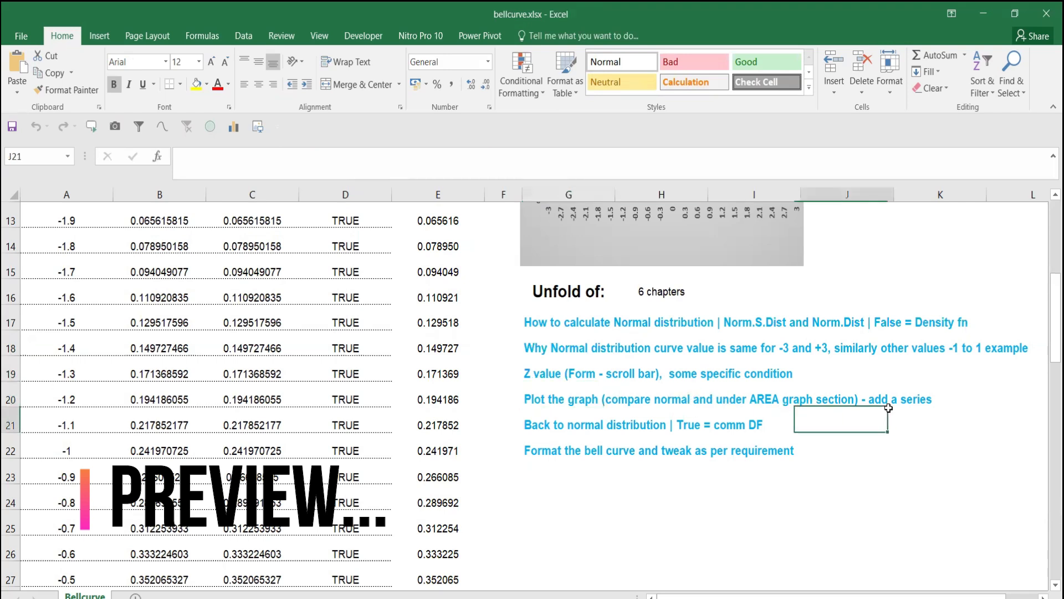
click(536, 428)
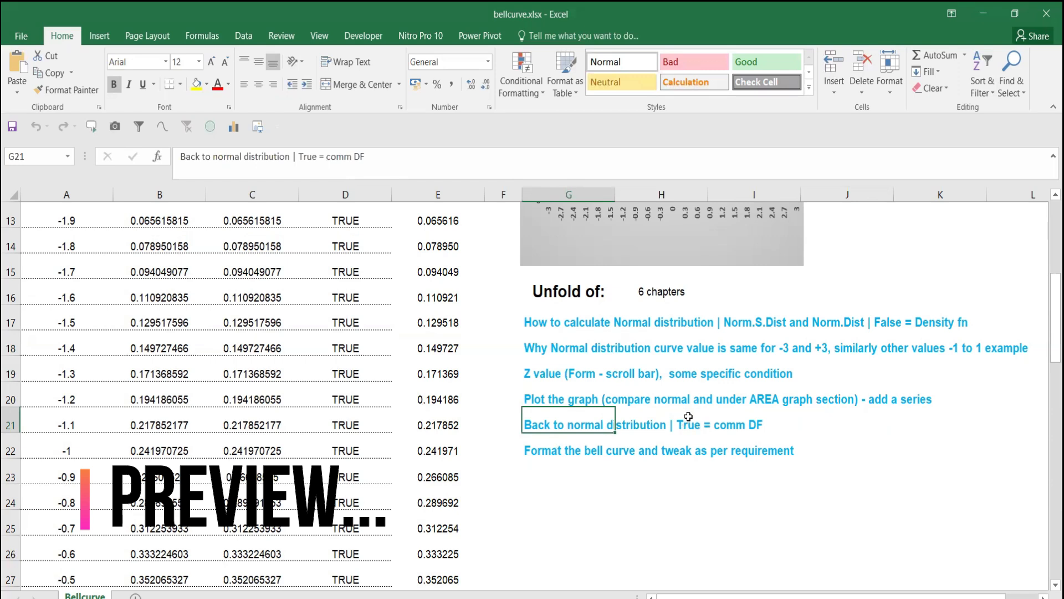
click(546, 446)
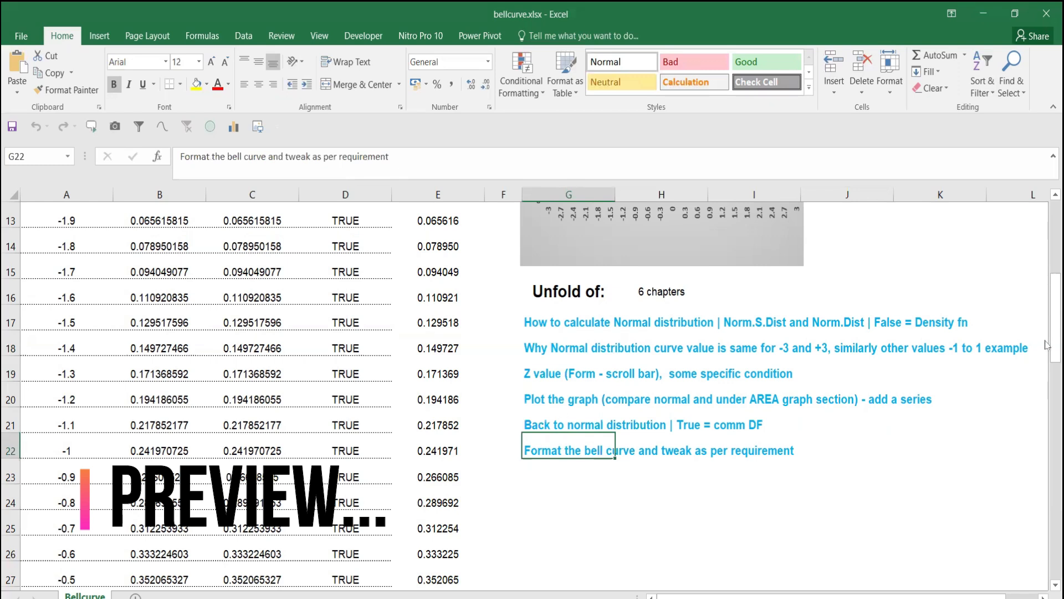
drag(1047, 316, 1046, 230)
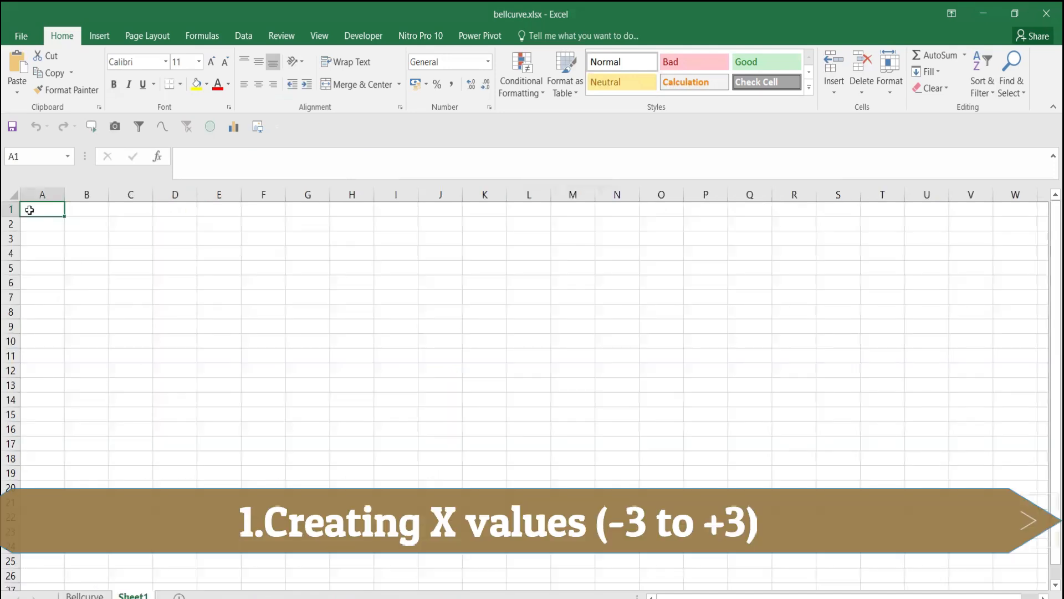
Enter the header "X value" in A1 of Sheet1 and the starting values -3 and -2.9 in A2 and A3.
text(X)
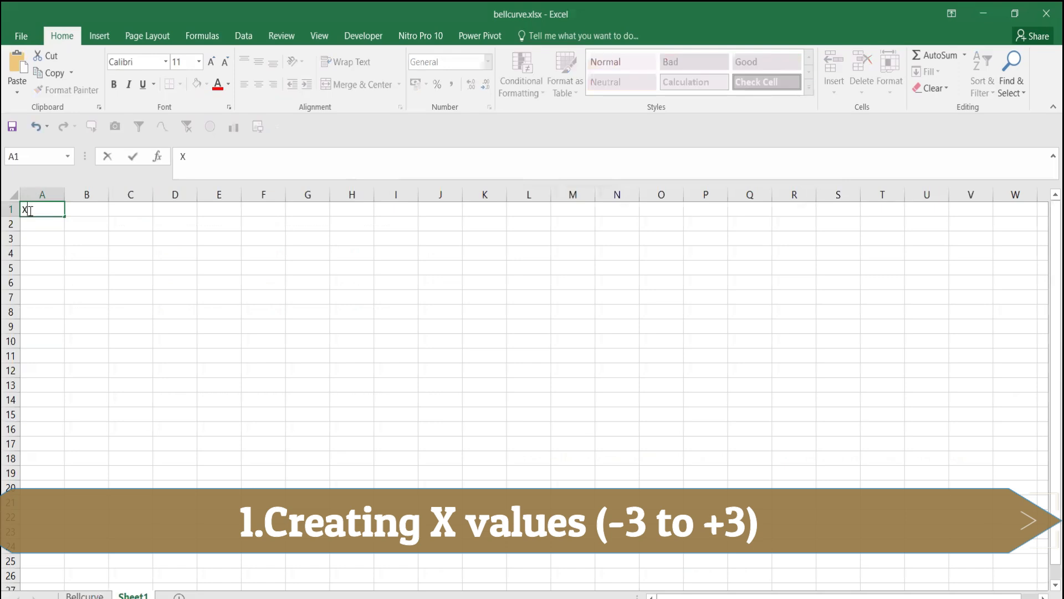
text( value)
key(Return)
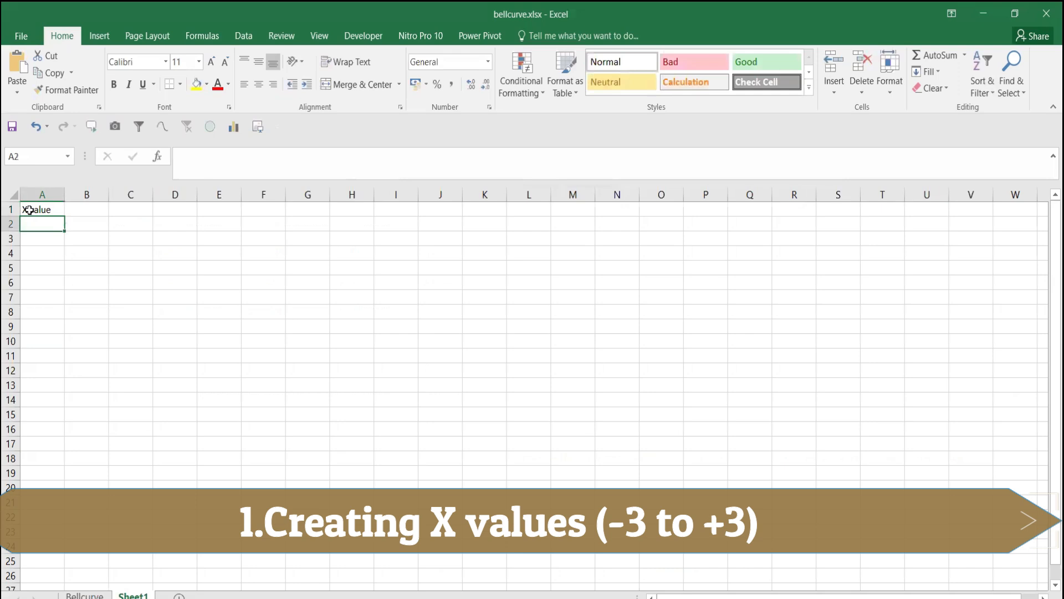
text(-3)
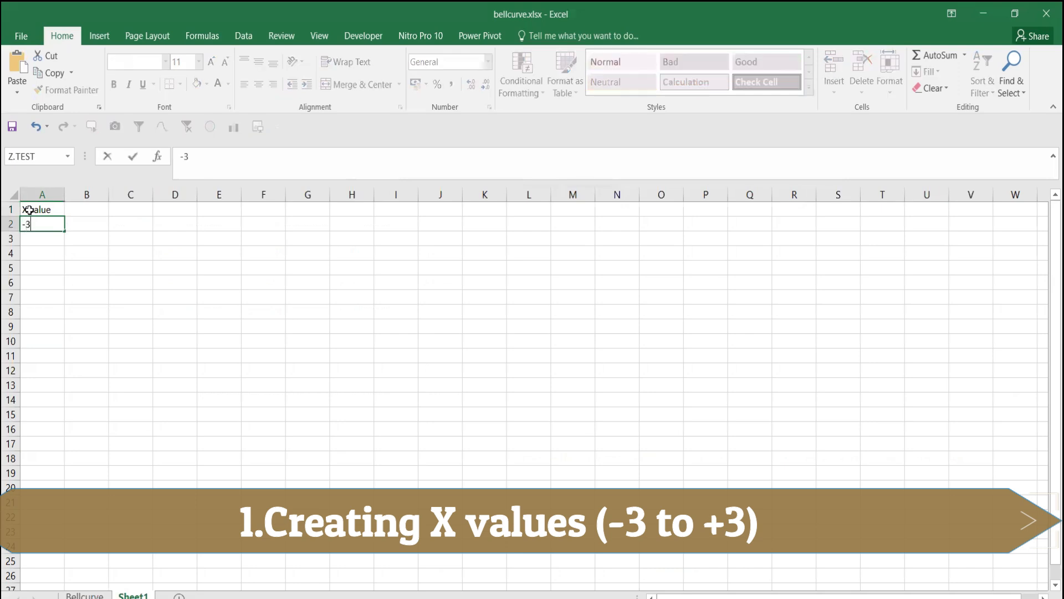
key(Return)
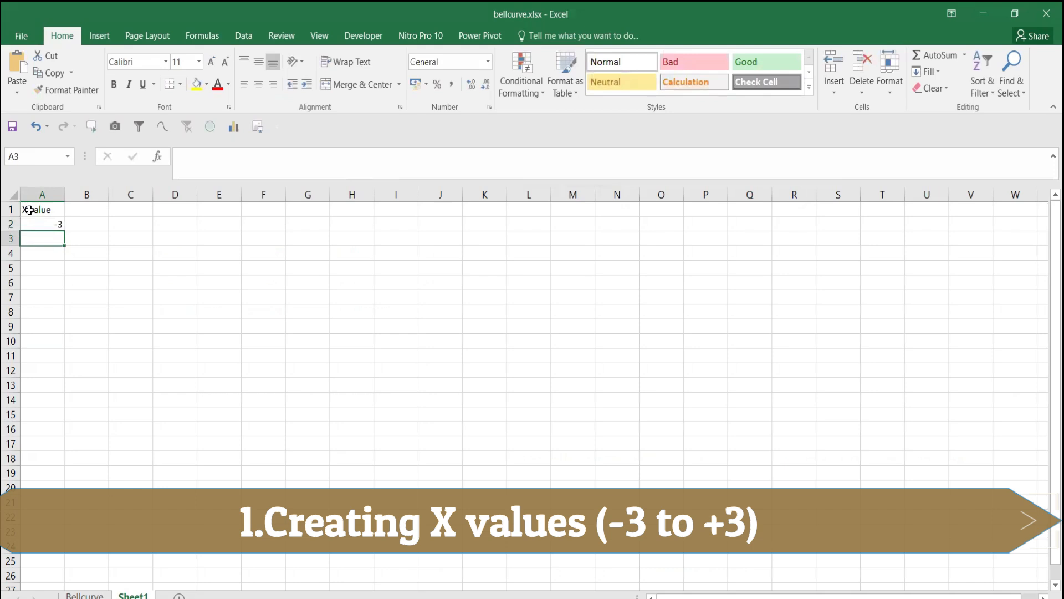
key(Up)
key(Down)
text(-2.9)
key(Return)
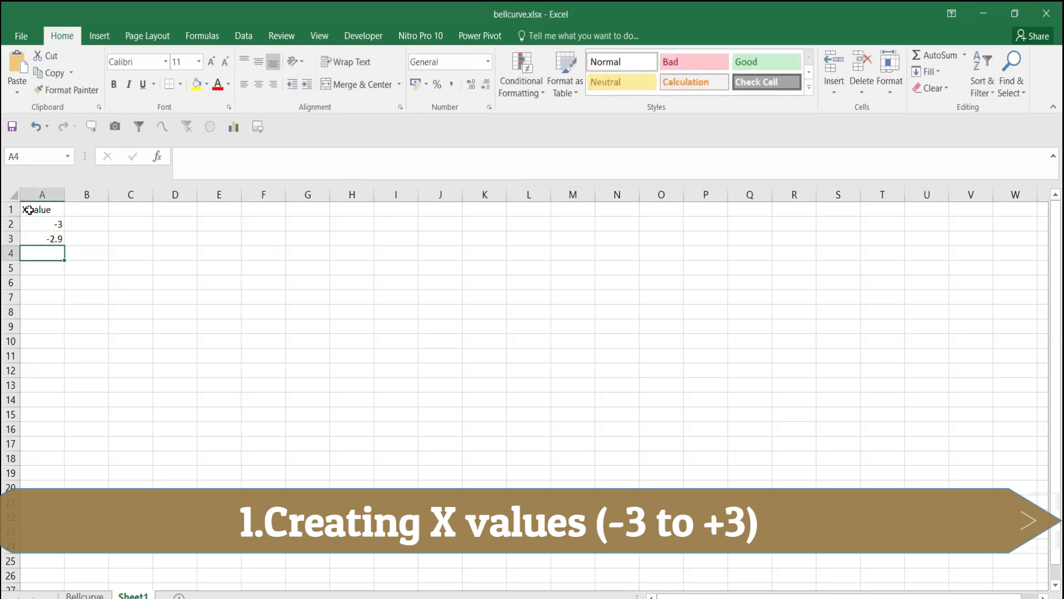
Extend the series from A2:A3 down column A to 3 in A62.
drag(52, 226, 56, 240)
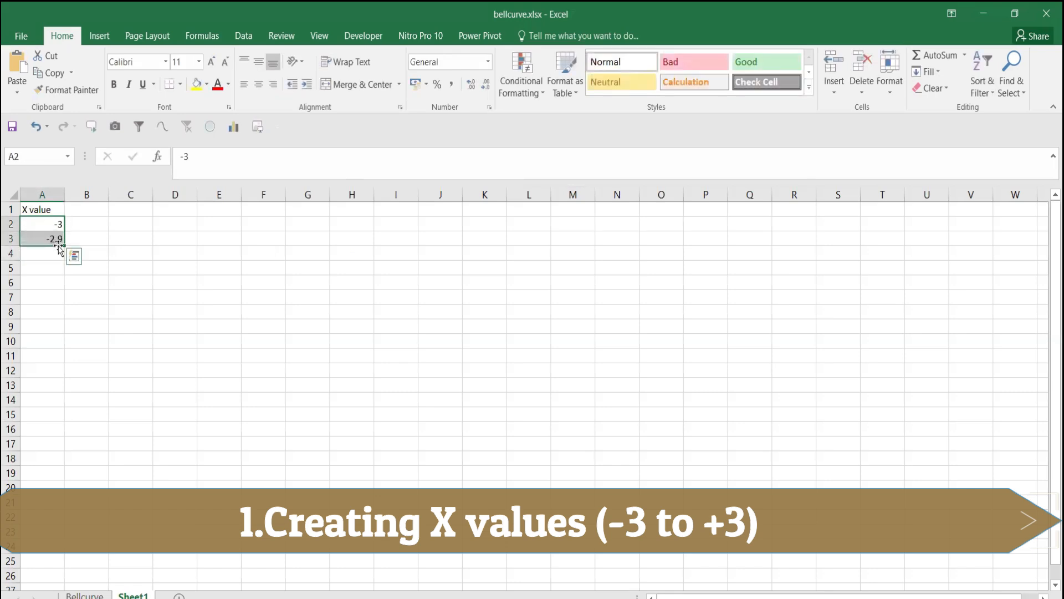
drag(40, 401, 53, 204)
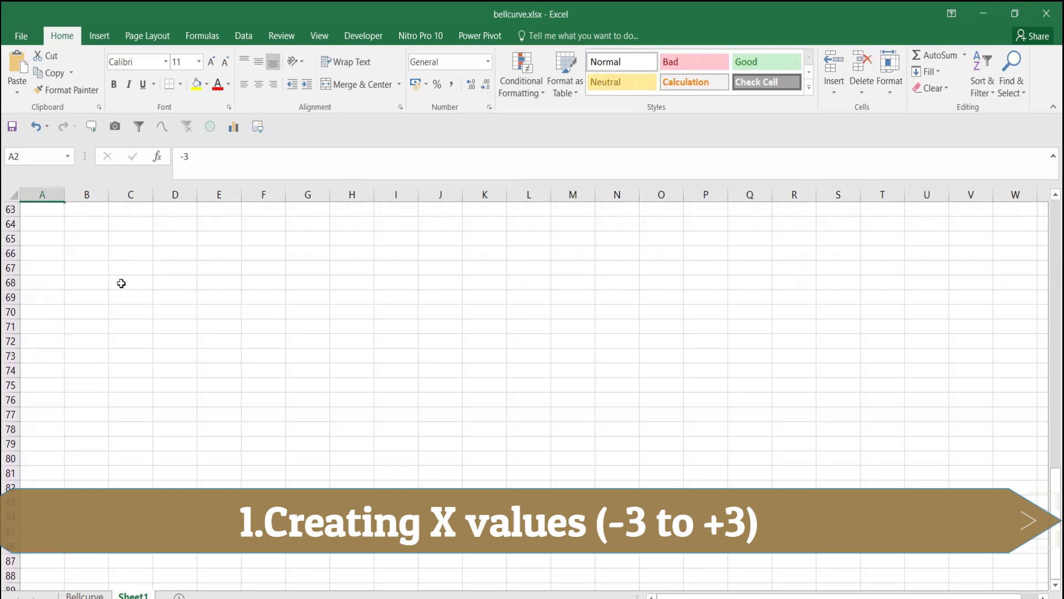
scroll(120, 283, up, 1)
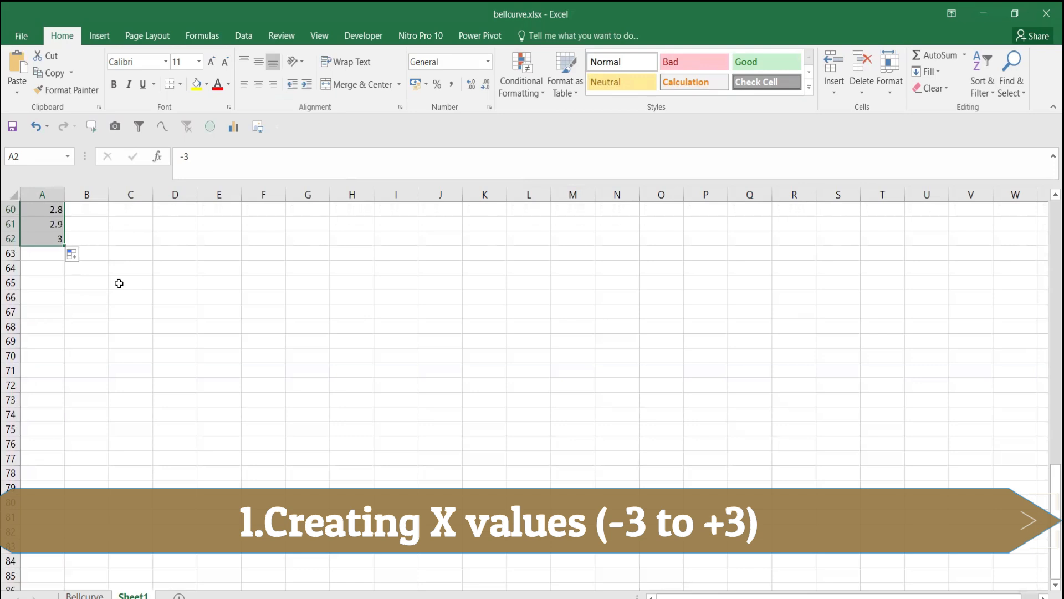
drag(1051, 489, 1045, 225)
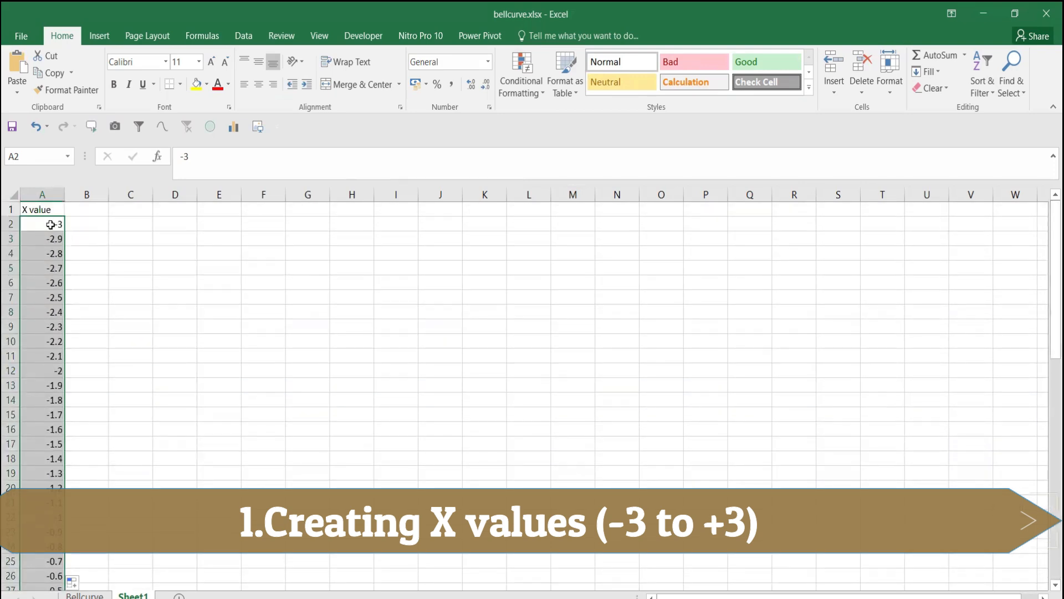
Build the same series by formula in column B, with -3 in B2 and =B2+0.1 filled down from B3.
click(51, 224)
click(77, 223)
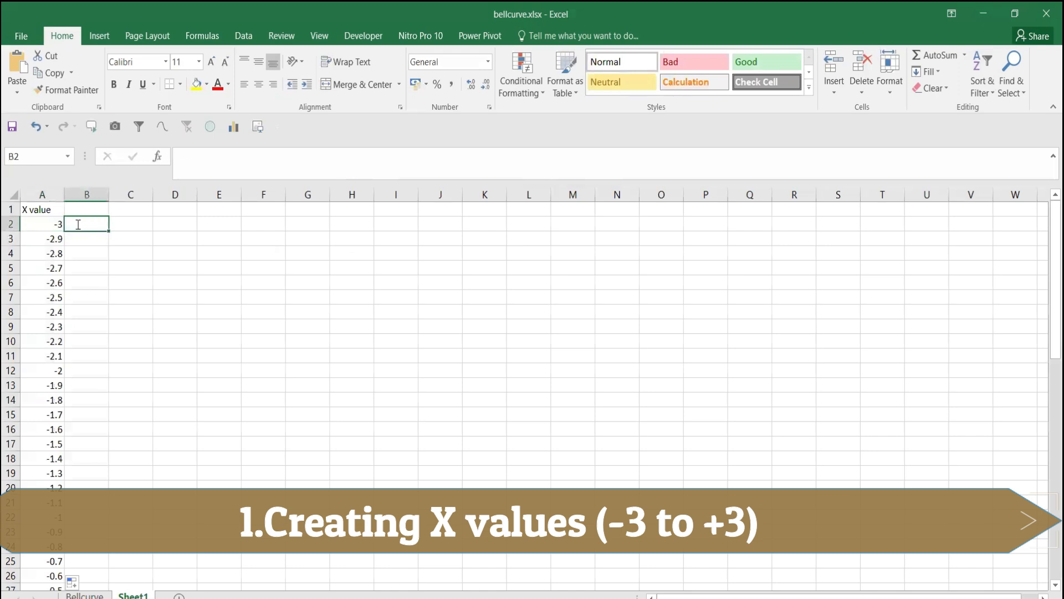
text(=)
key(Escape)
text(-3)
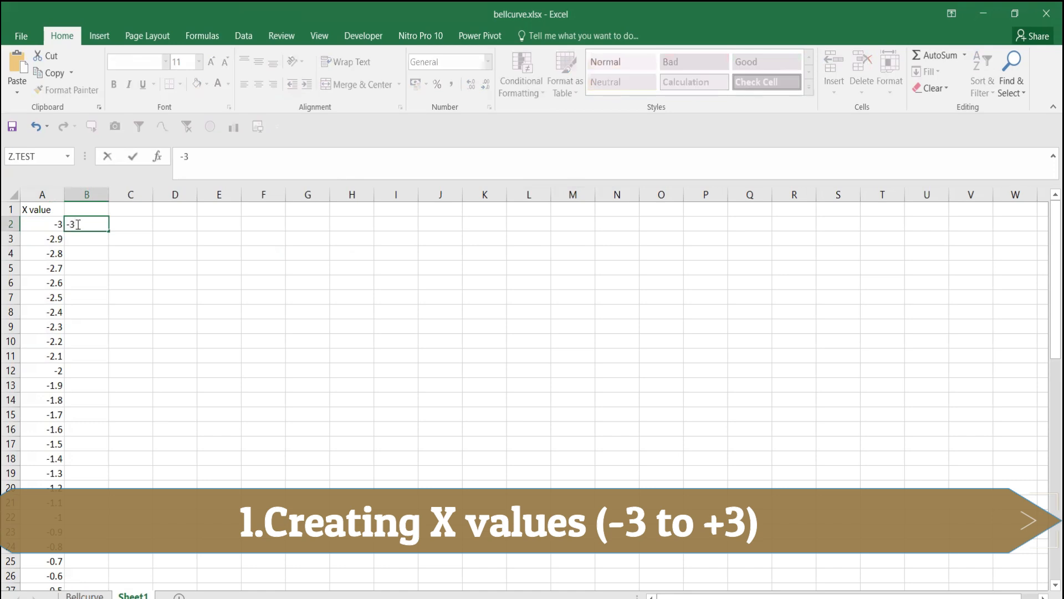
key(Return)
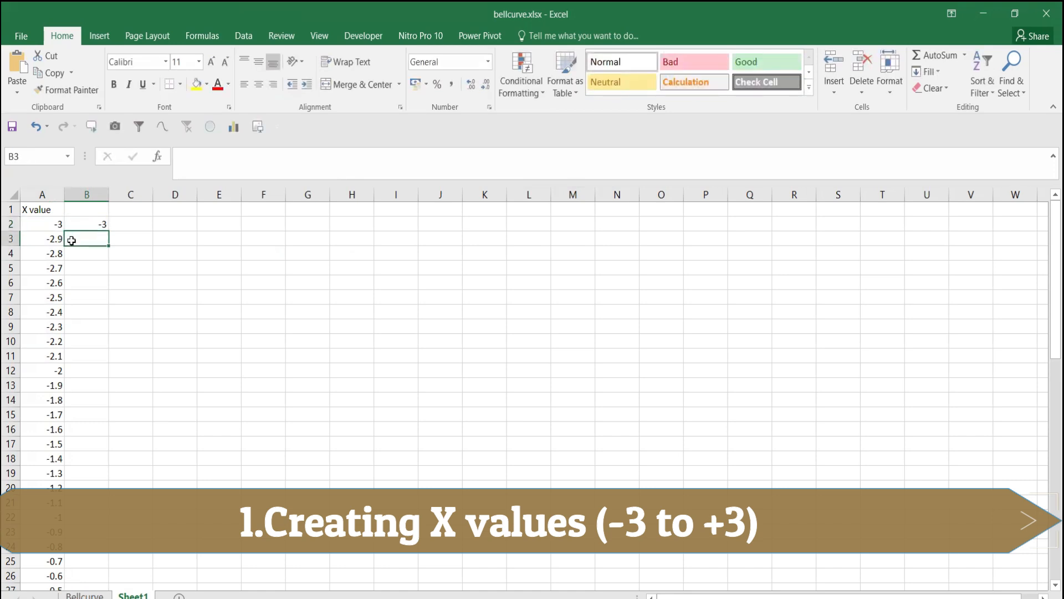
text(=)
click(89, 224)
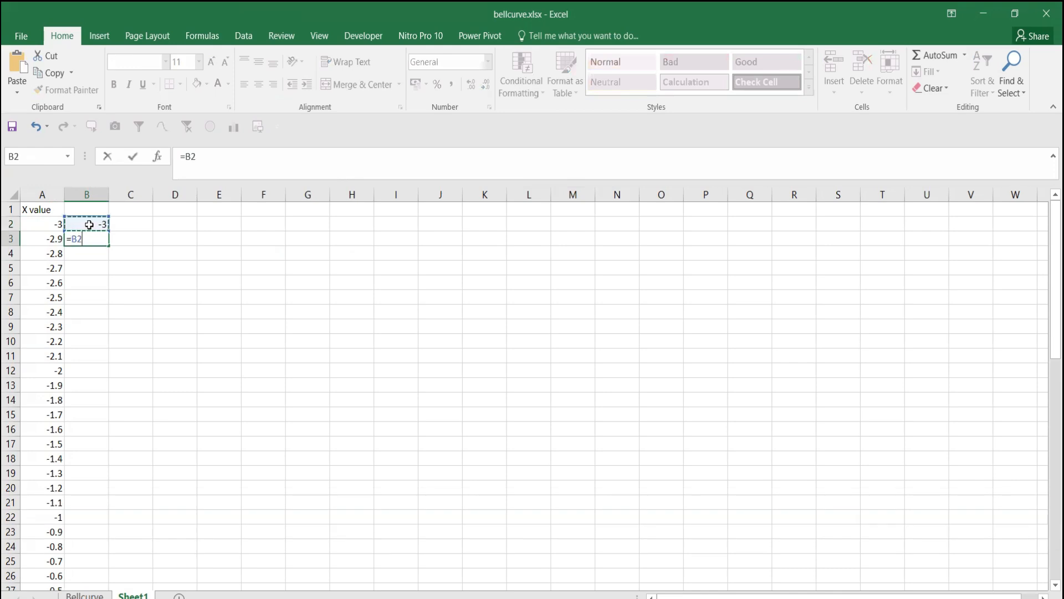
text(+0.1)
key(Return)
click(95, 238)
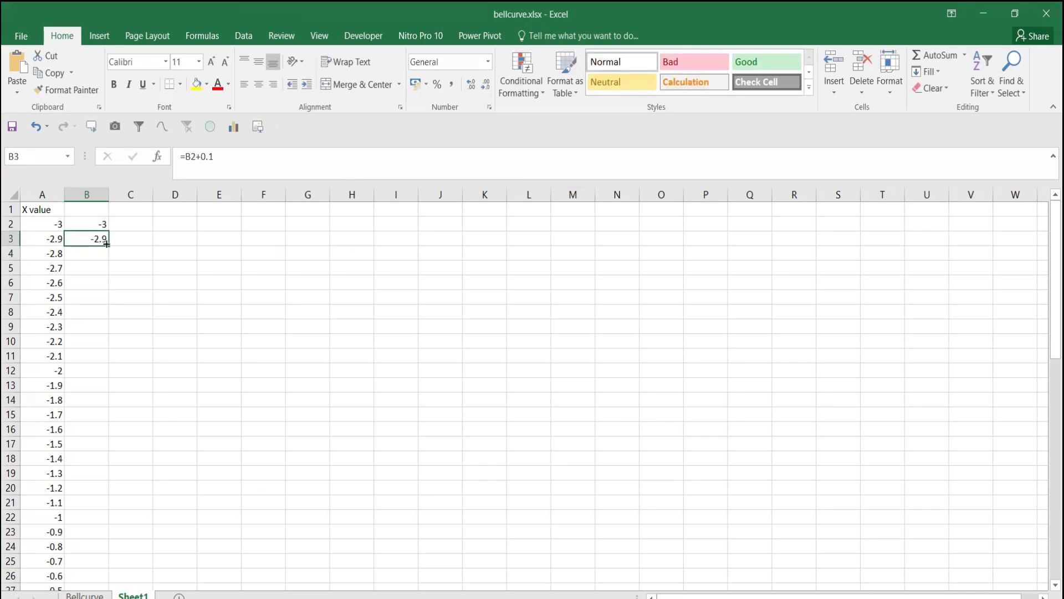
double_click(109, 246)
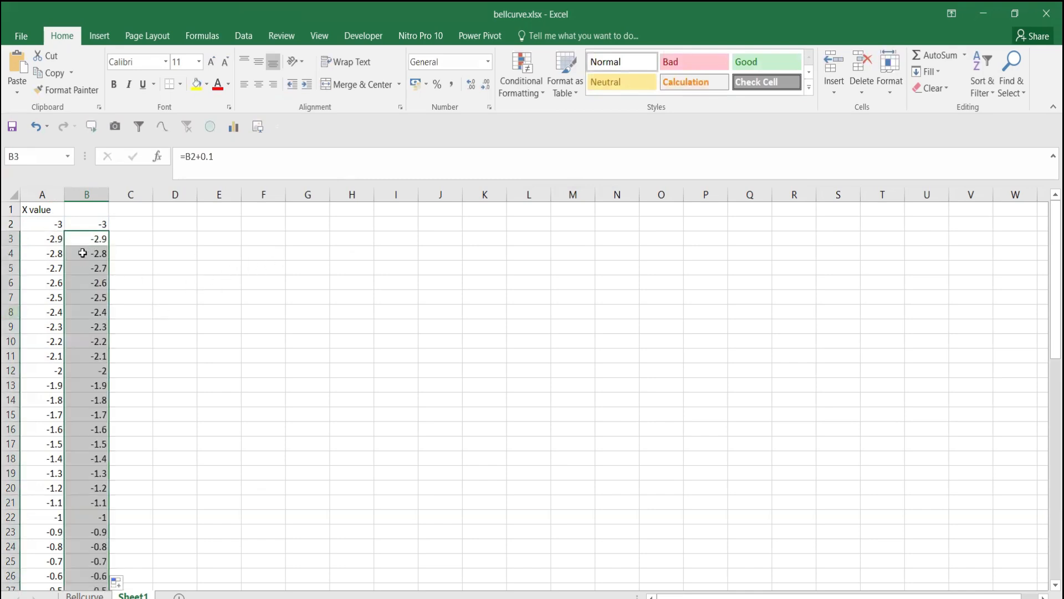
Delete the formula-based series in column B.
click(92, 196)
right_click(92, 195)
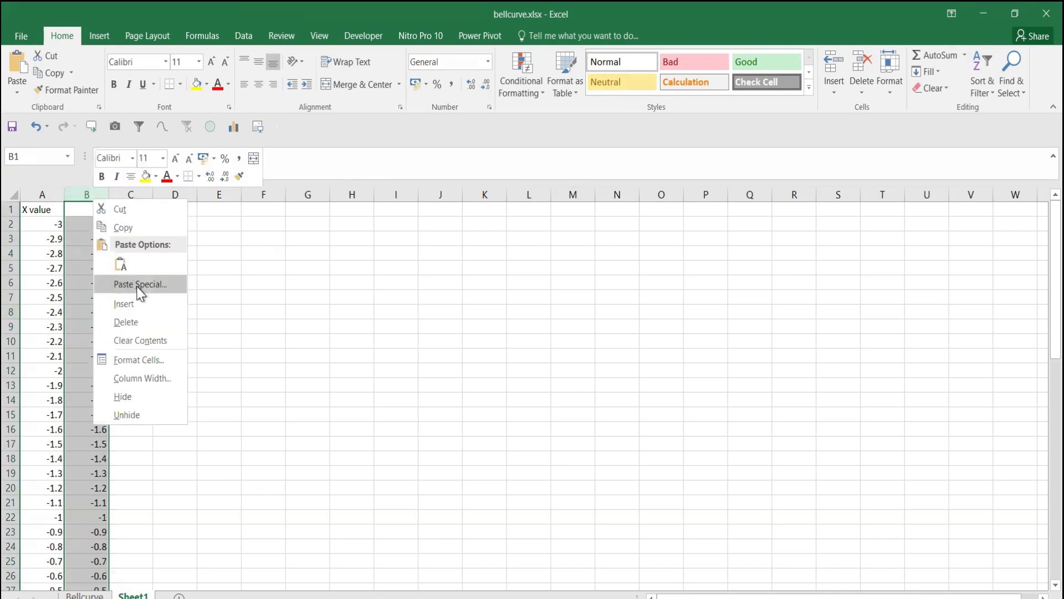
click(152, 323)
Enter the header "Normal distribution" in B1 and fit the width of column B to it.
click(84, 209)
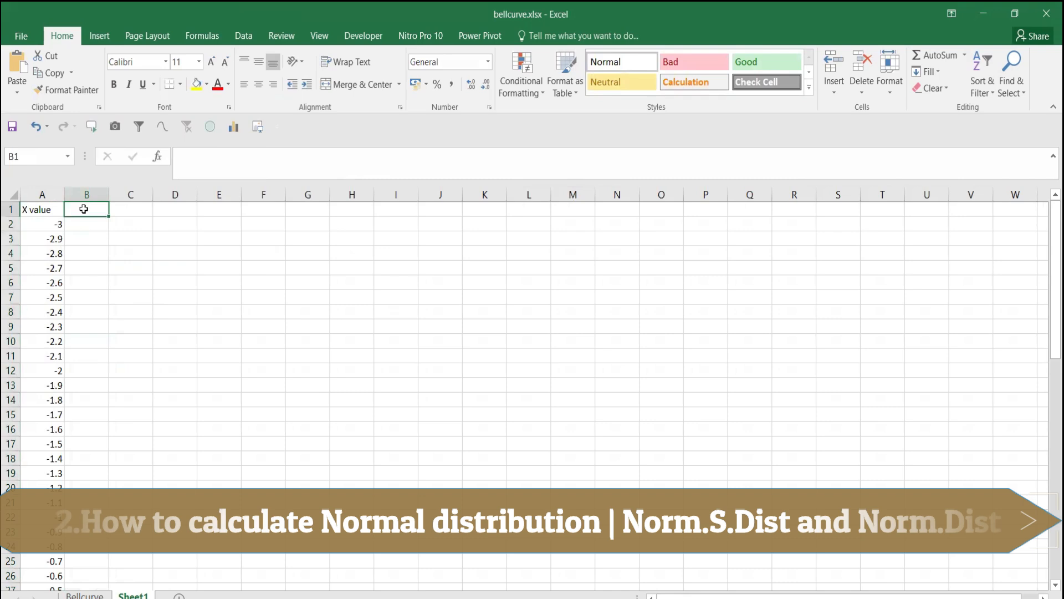
text(P)
key(BackSpace)
text(nO)
key(BackSpace)
key(BackSpace)
text(Nor)
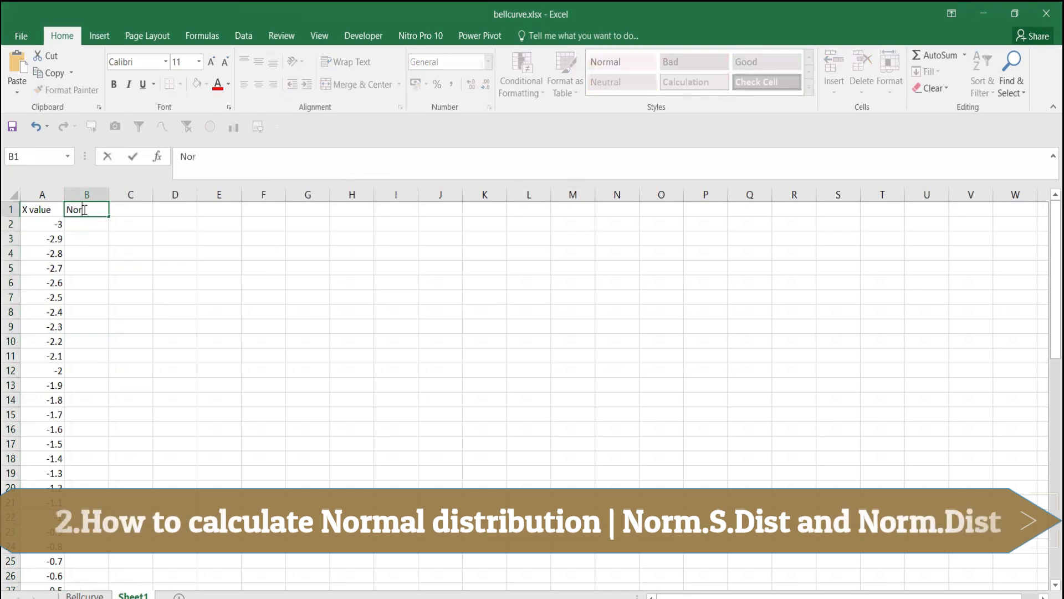
text(mal dist)
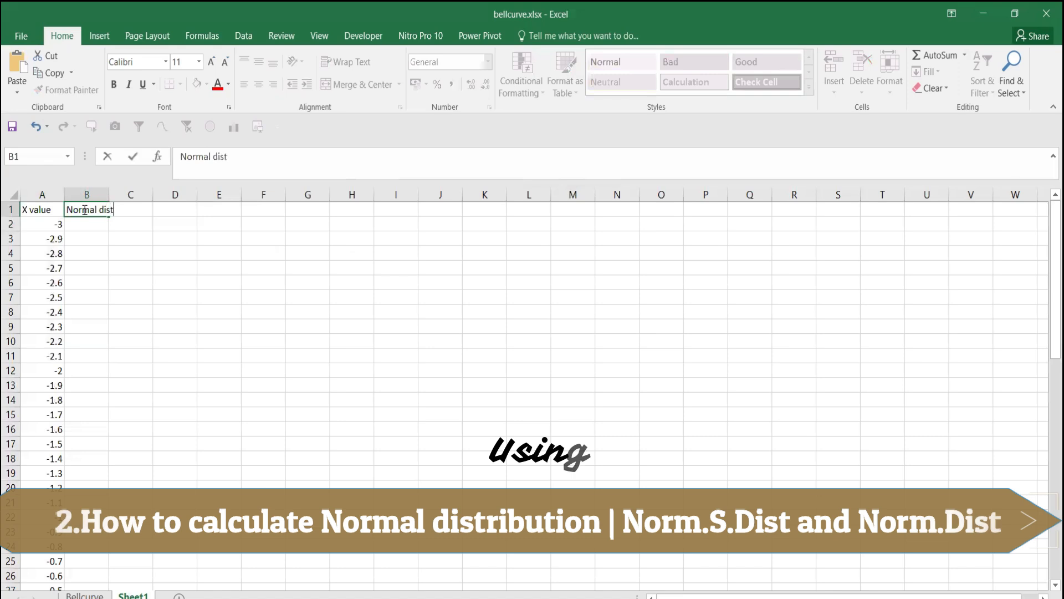
text(ribution)
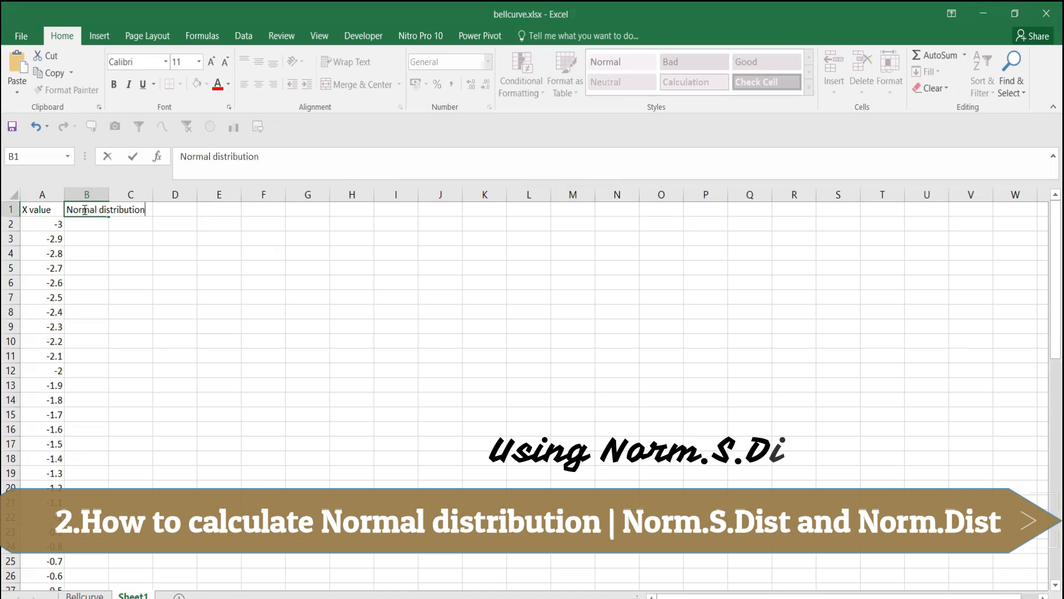
key(Return)
double_click(110, 194)
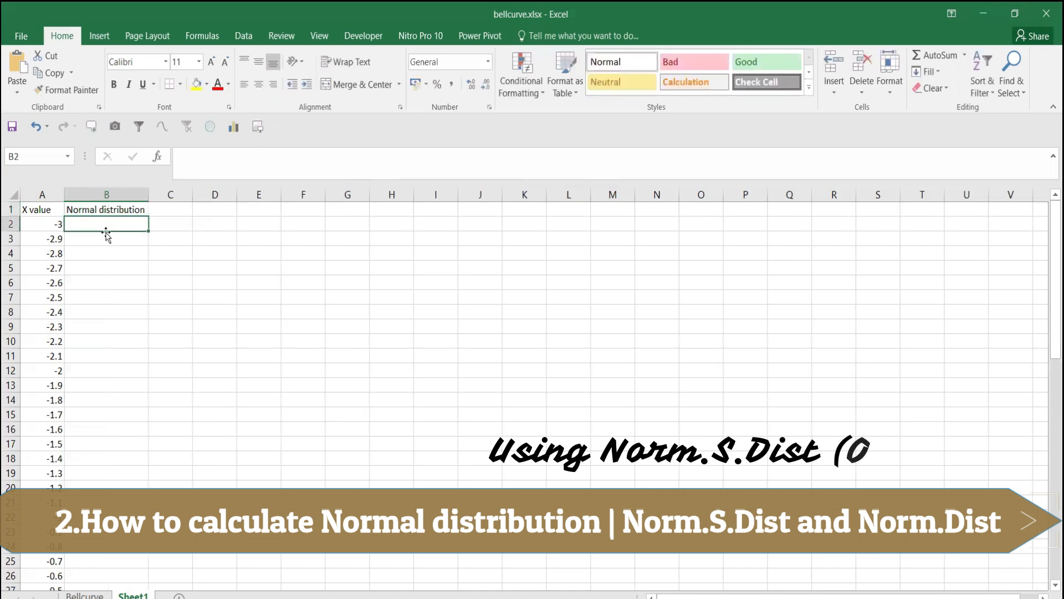
Enter the formula =NORM.S.DIST(A2,FALSE) in B2 to calculate the probability density of the first X value.
text(=no)
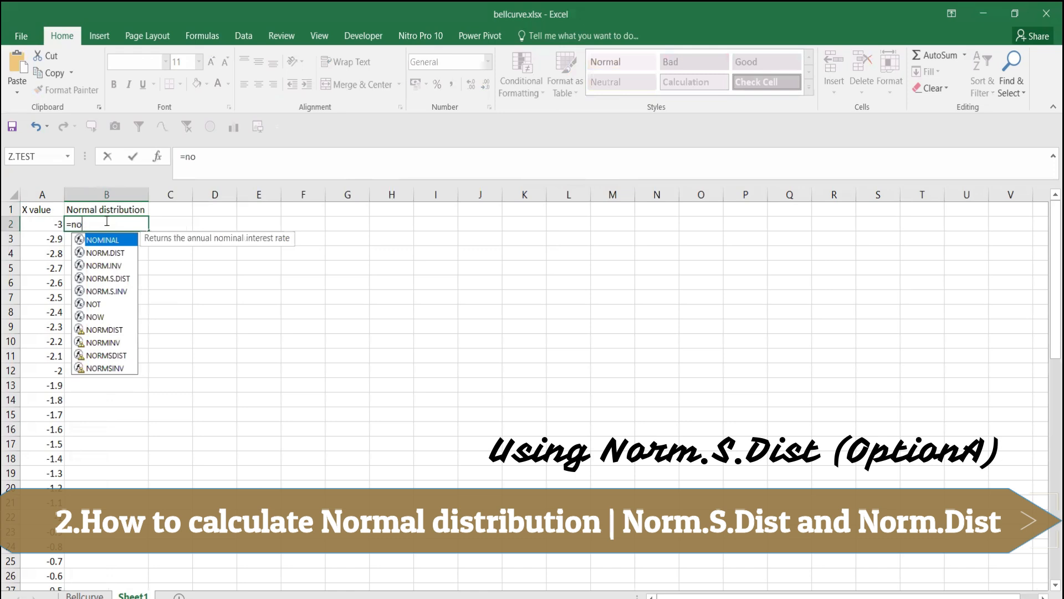
key(Down)
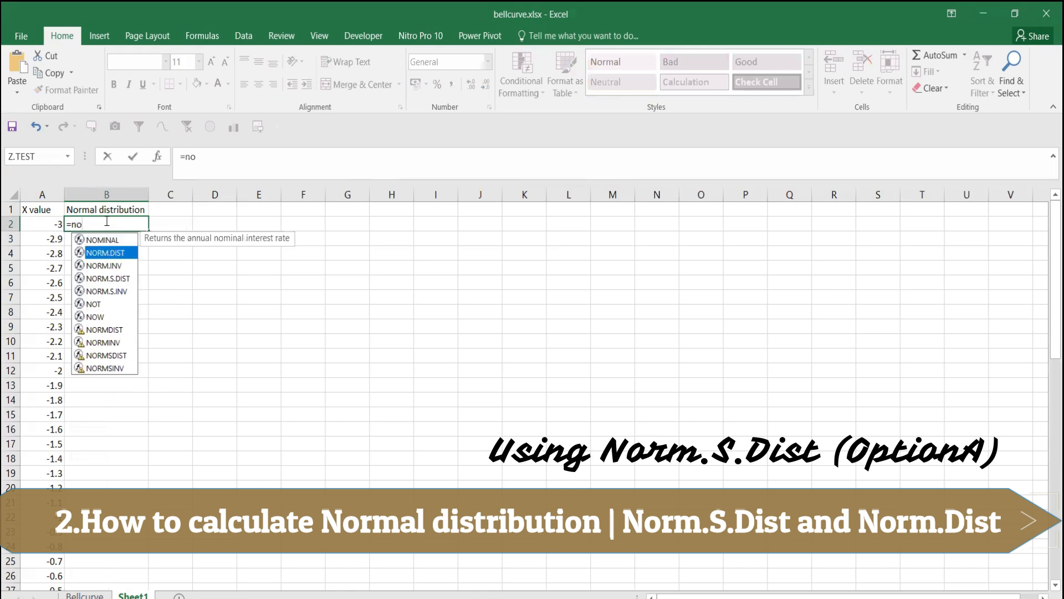
key(Down)
key(Down)
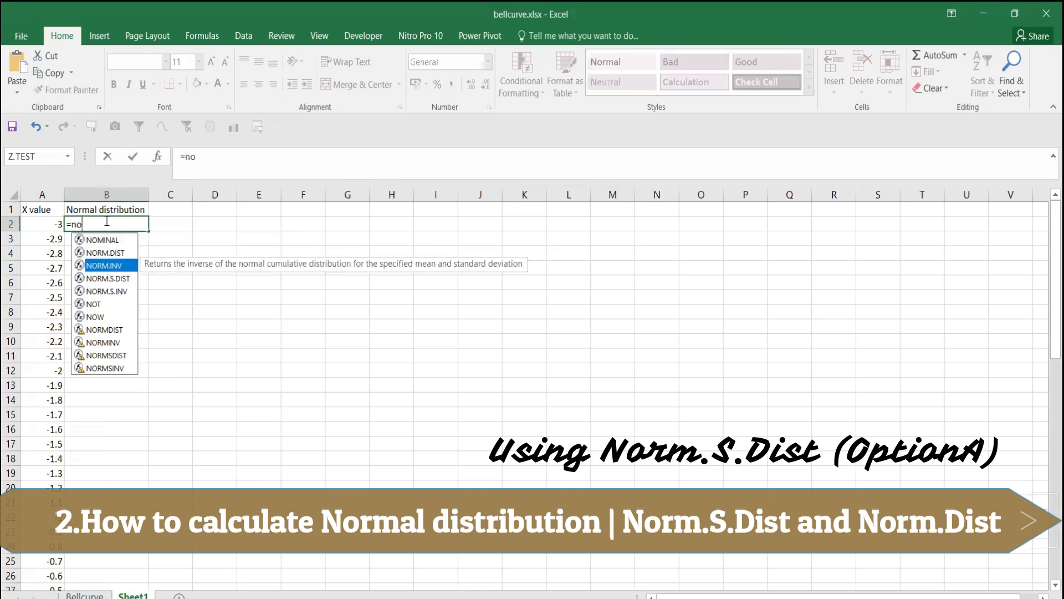
key(Tab)
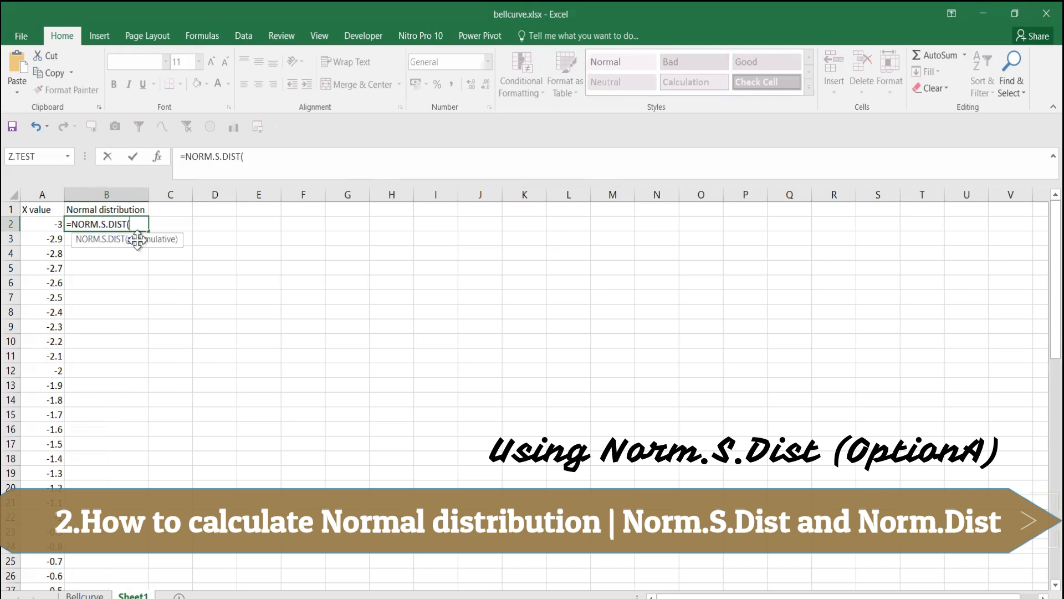
click(54, 222)
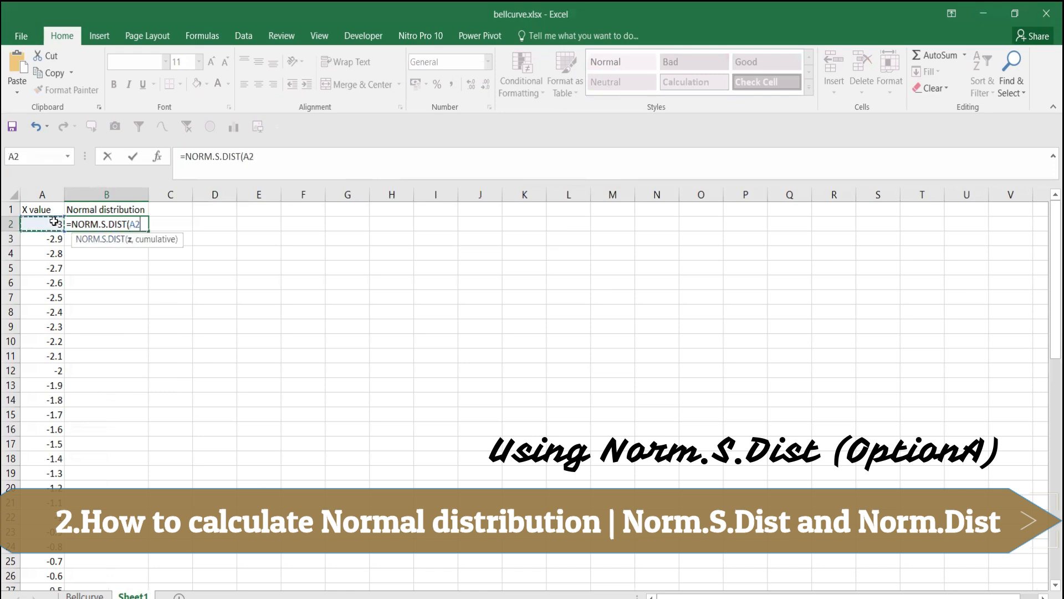
text(,)
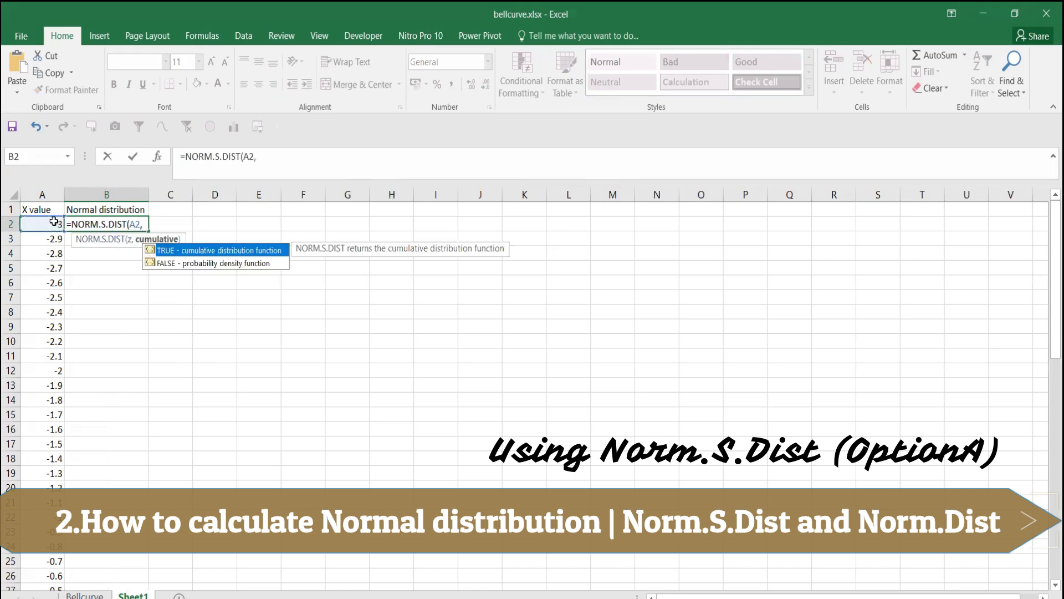
click(175, 264)
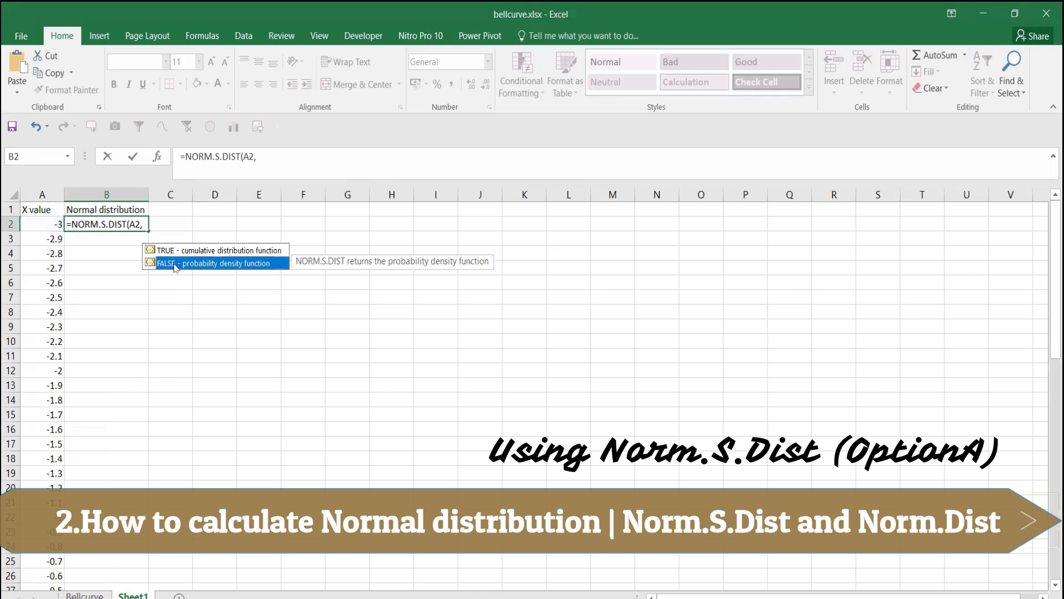
click(410, 271)
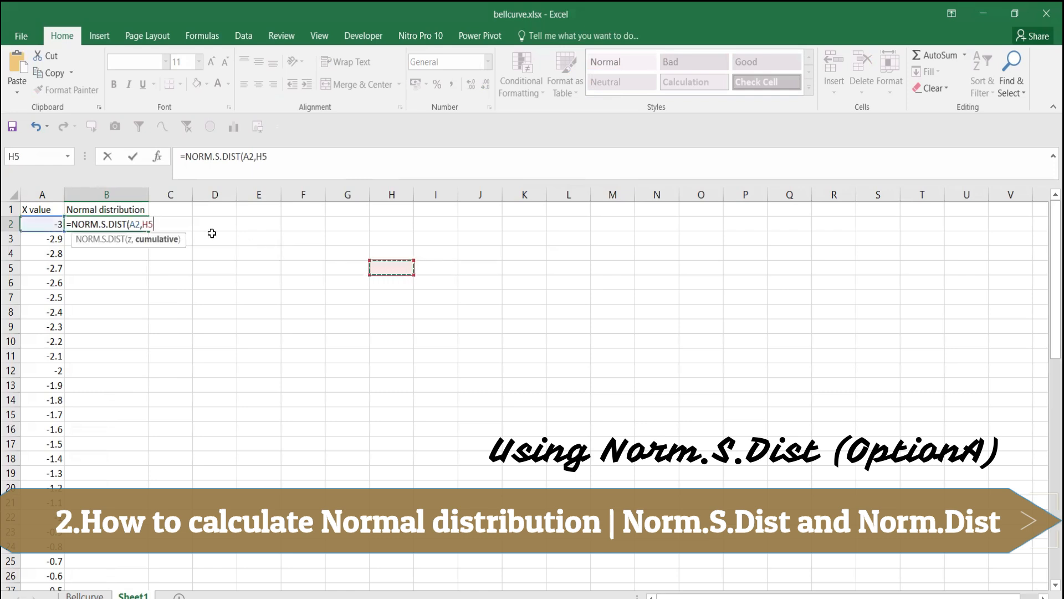
key(BackSpace)
key(BackSpace)
key(BackSpace)
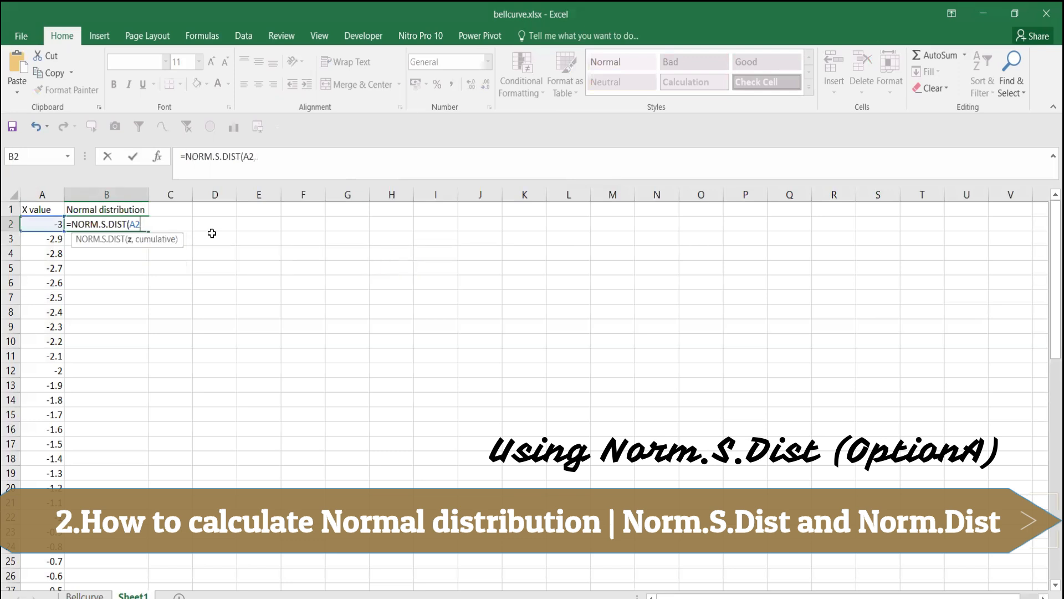
text(,)
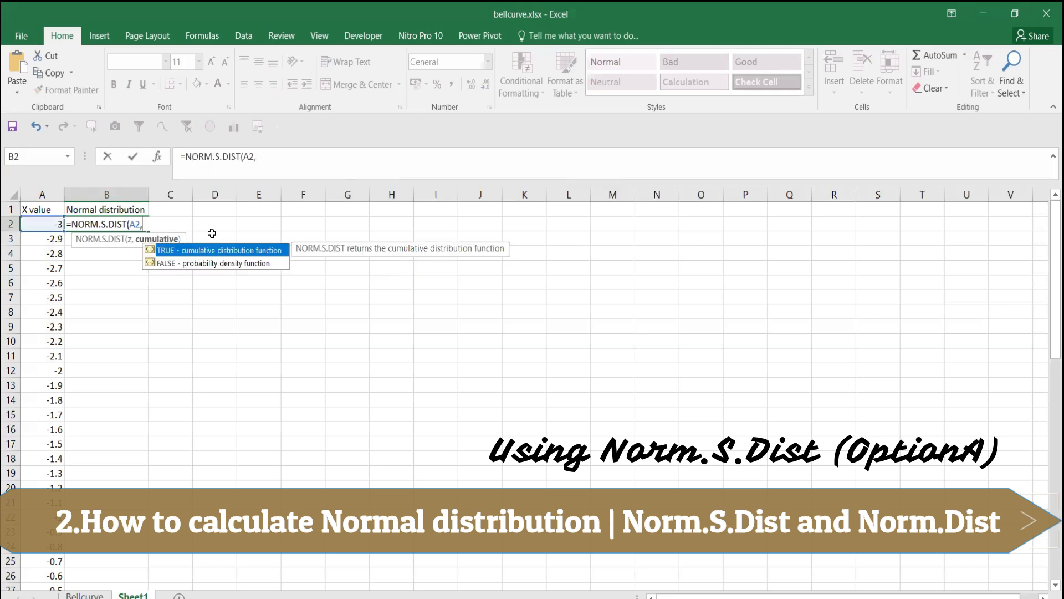
double_click(203, 264)
text())
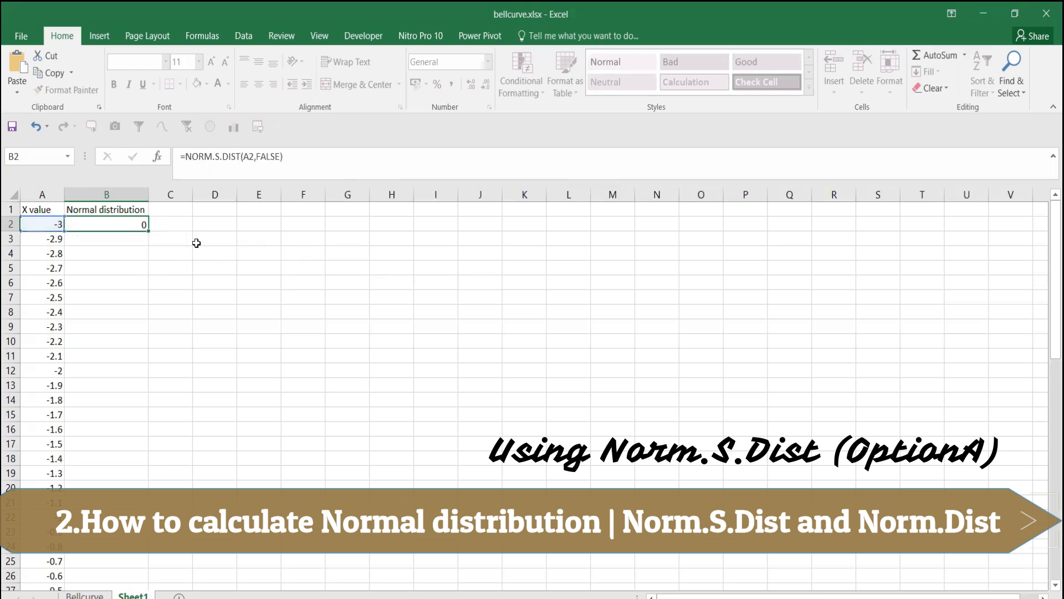
key(Return)
Fill the B2 formula down column B alongside all X values and review the filled values.
click(122, 222)
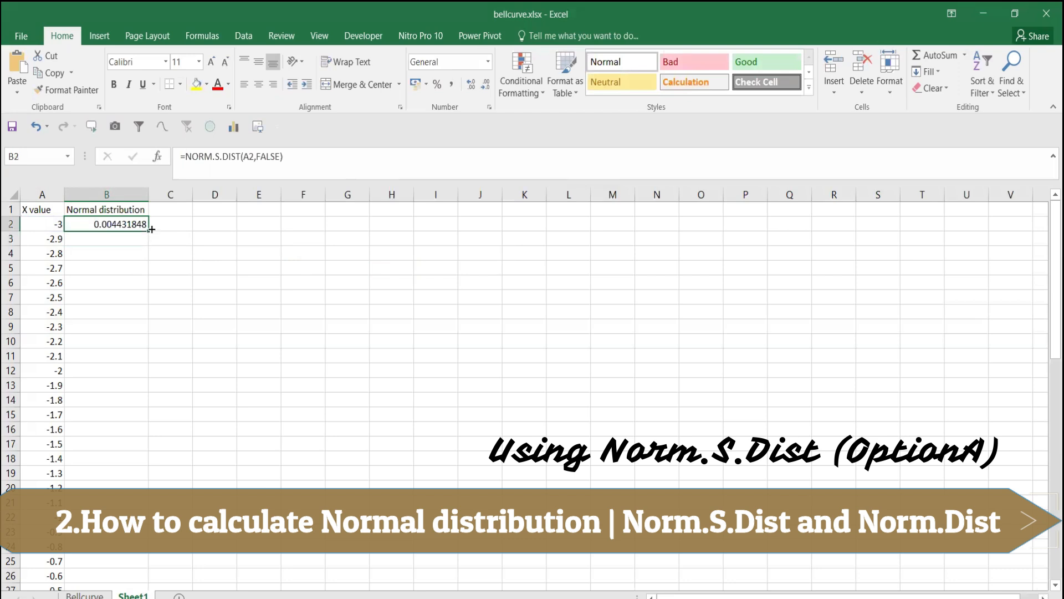
double_click(149, 229)
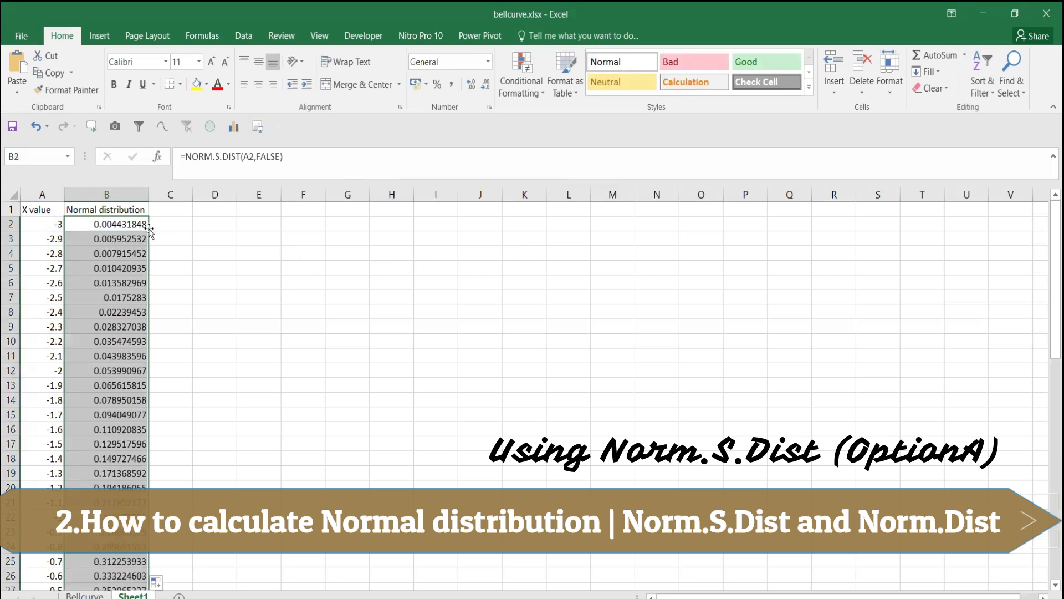
scroll(103, 331, down, 1)
scroll(104, 355, up, 1)
scroll(104, 371, down, 9)
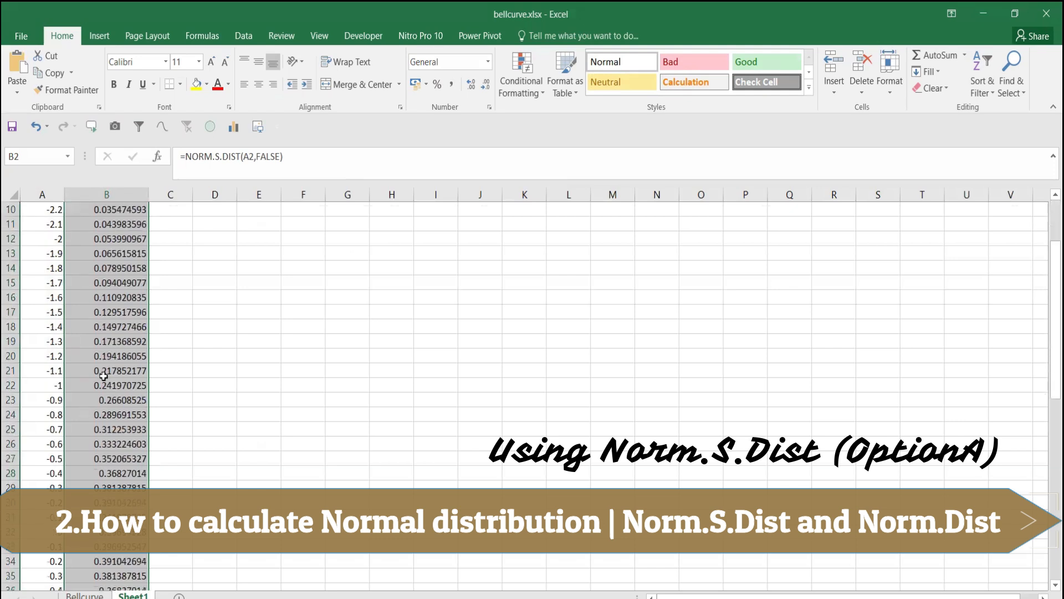
scroll(81, 452, down, 4)
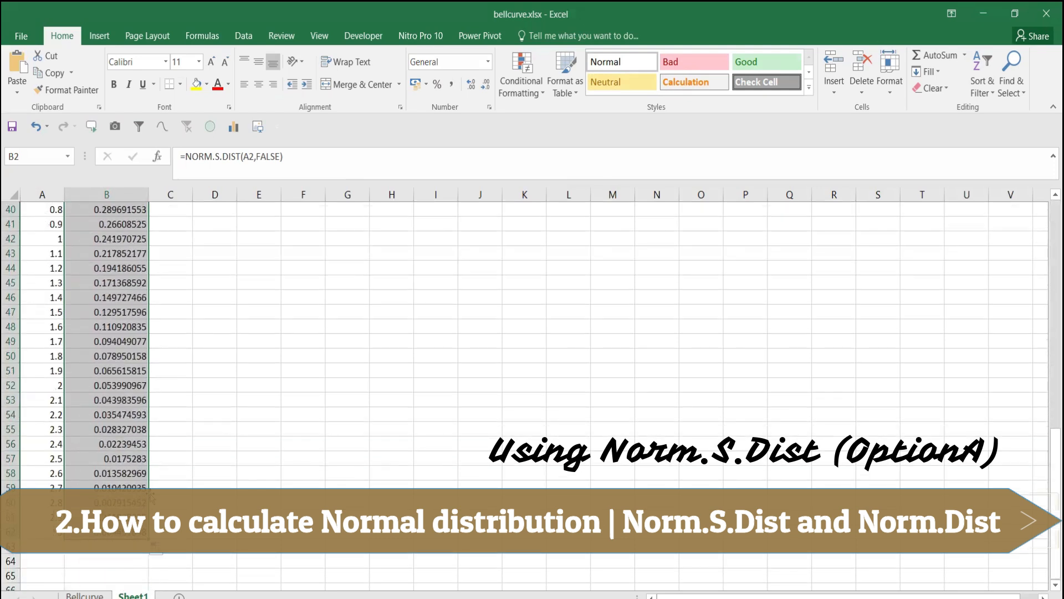
drag(1049, 497, 1047, 244)
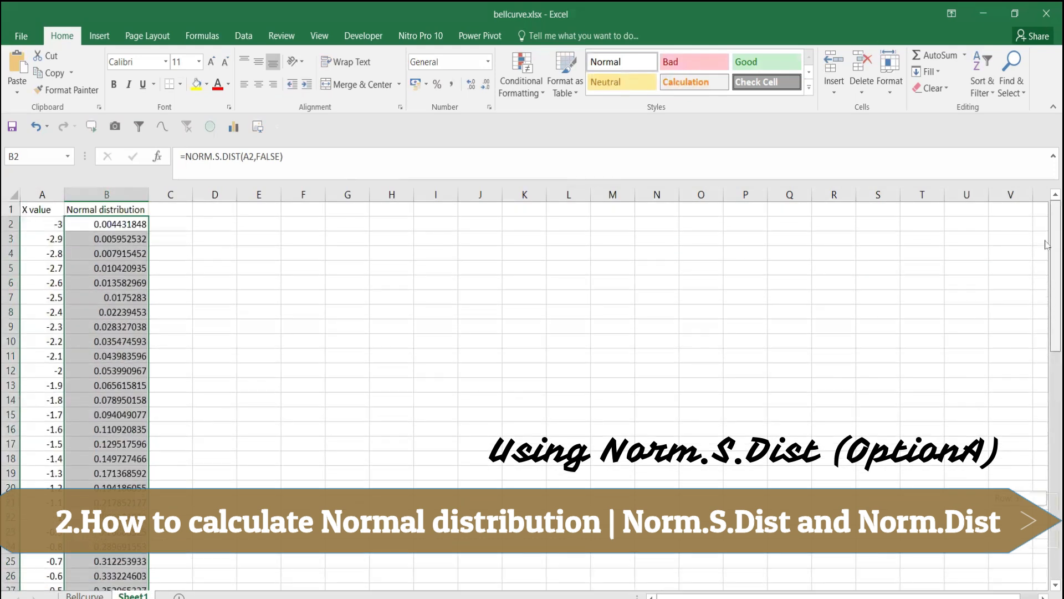
Add filters to the header row and filter the X value column to show only -3 and 3.
click(122, 209)
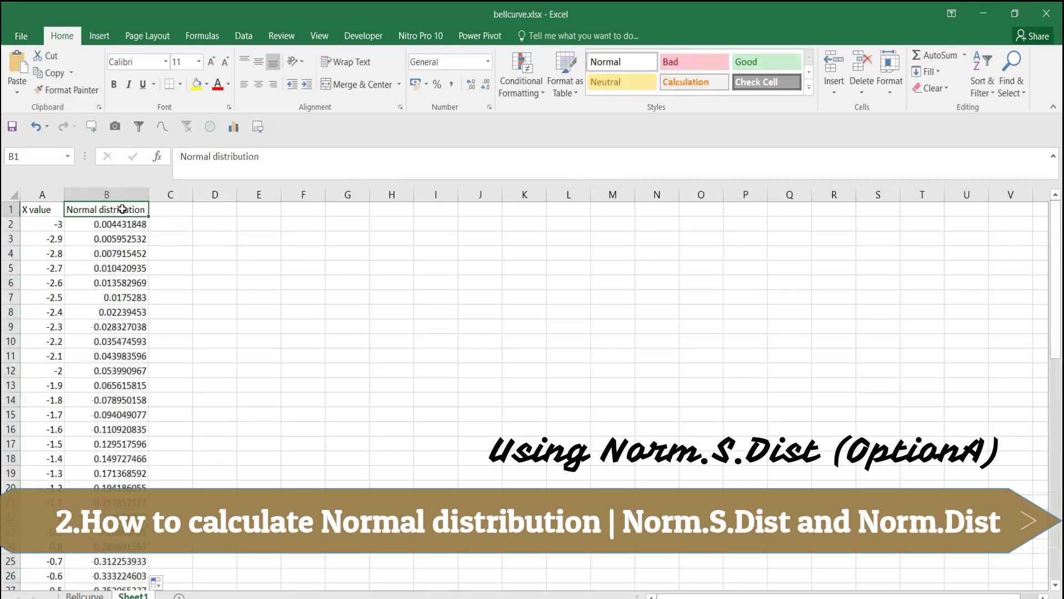
key(ctrl+shift+l)
click(58, 210)
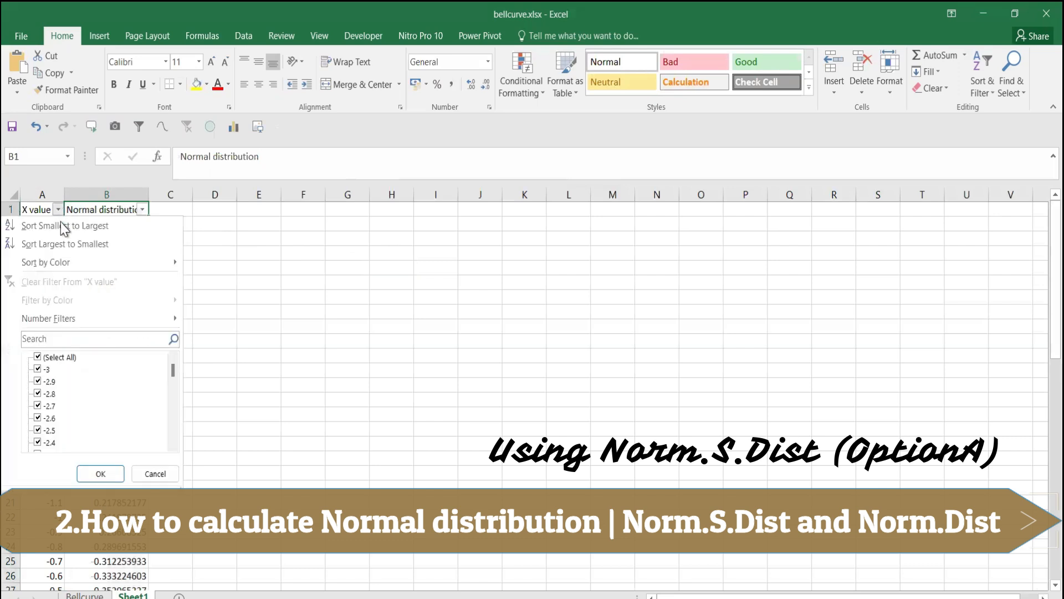
click(38, 357)
click(38, 370)
drag(172, 373, 165, 444)
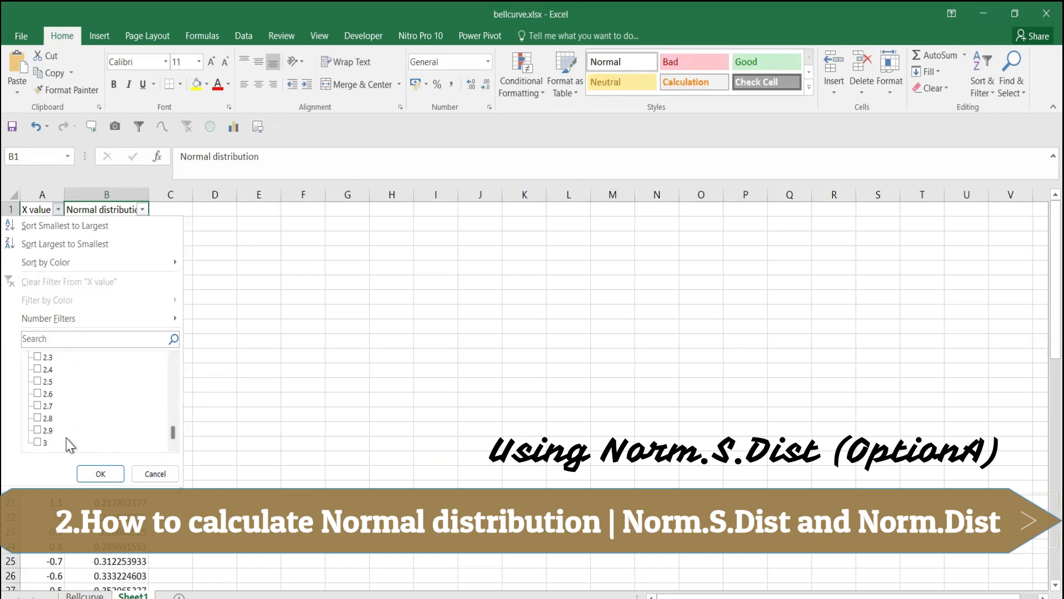
click(37, 442)
click(106, 478)
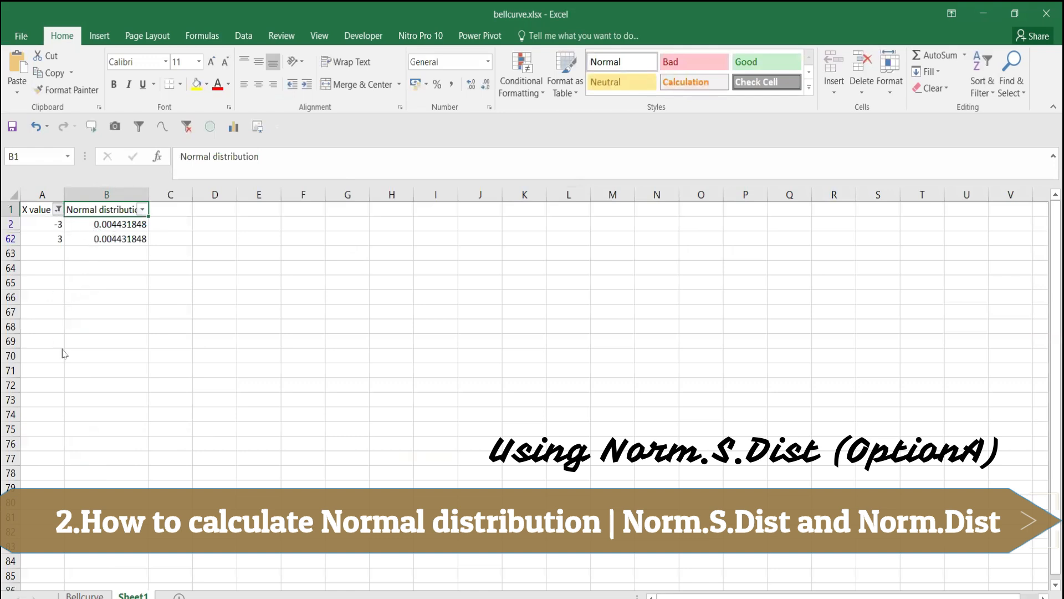
Change the X value filter to show only -2.6 and 2.6, and remove the filters from the table.
click(38, 357)
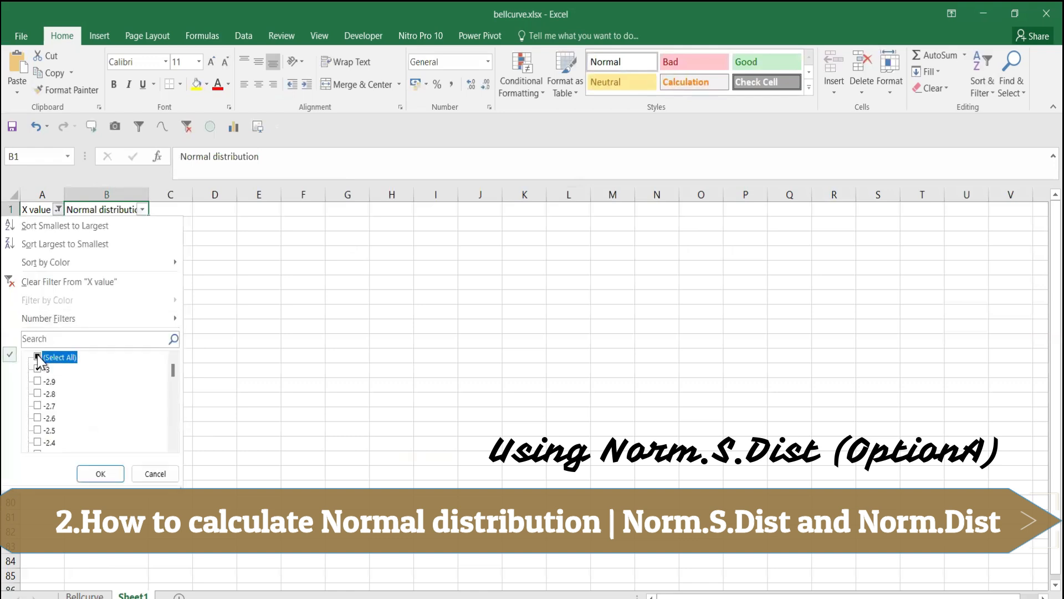
click(36, 357)
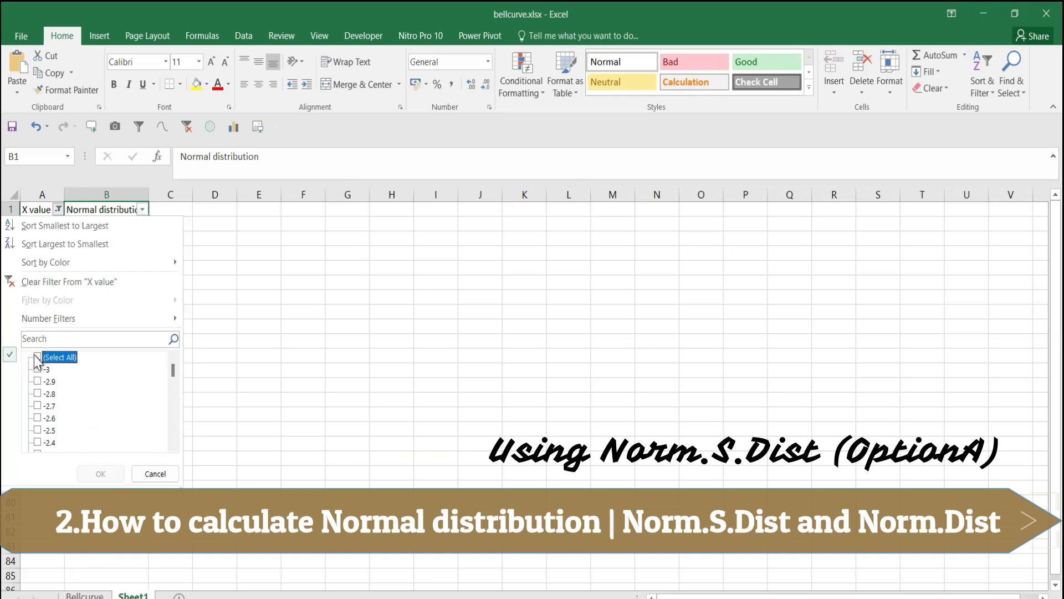
click(48, 418)
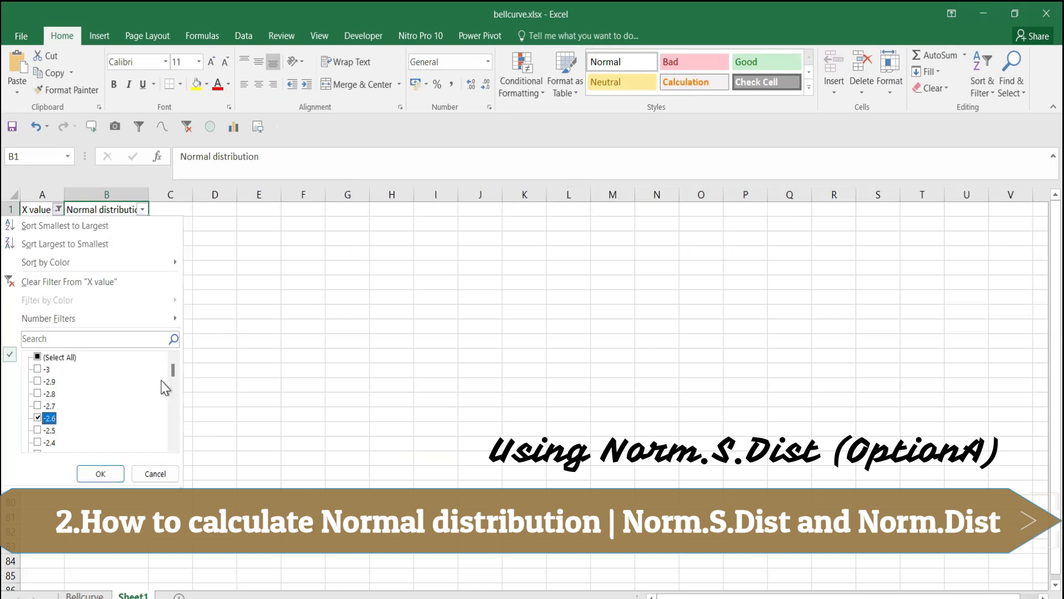
drag(173, 370, 172, 435)
click(47, 394)
click(100, 474)
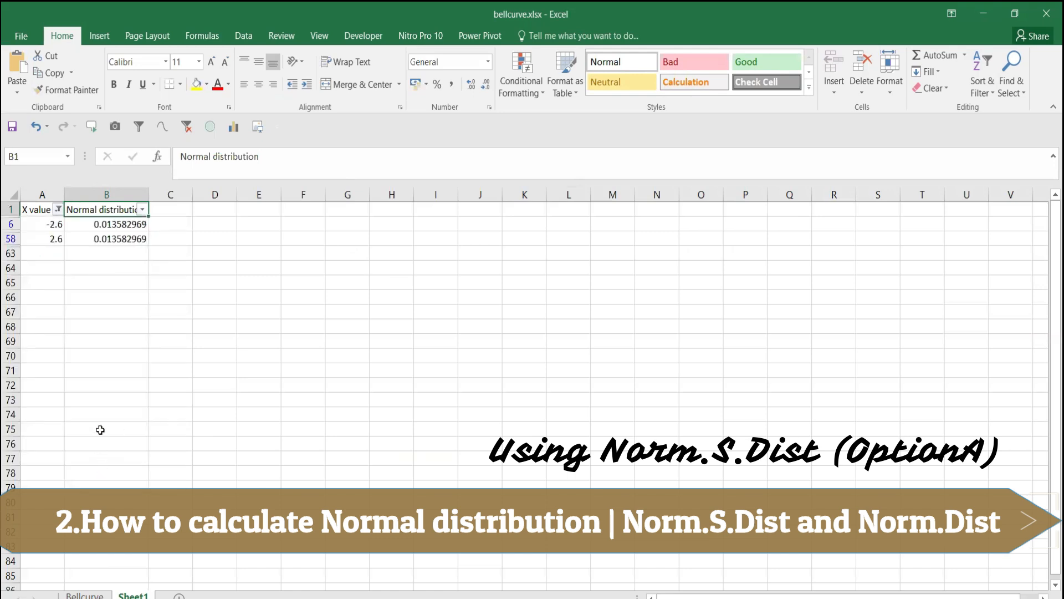
click(165, 212)
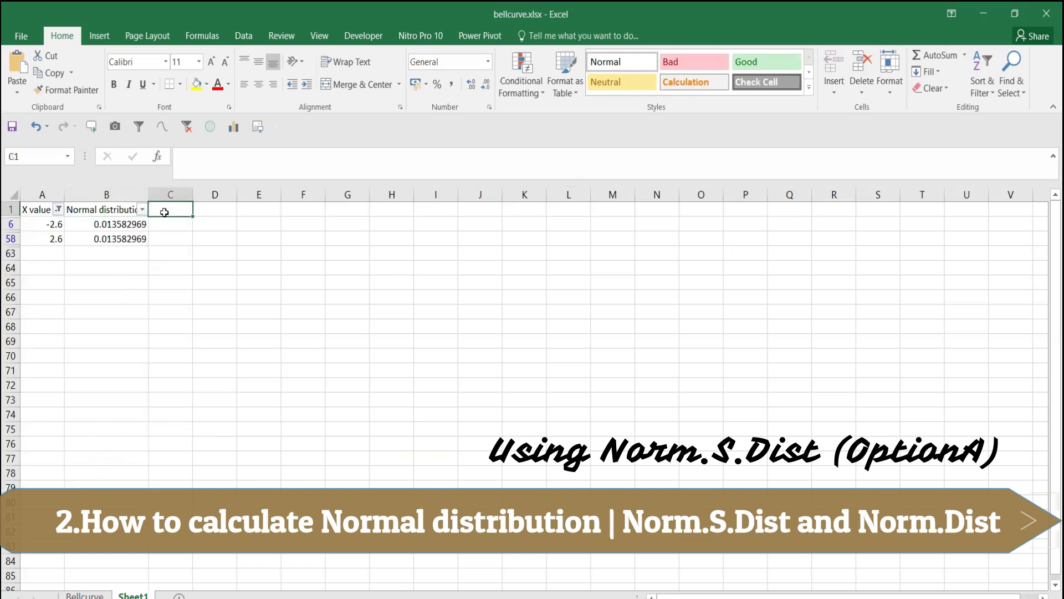
key(ctrl+shift+l)
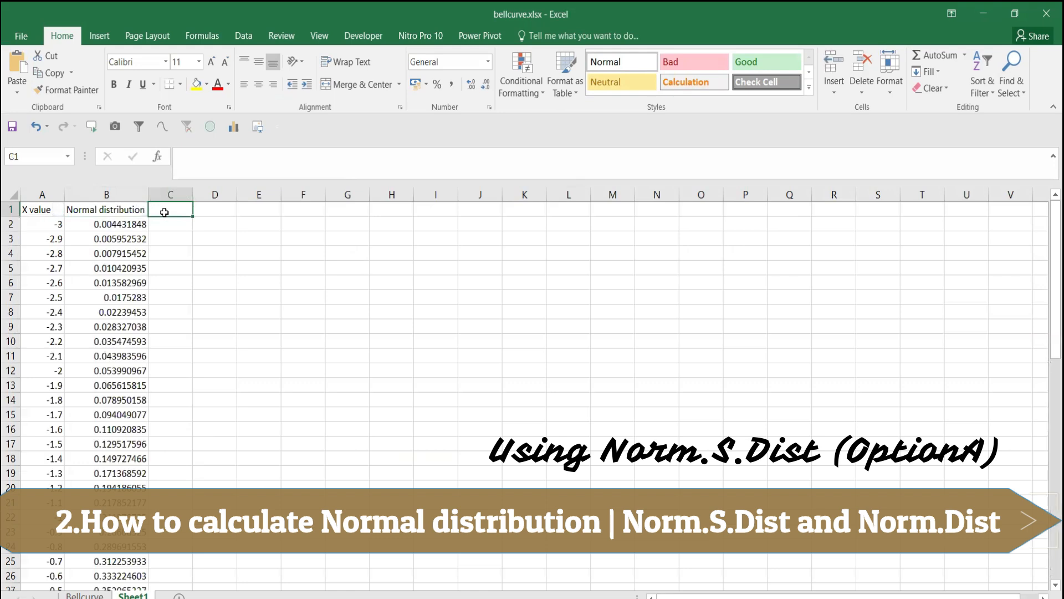
Enter the formula =NORM.DIST(A2,0,1,FALSE) in C2 and fill it down column C alongside the X values.
click(122, 225)
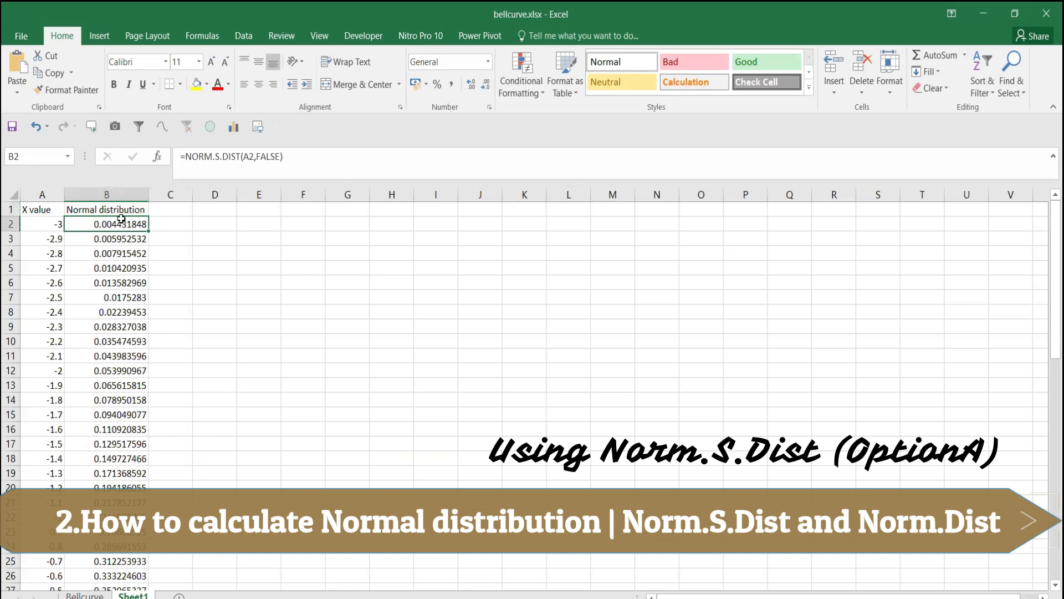
click(174, 219)
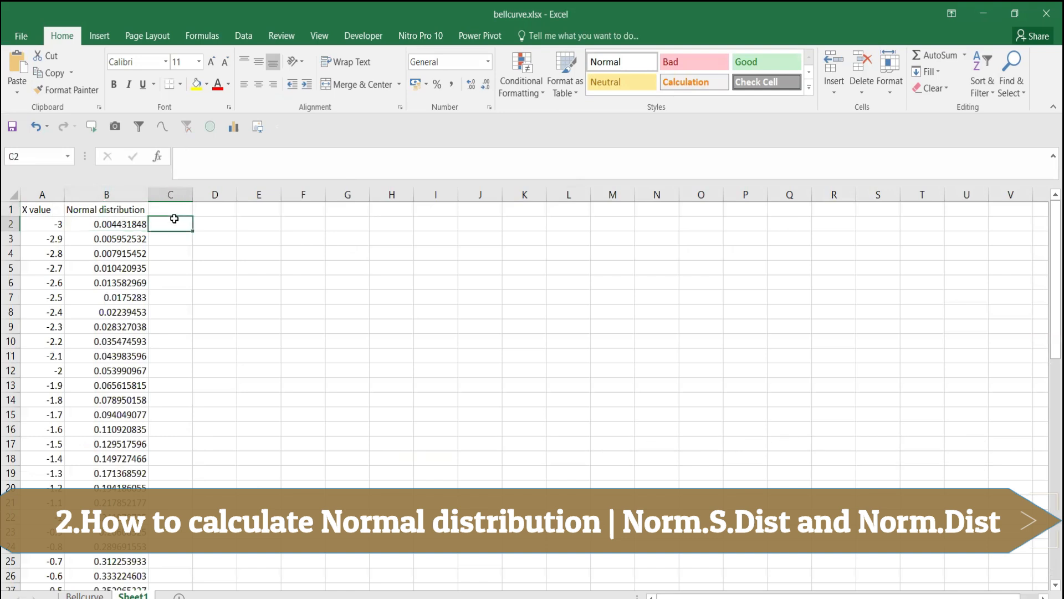
text(=)
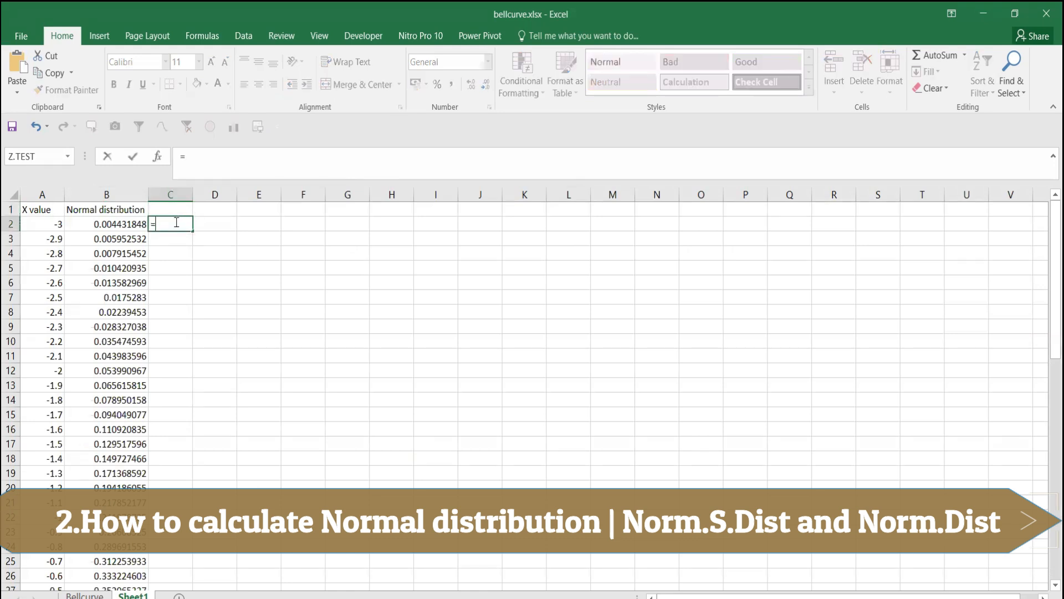
text(no)
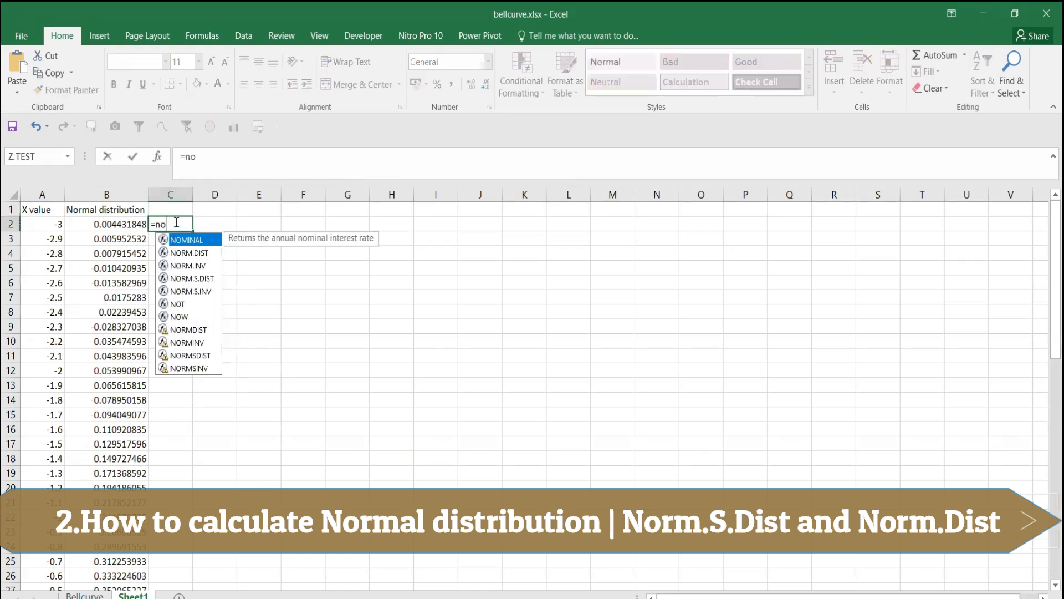
click(191, 253)
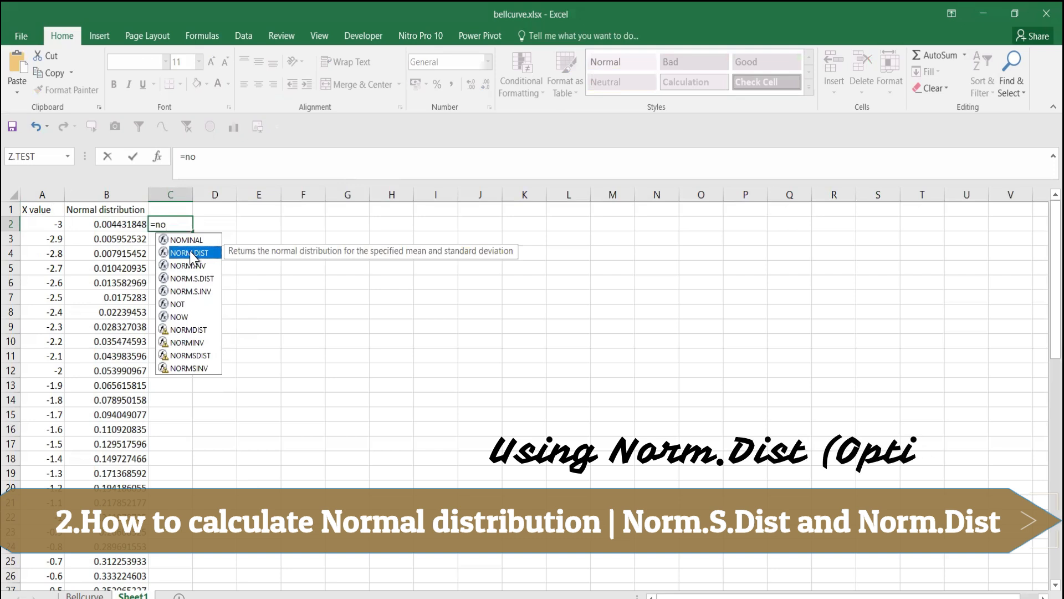
double_click(190, 253)
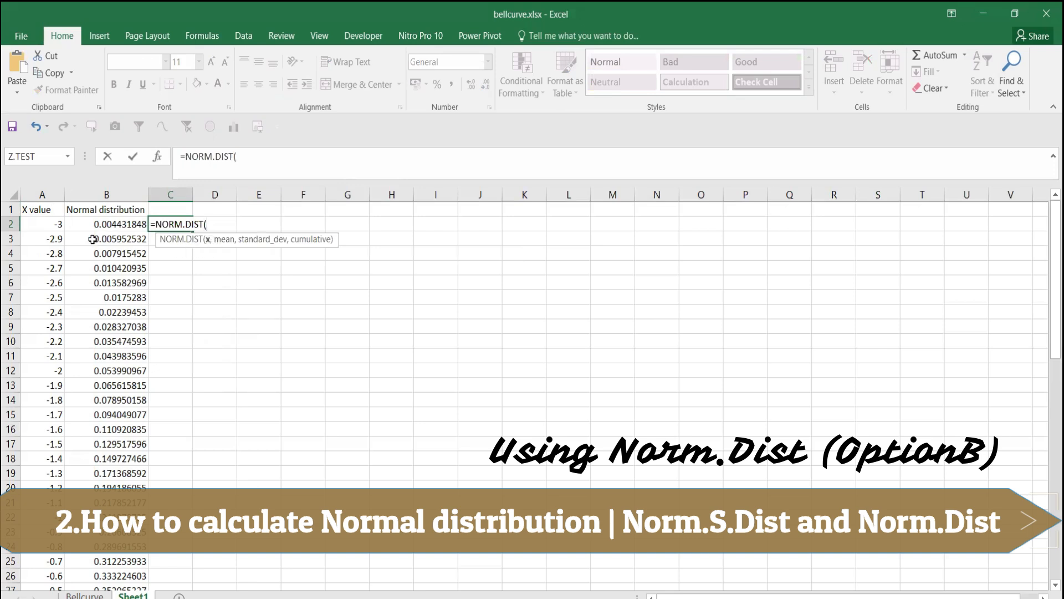
click(51, 229)
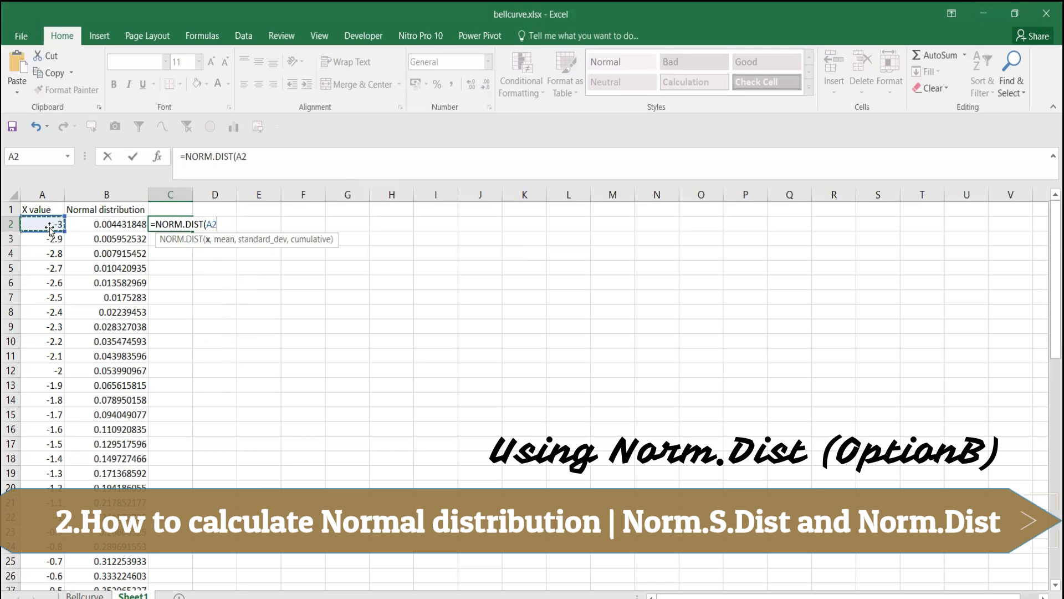
text(,)
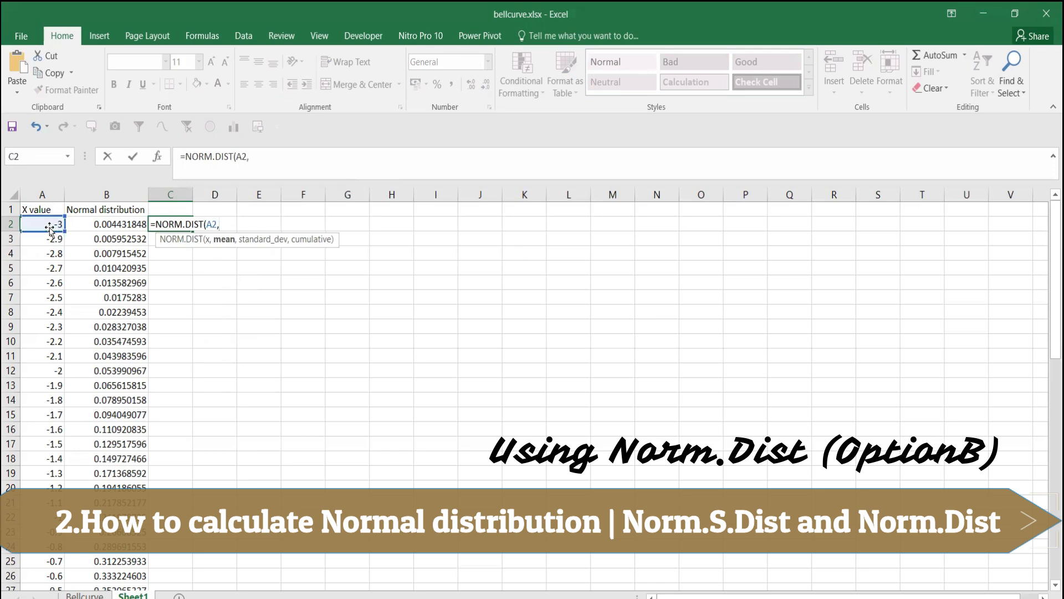
text(0,1)
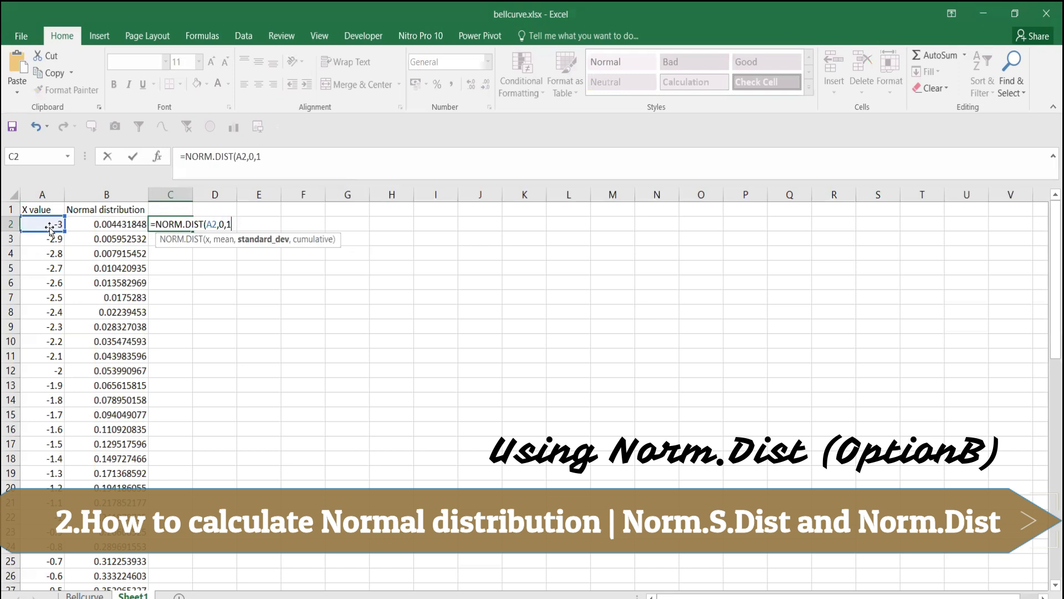
text(,)
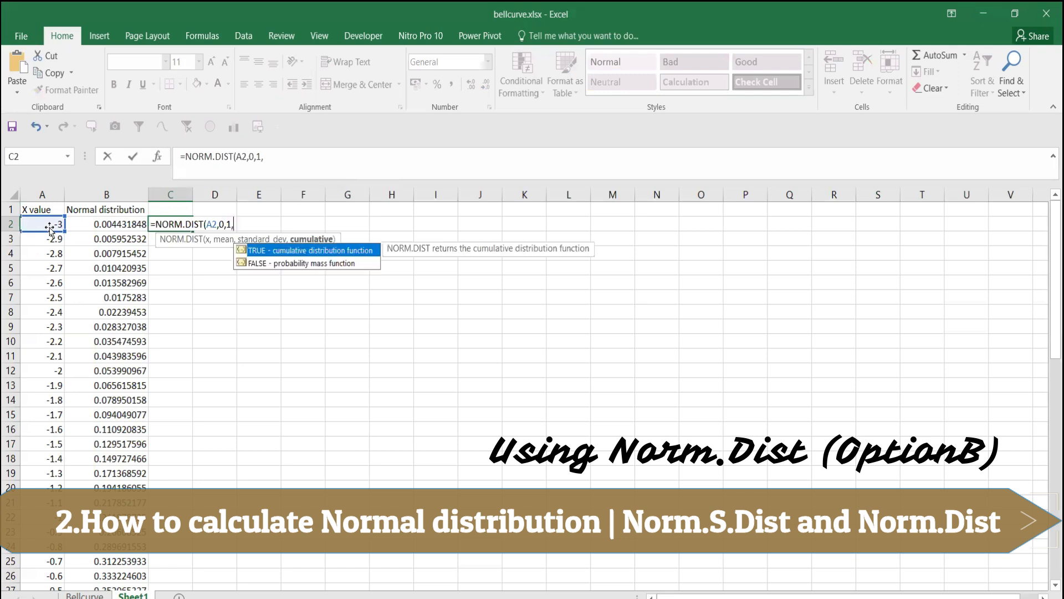
click(285, 266)
double_click(285, 264)
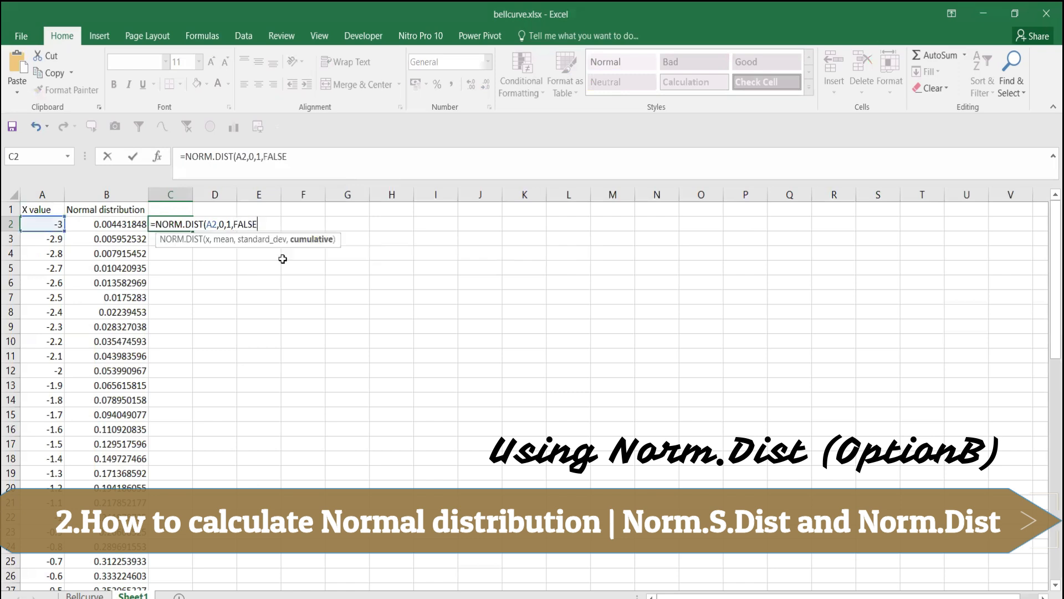
text())
key(Return)
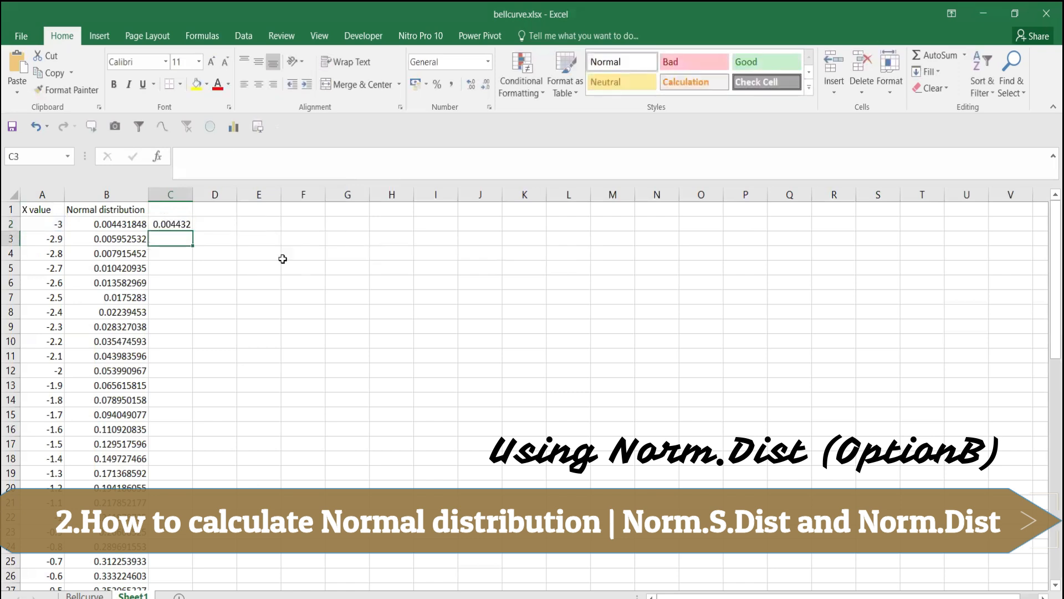
click(168, 224)
double_click(192, 230)
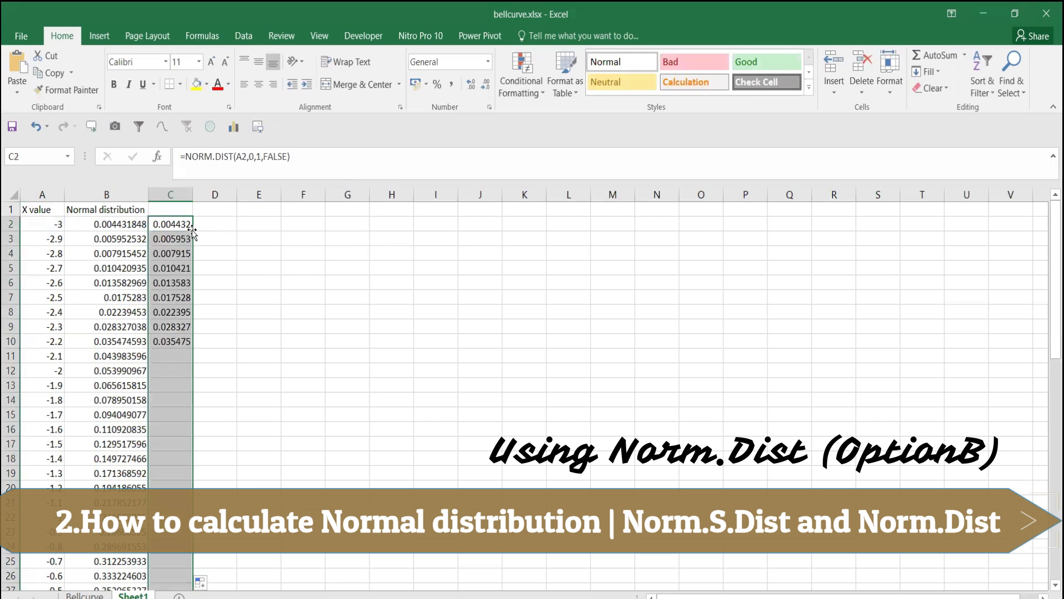
Compare the two distribution columns by entering =B2=C2 in D2 and filling it down column D.
click(212, 222)
text(=)
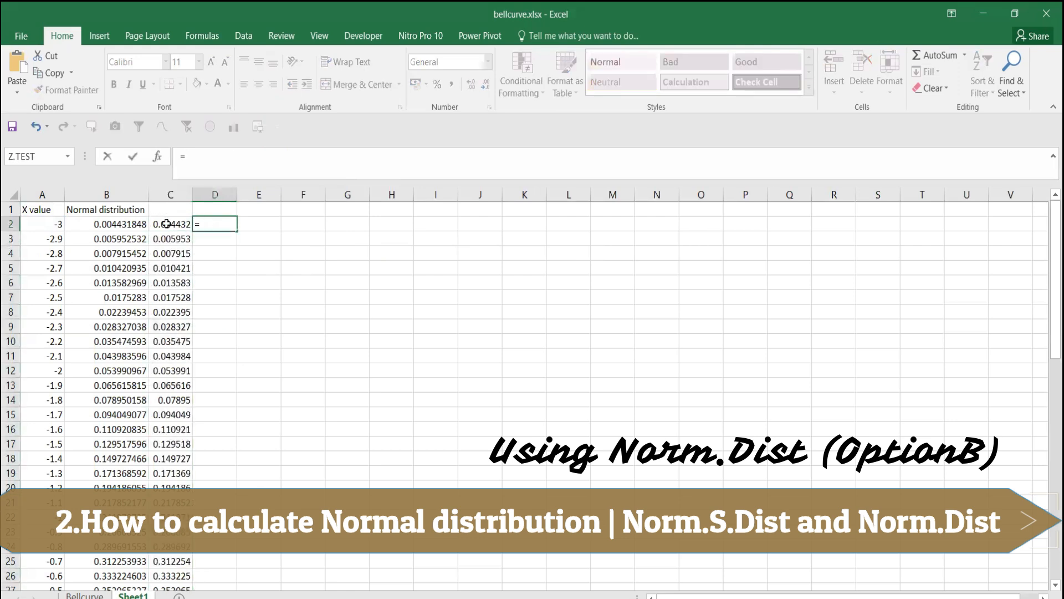
click(124, 224)
text(=)
click(172, 226)
key(Return)
click(227, 224)
double_click(236, 231)
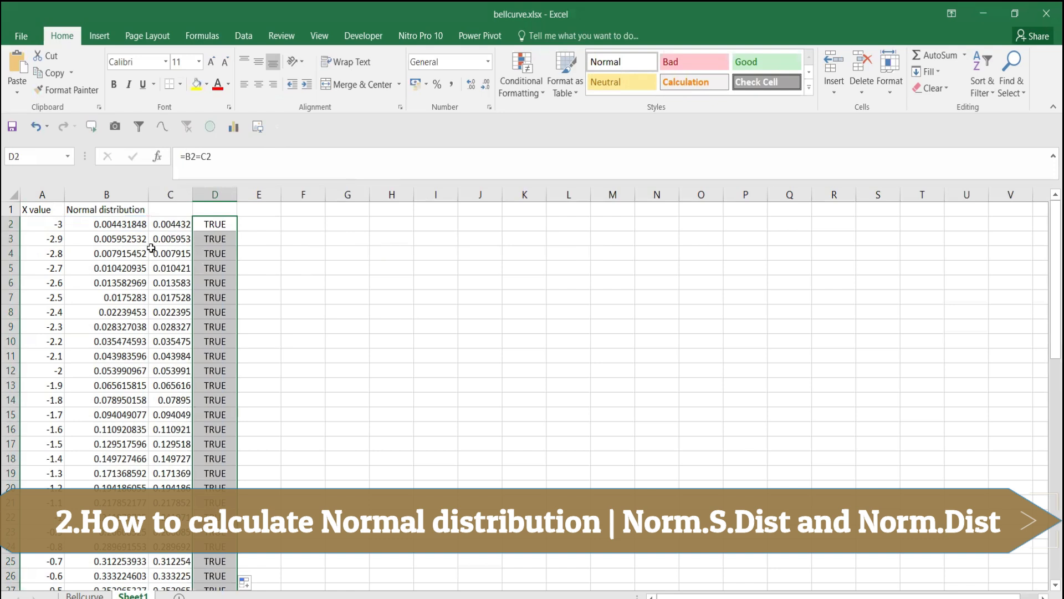
Review the NORM.S.DIST formula in B2 against the NORM.DIST formula in C2.
click(161, 225)
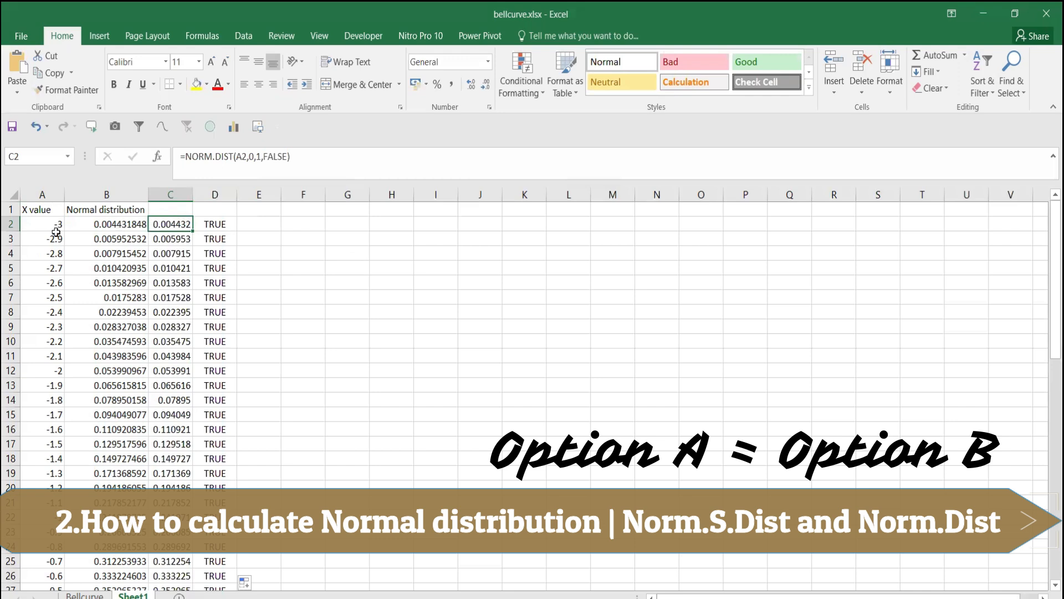
click(108, 227)
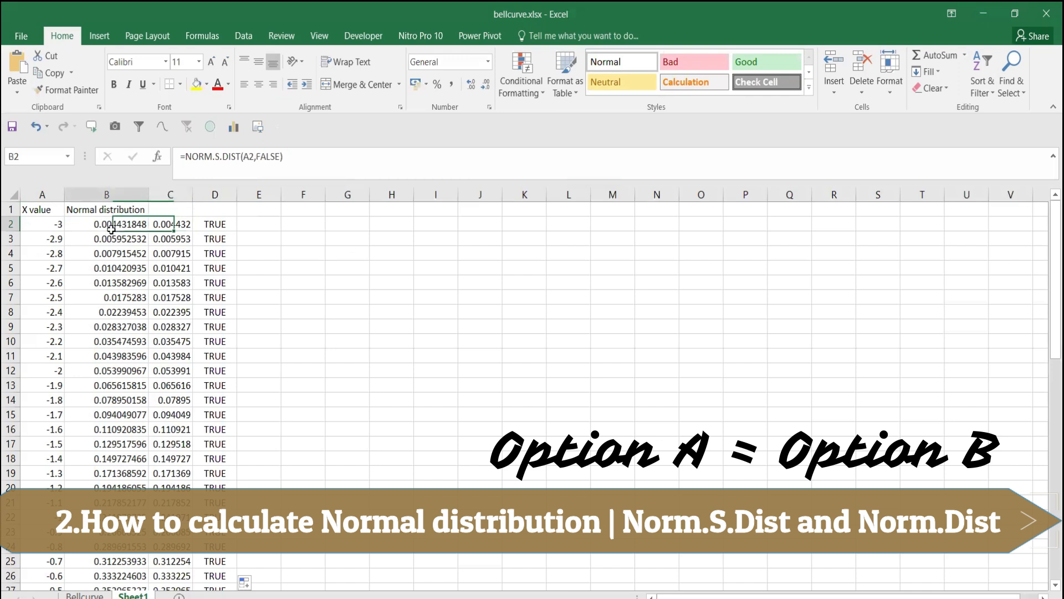
click(185, 225)
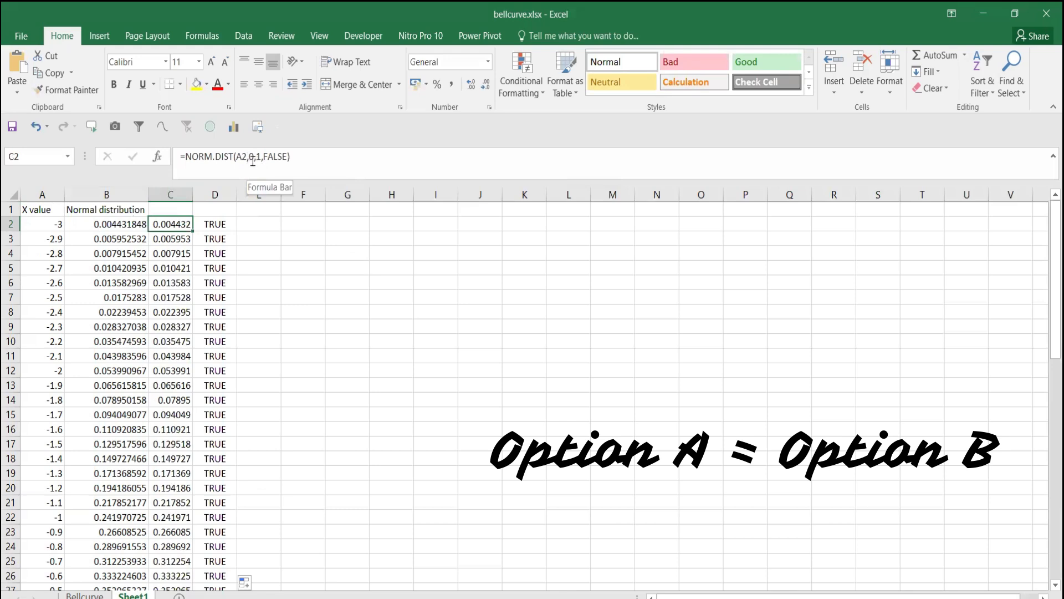
Delete columns C and D containing the NORM.DIST values and the comparison results.
drag(170, 195, 207, 196)
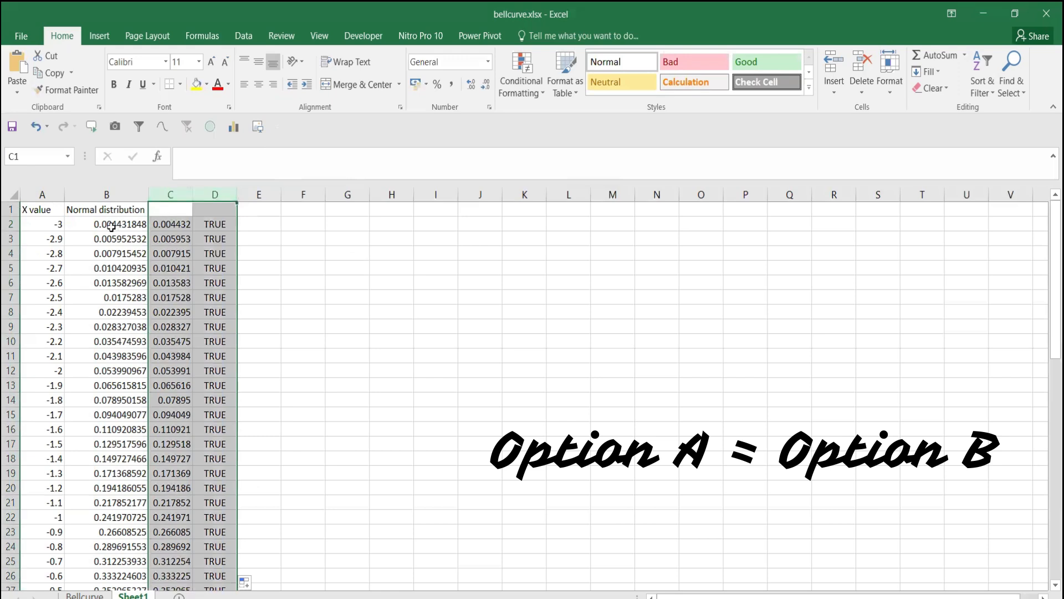
right_click(211, 194)
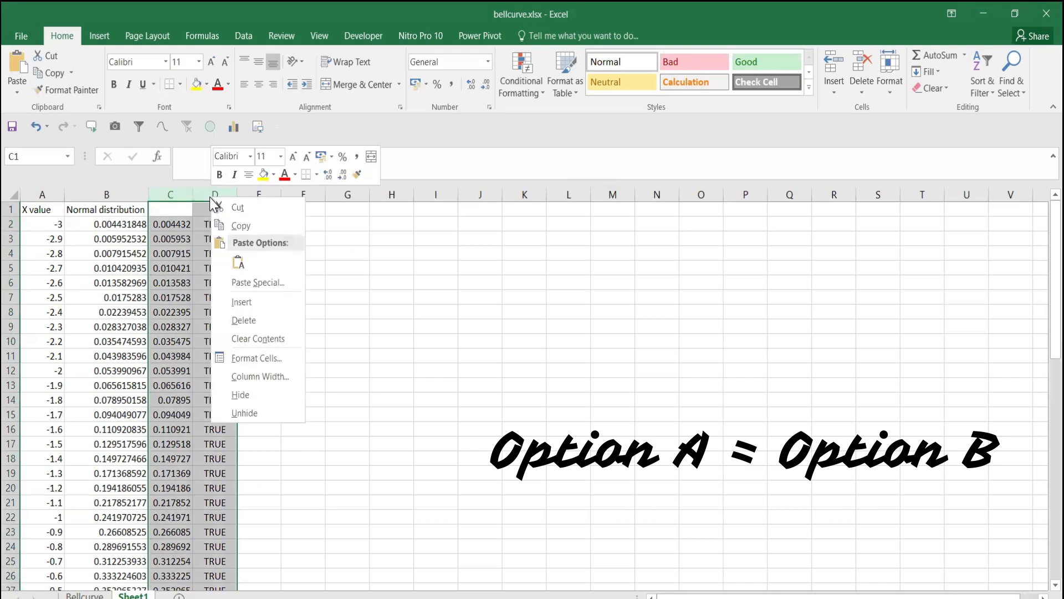
click(280, 321)
Enter the header Area in C1 beside the Normal distribution header.
click(175, 210)
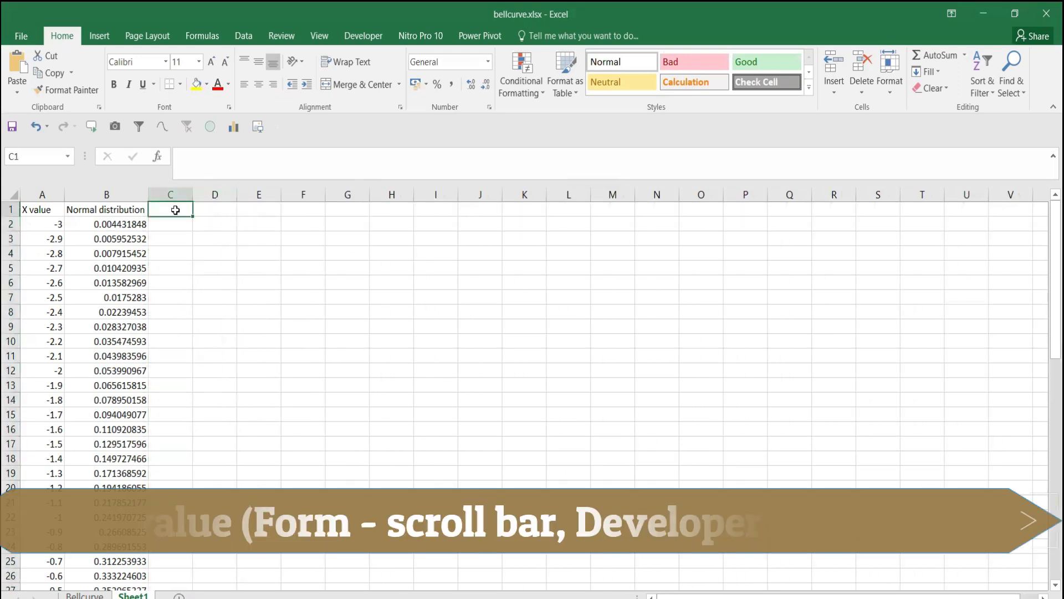
text(Area)
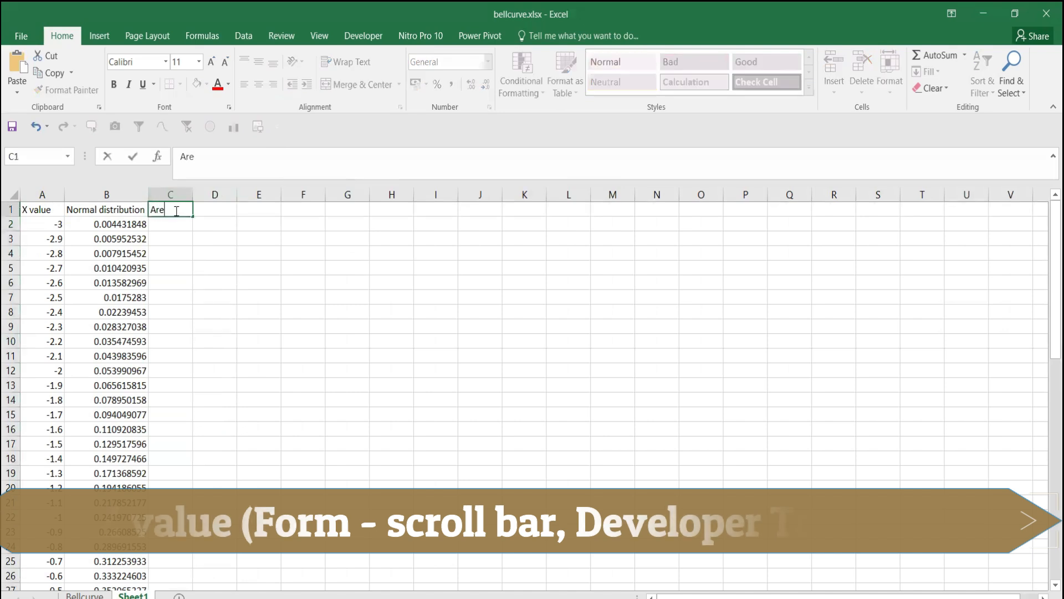
key(Return)
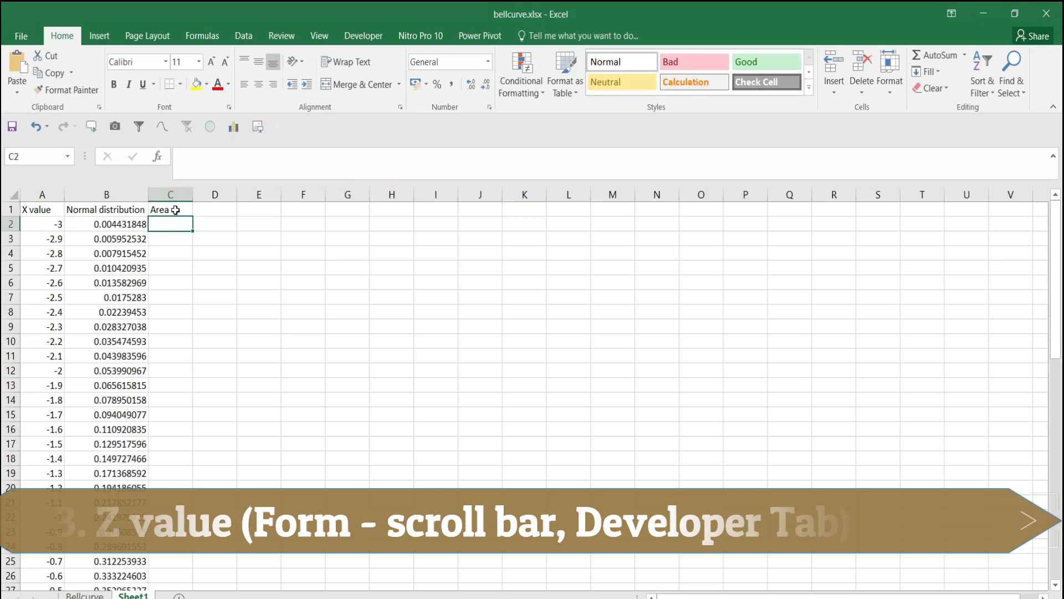
click(175, 210)
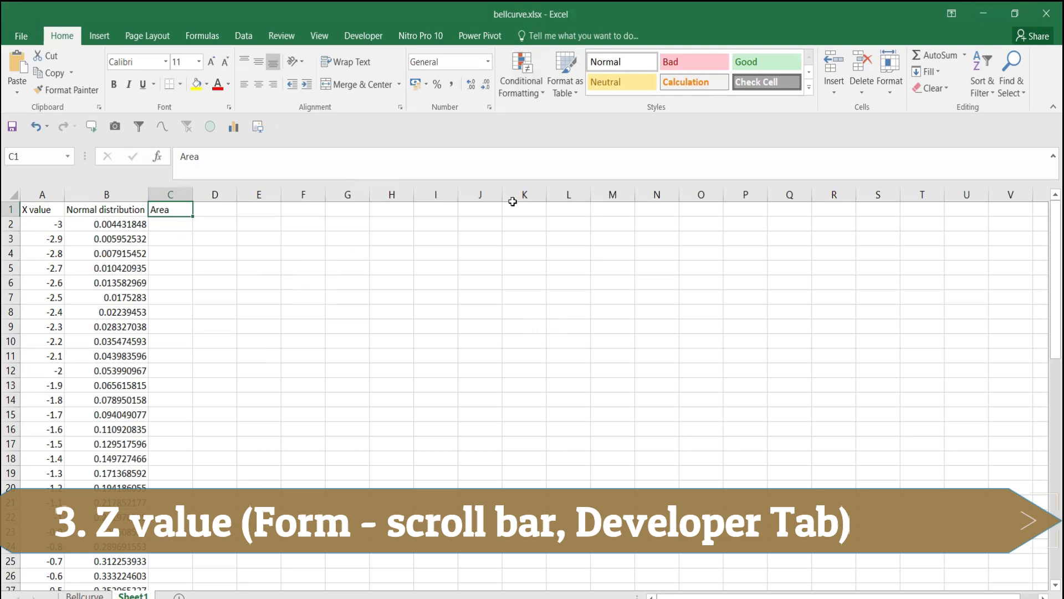
Insert a horizontal scroll bar form control about two columns wide in row 2 and position it over E2:F2.
click(221, 206)
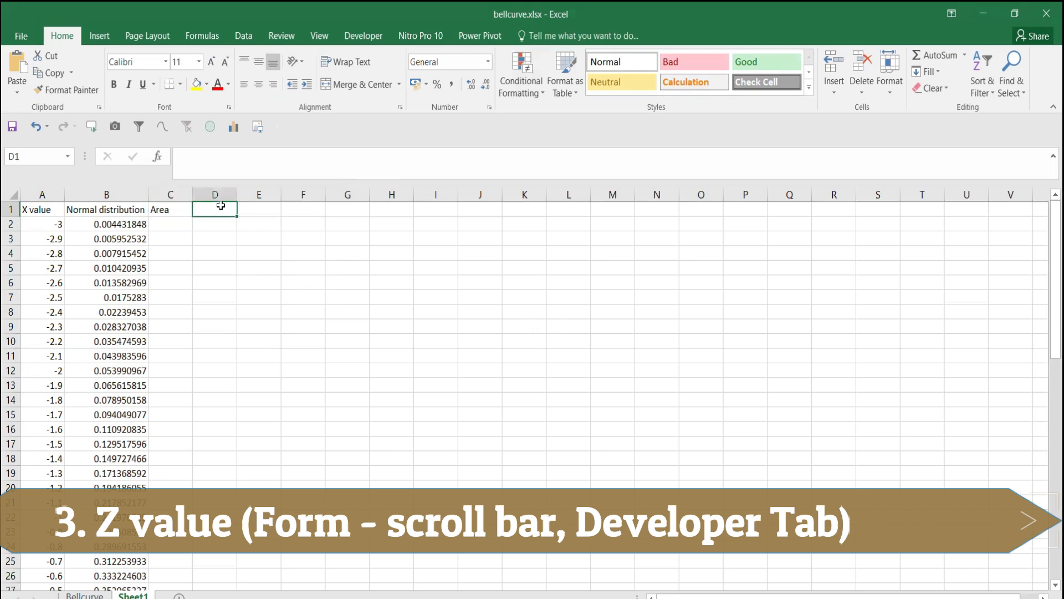
click(340, 38)
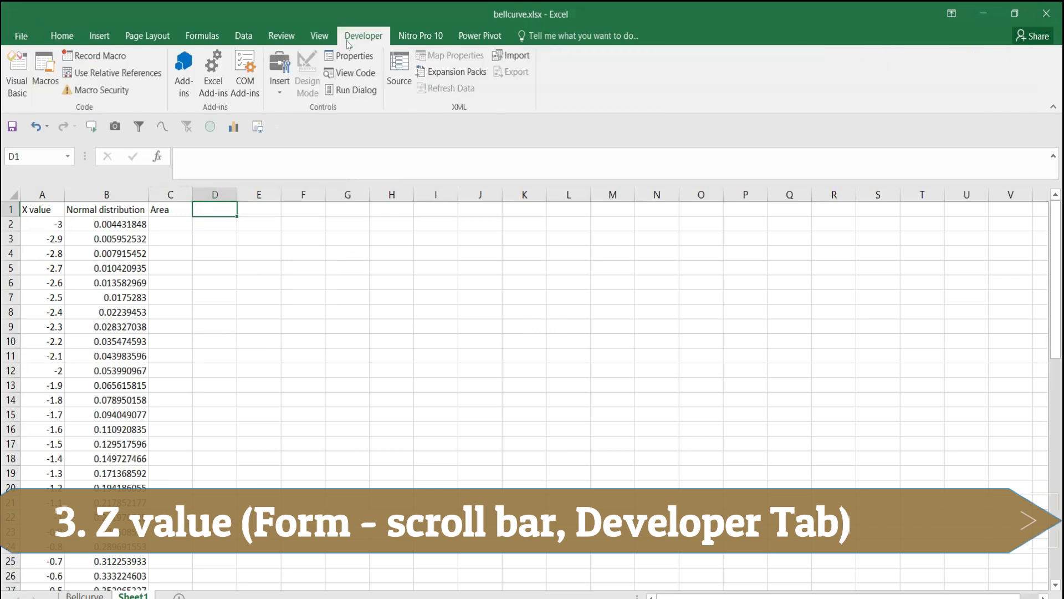
click(279, 96)
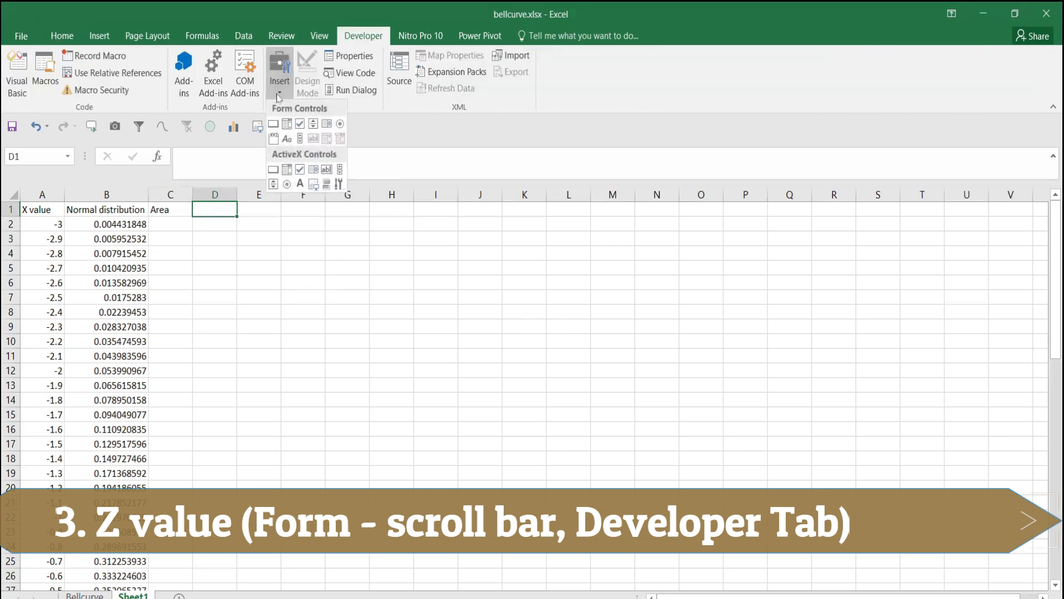
click(300, 140)
drag(195, 215, 281, 232)
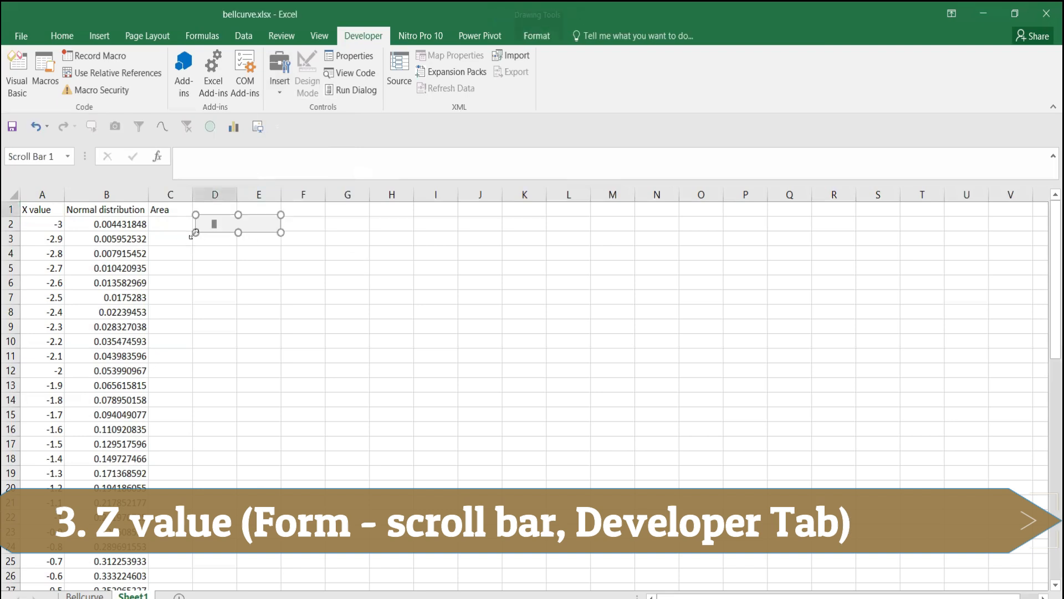
drag(195, 233, 192, 233)
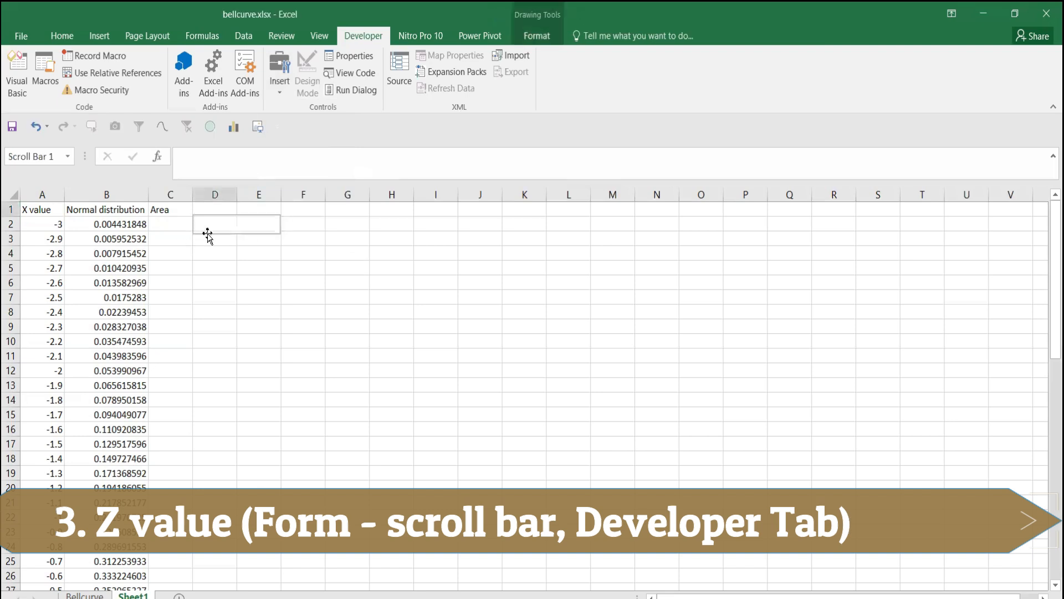
right_click(245, 227)
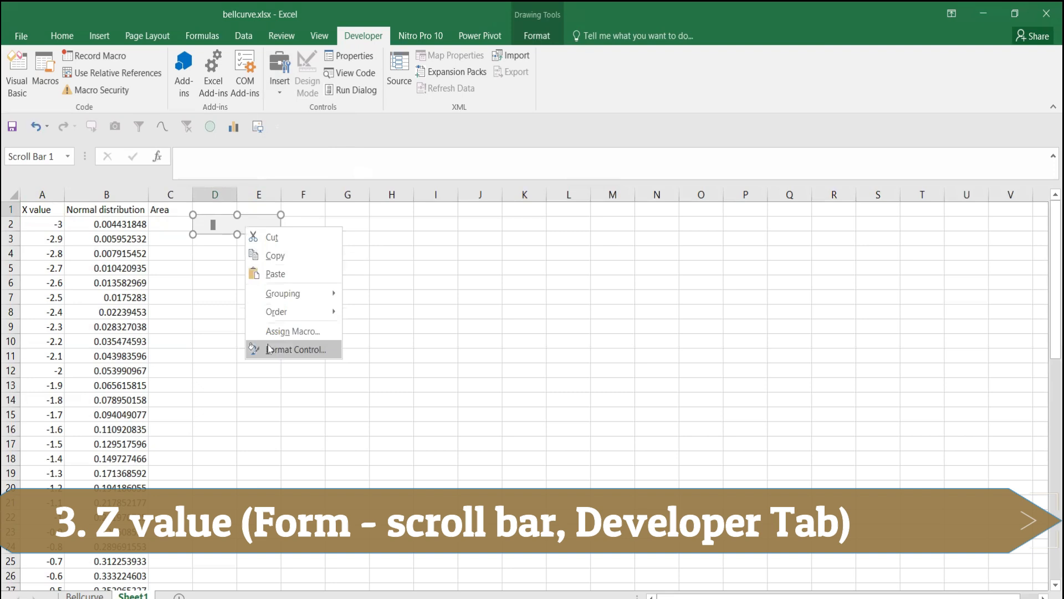
key(Escape)
drag(243, 224, 284, 224)
Format the scroll bar with minimum value 10, maximum value 70 and cell link $E$1, and shift it slightly down below row 1.
right_click(300, 227)
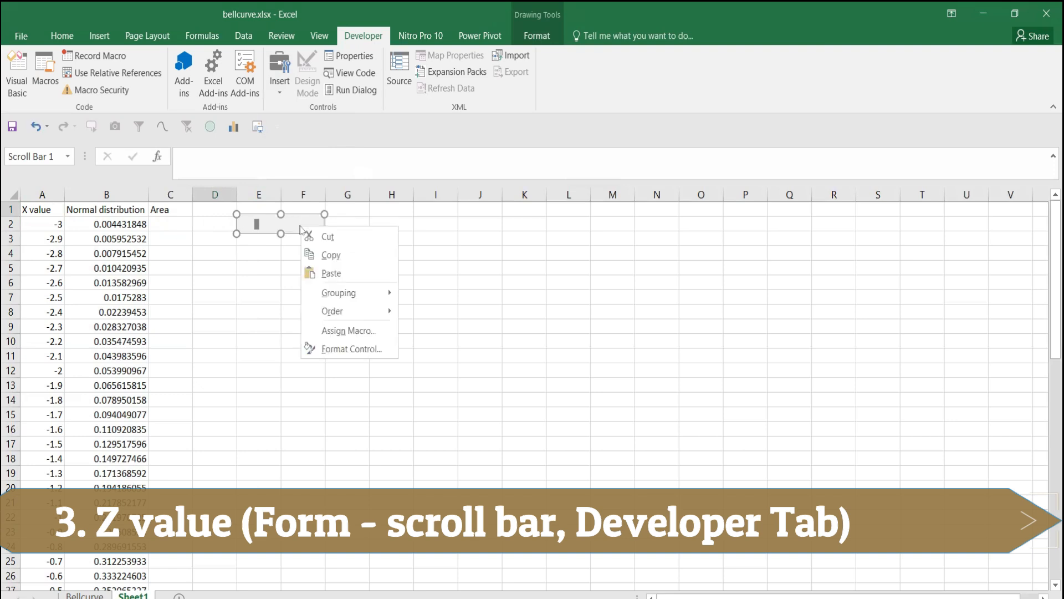
click(347, 350)
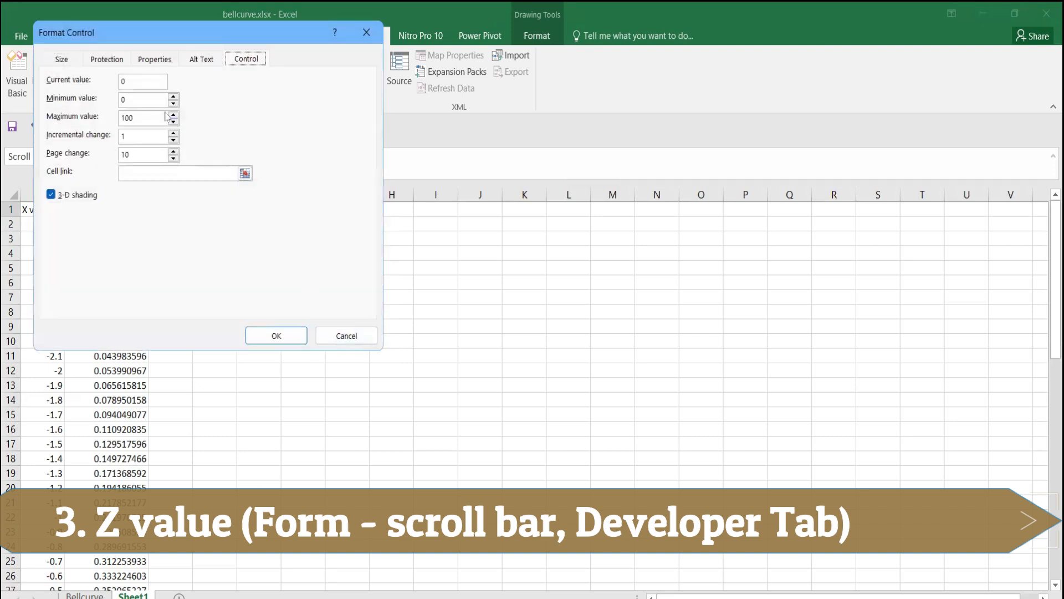
click(143, 97)
text(10)
drag(138, 117, 90, 114)
text(70)
click(244, 174)
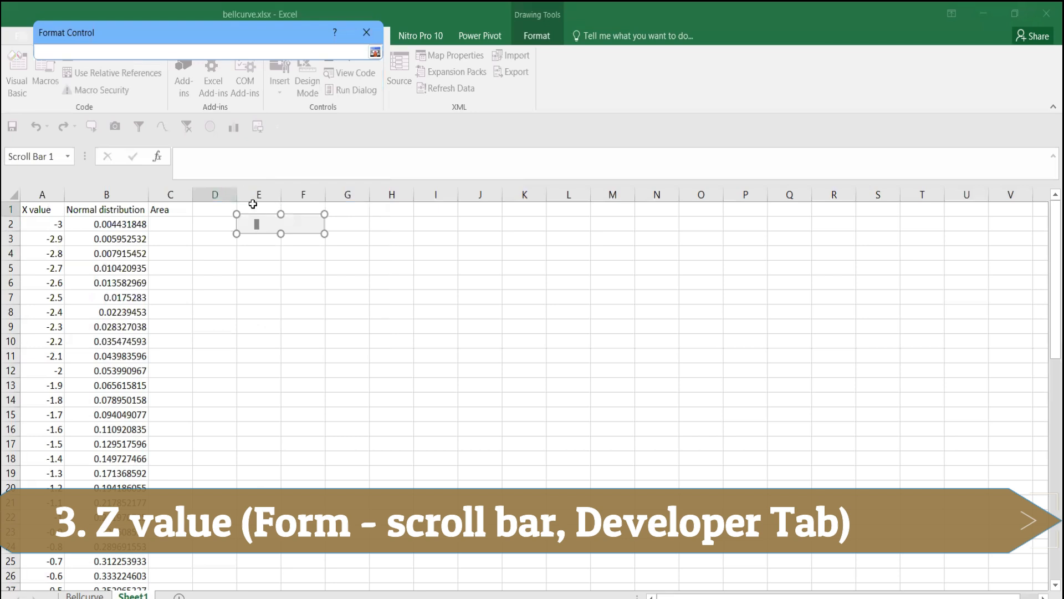
click(260, 206)
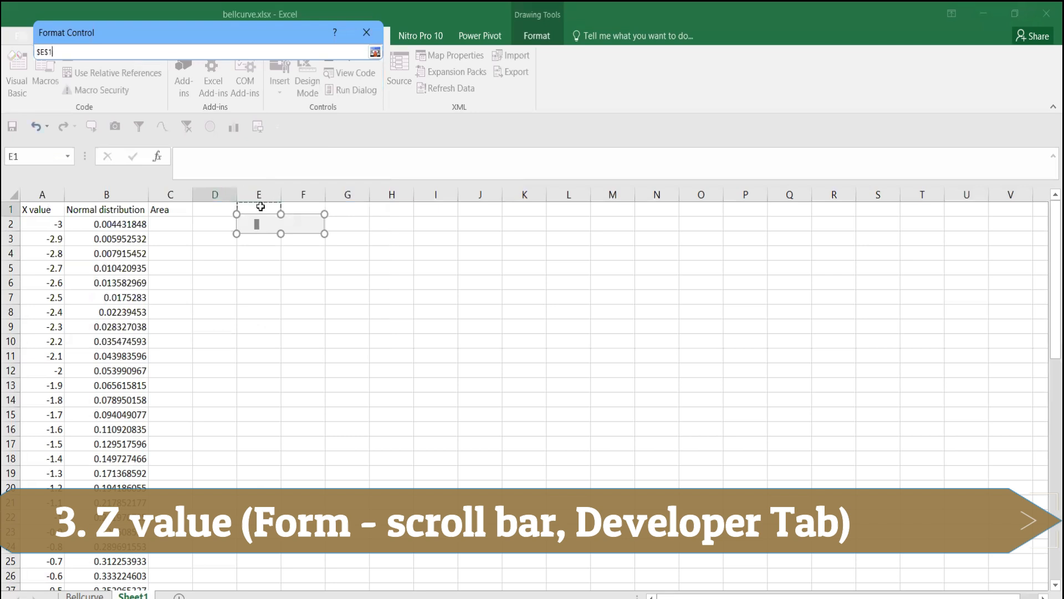
key(Return)
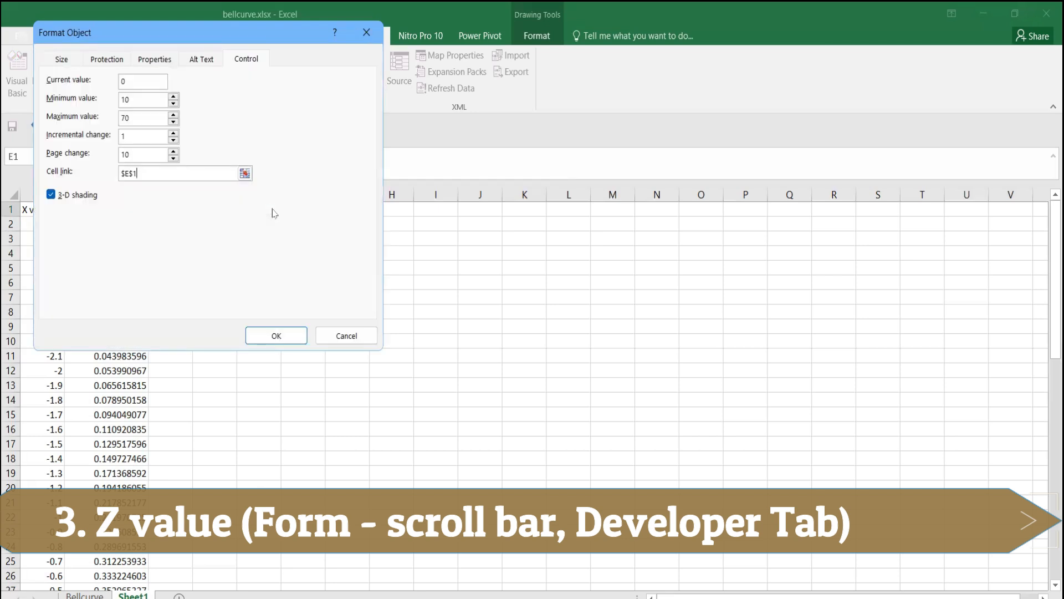
click(276, 335)
drag(307, 226, 307, 231)
click(274, 210)
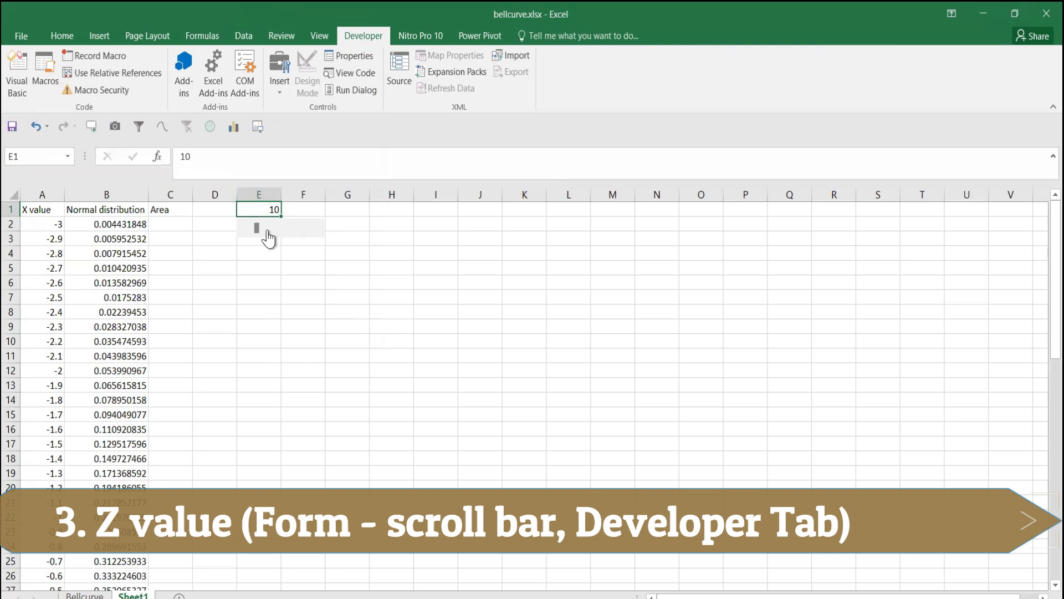
Move the scroll bar back and forth across its range to check how it drives the linked cell E1.
click(273, 234)
click(277, 233)
click(284, 236)
click(293, 235)
click(304, 235)
click(321, 233)
click(321, 233)
click(317, 231)
click(285, 235)
click(263, 231)
click(252, 231)
click(242, 232)
click(242, 231)
Enter the formula =(E1/10)-4 in F1 to convert the scroll bar's linked value into a Z value.
click(290, 210)
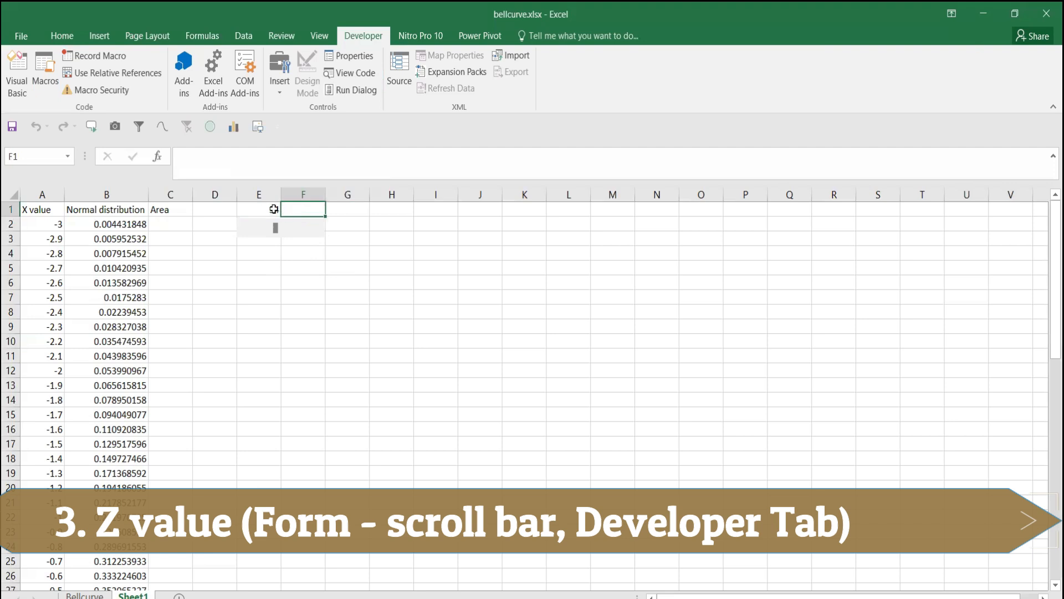
text(=()
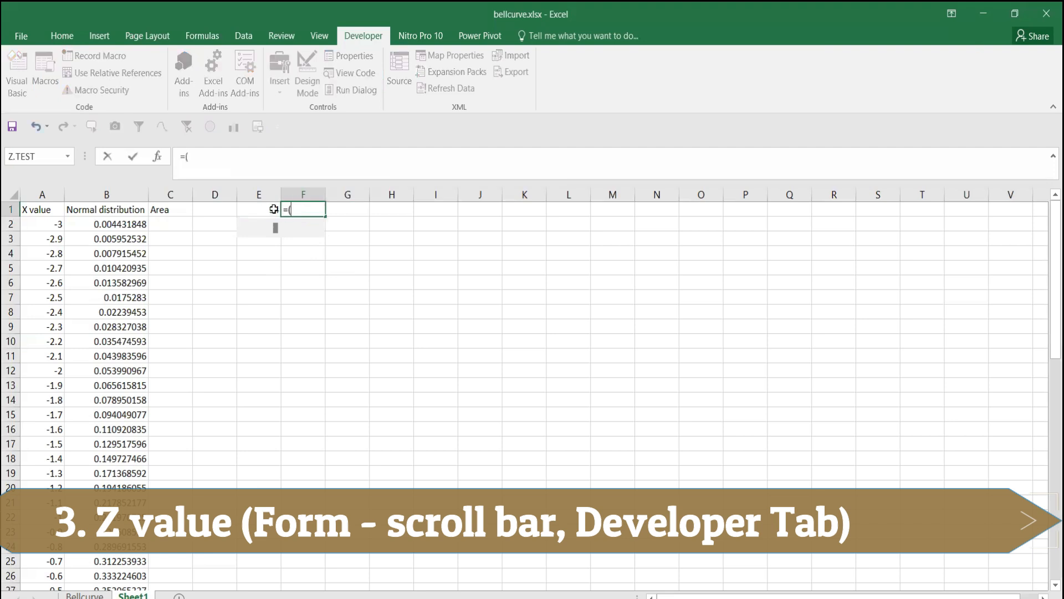
click(273, 209)
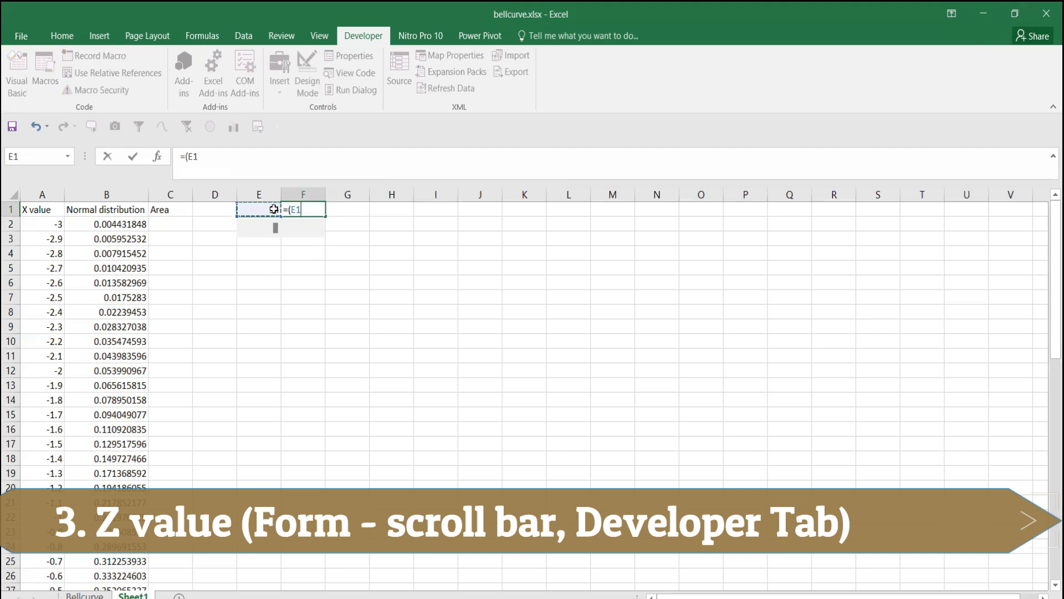
text(/10)
text()-4)
key(Return)
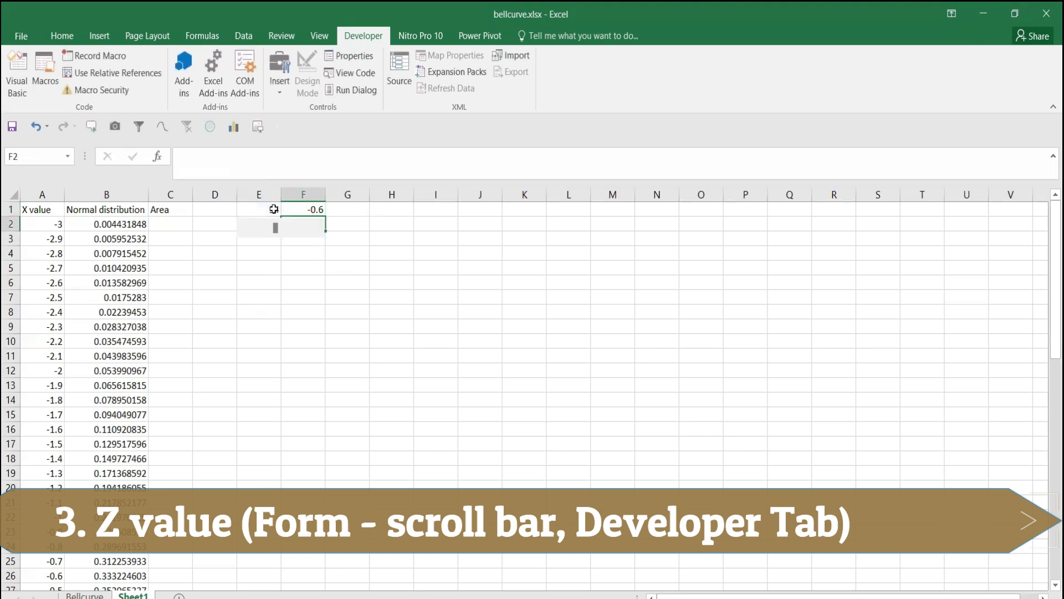
click(303, 206)
Hide the linked value in E1 by setting its font color to white.
click(267, 209)
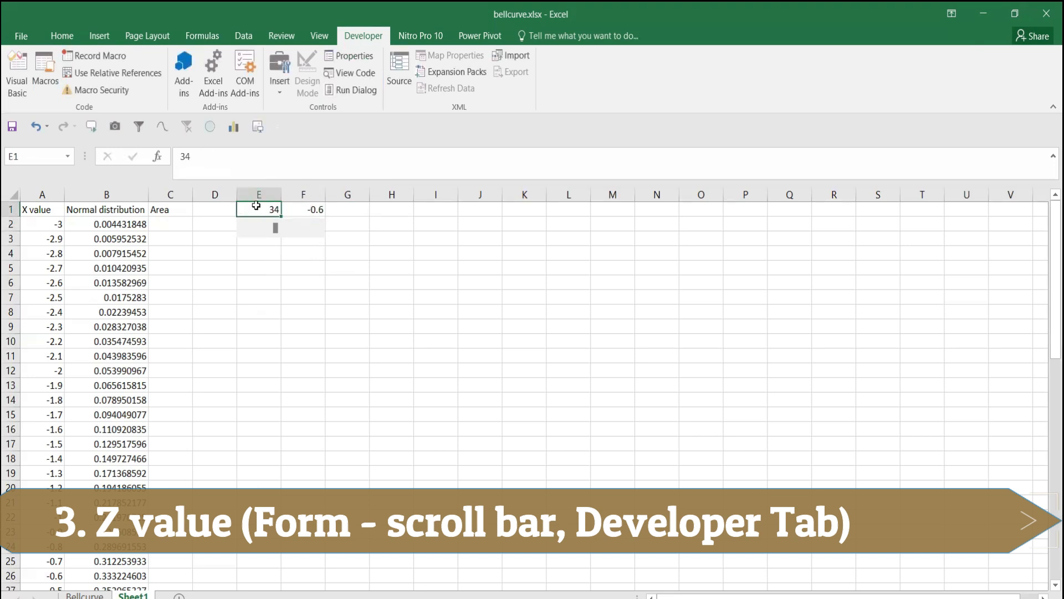
click(67, 38)
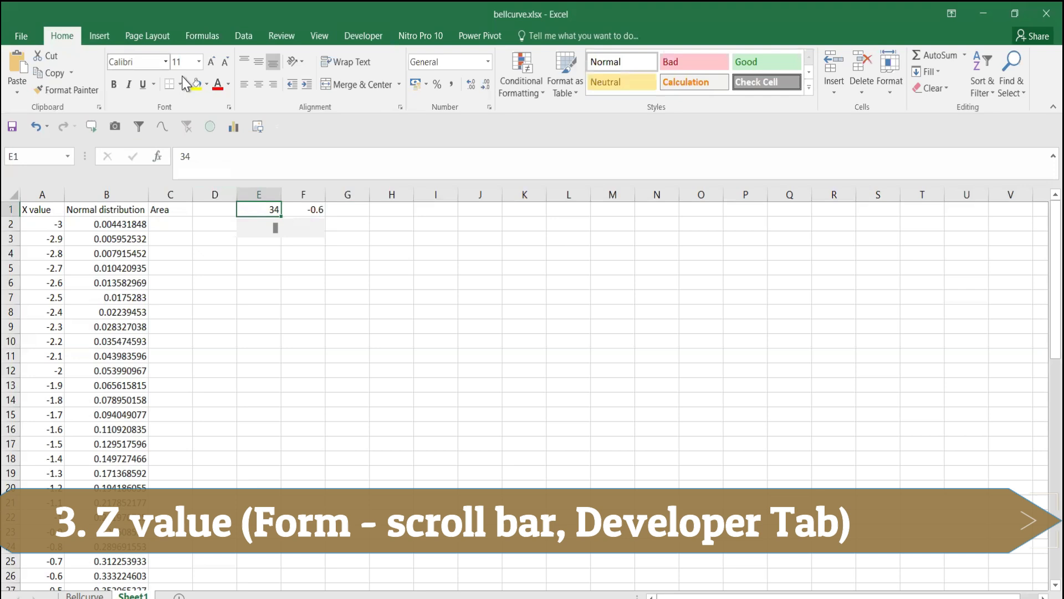
click(228, 84)
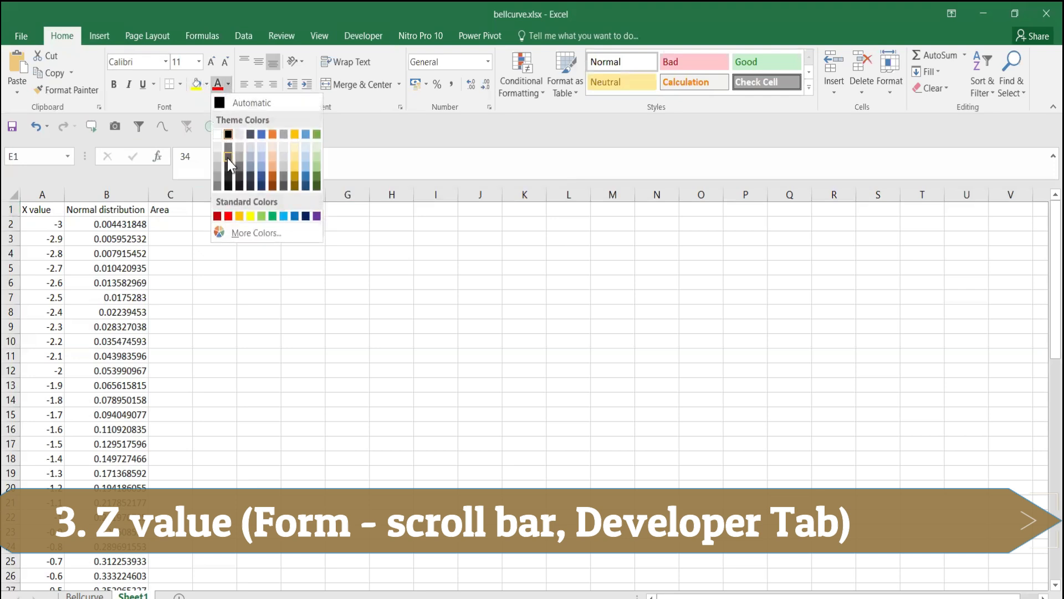
click(217, 134)
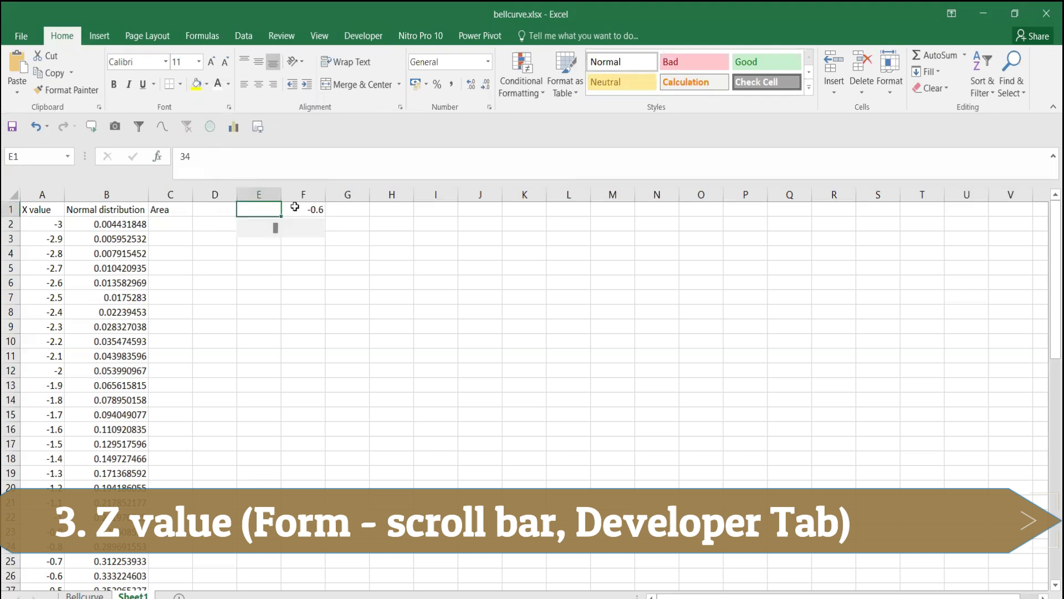
Center and bold the Z value in F1, and move the scroll bar back to a Z value of -3.
click(294, 207)
click(259, 84)
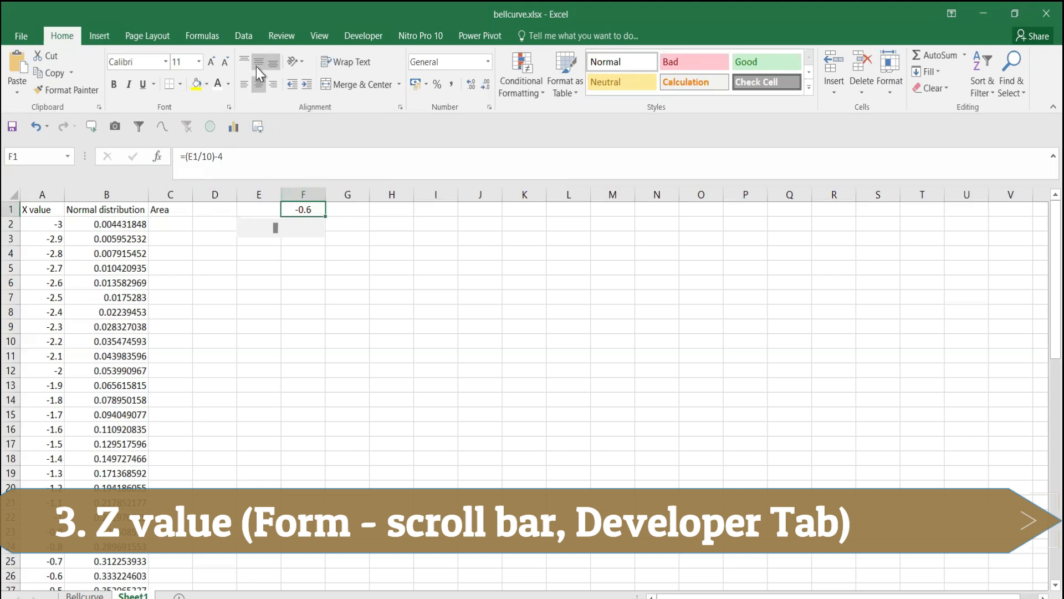
key(ctrl+b)
drag(275, 232, 250, 229)
Enter =IF(A2<=$F$1,B2,"") in C2 and fill the formula down the Area column.
click(175, 225)
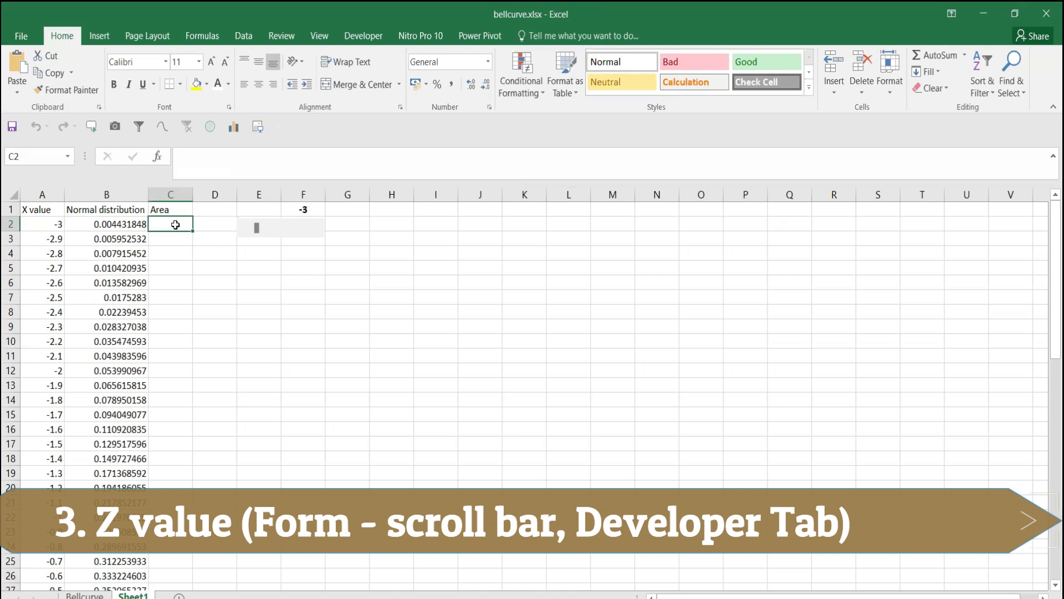
text(=)
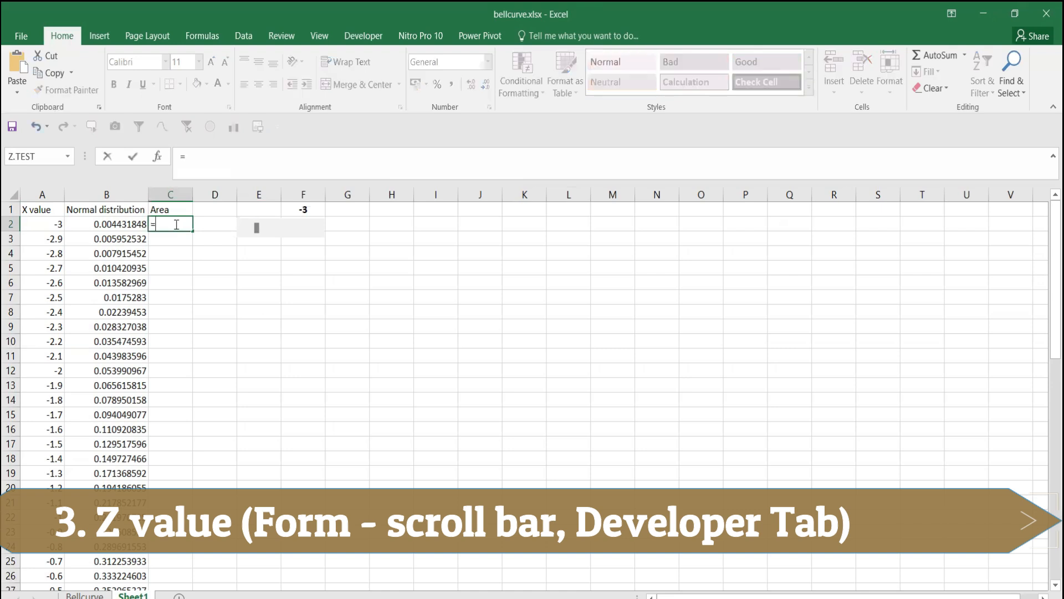
text(if)
key(Tab)
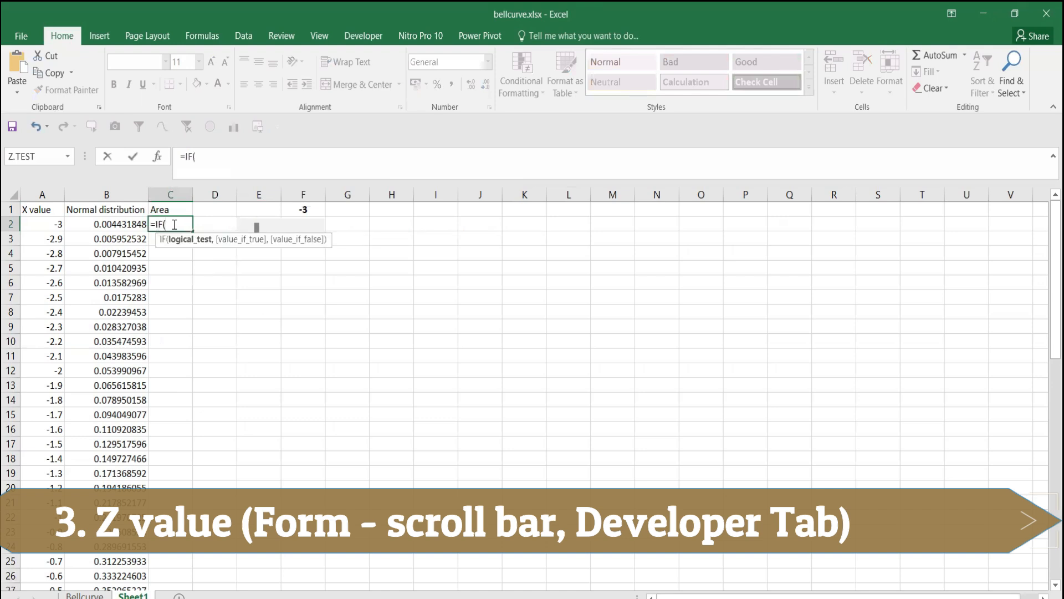
click(42, 222)
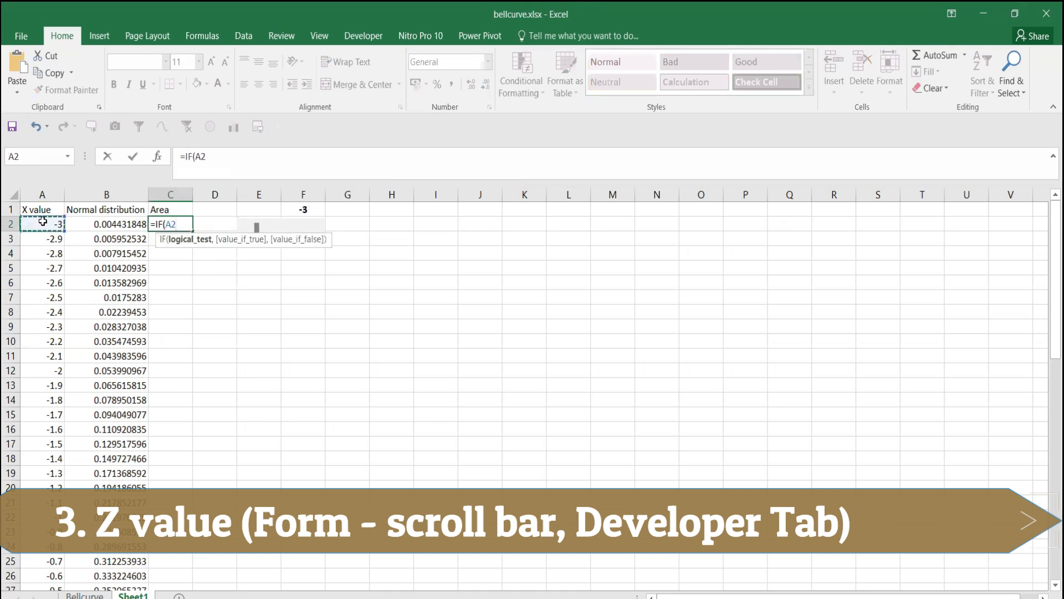
text(<=)
click(308, 210)
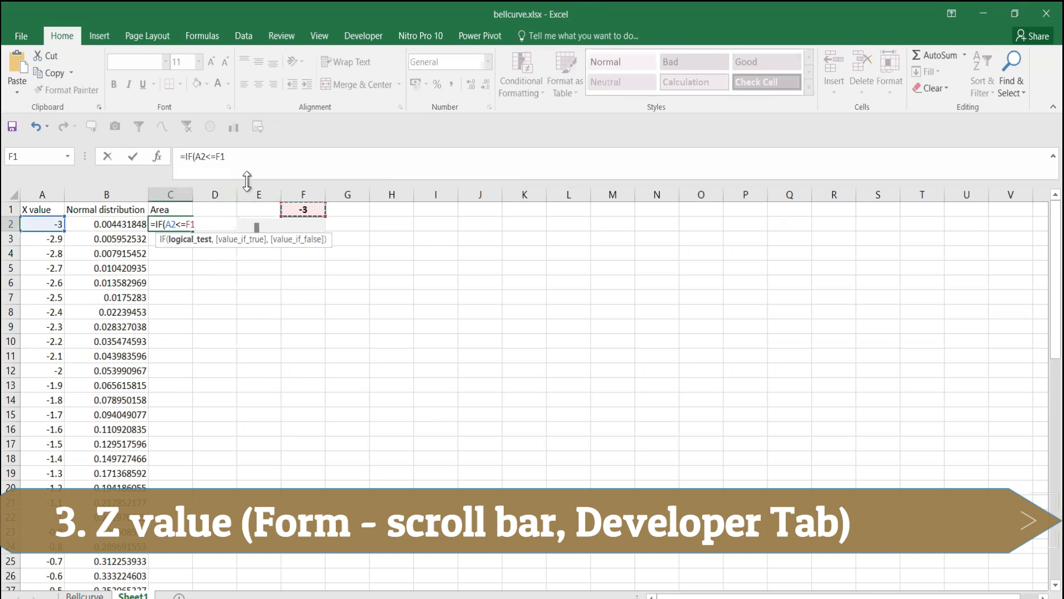
double_click(222, 156)
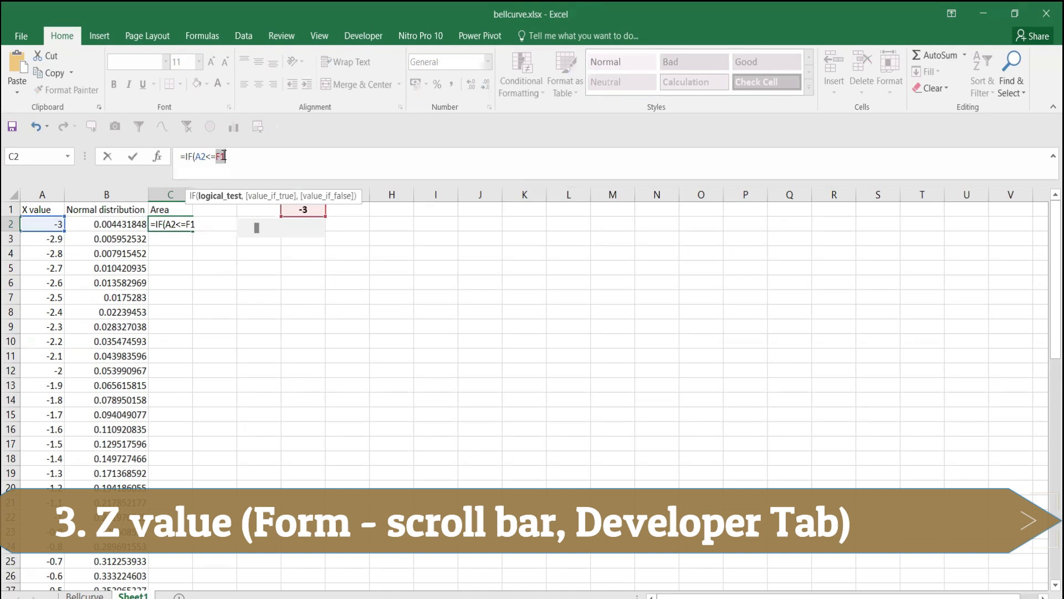
key(F4)
text(,)
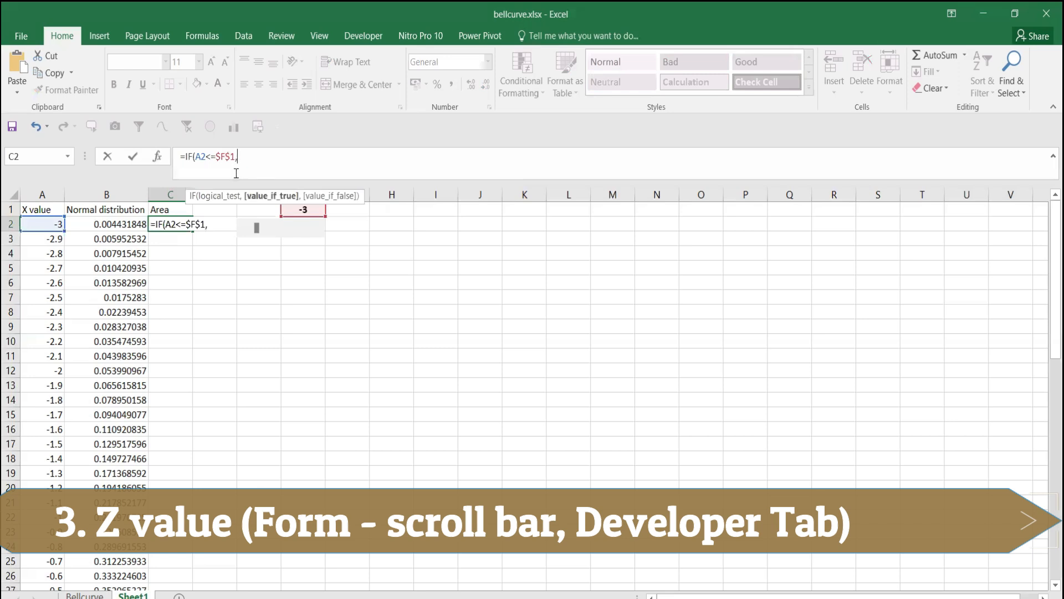
click(123, 225)
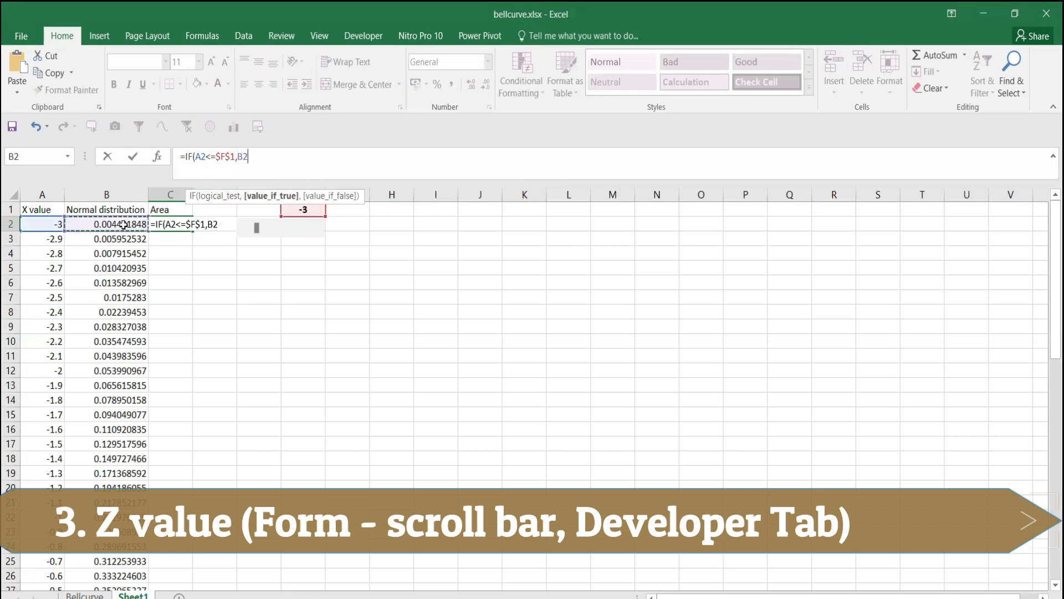
text(,"")
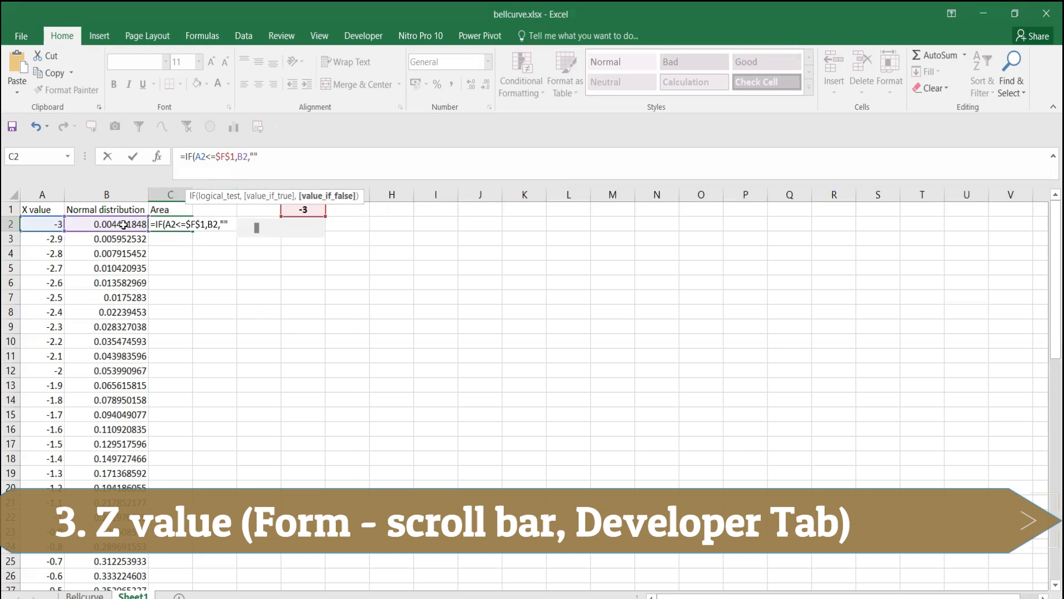
text())
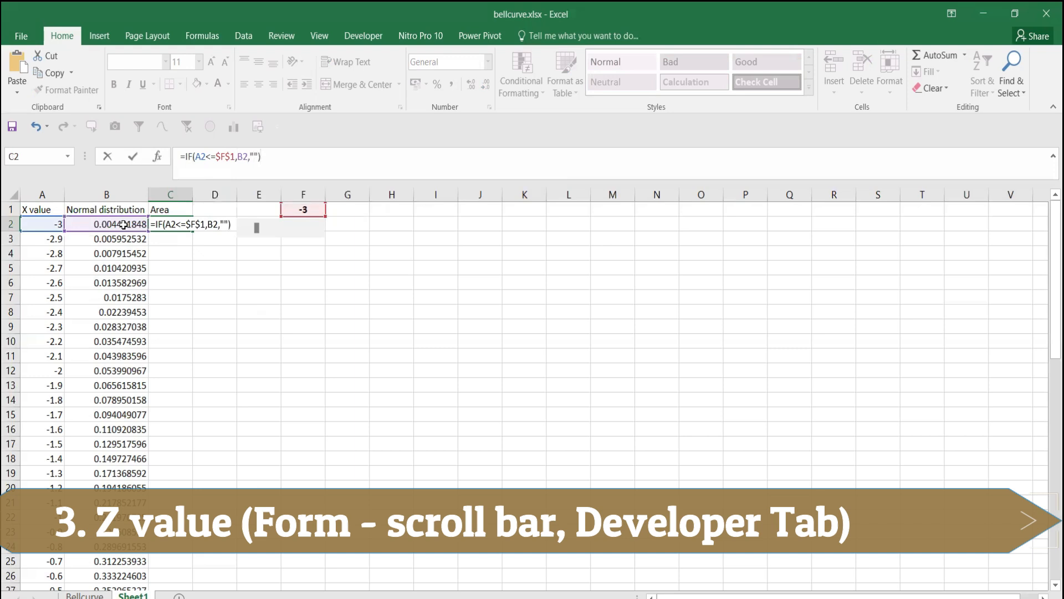
key(Return)
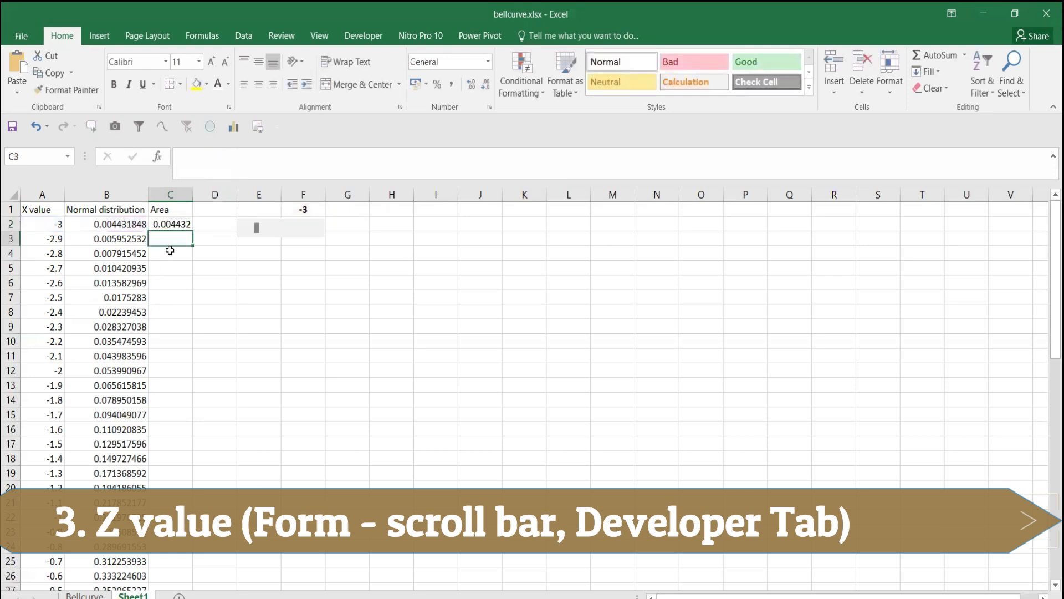
click(179, 225)
double_click(192, 231)
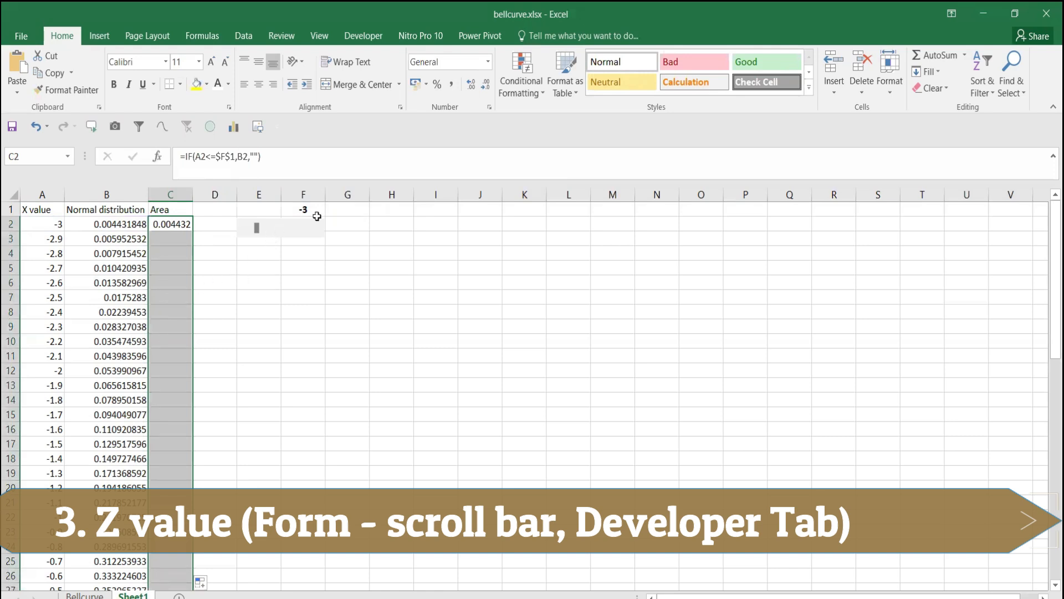
Advance the scroll bar in stages from -2 and -1 up to a Z value of 3, checking the Area column against the X values.
click(301, 232)
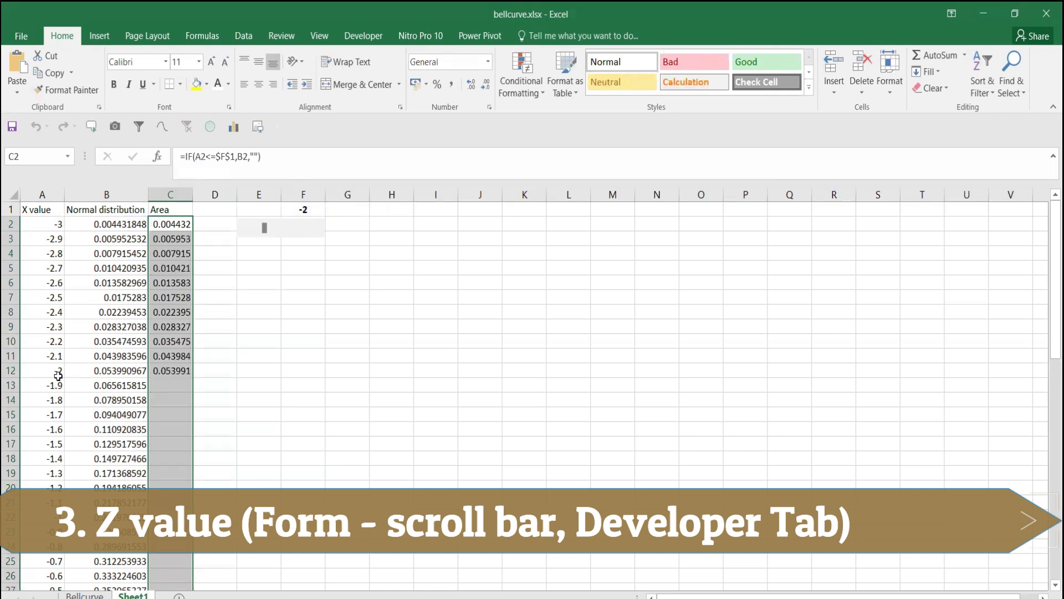
click(284, 231)
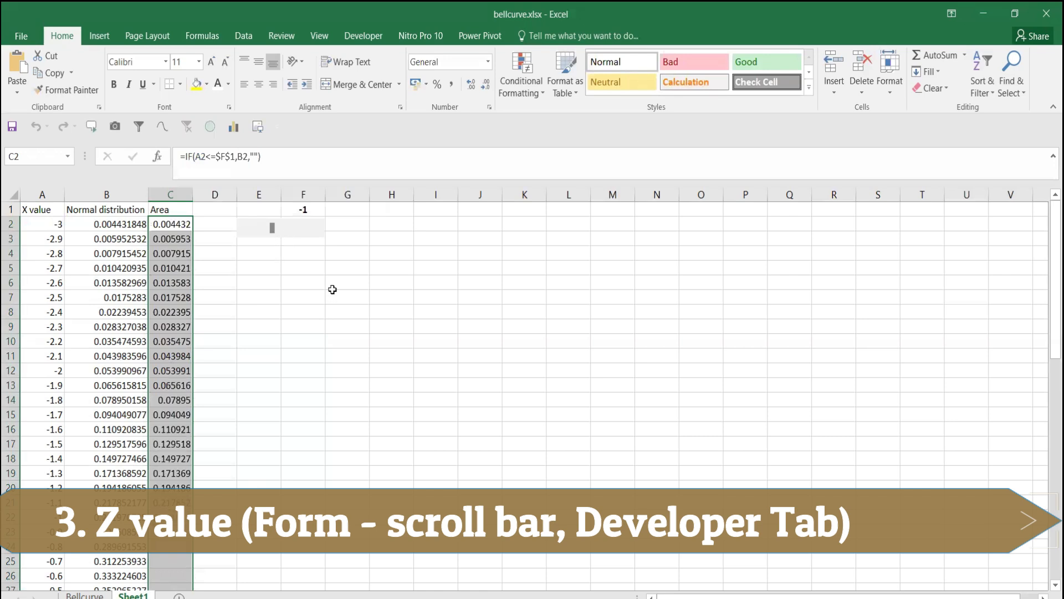
click(316, 232)
click(317, 232)
click(317, 232)
click(316, 232)
click(317, 232)
click(316, 232)
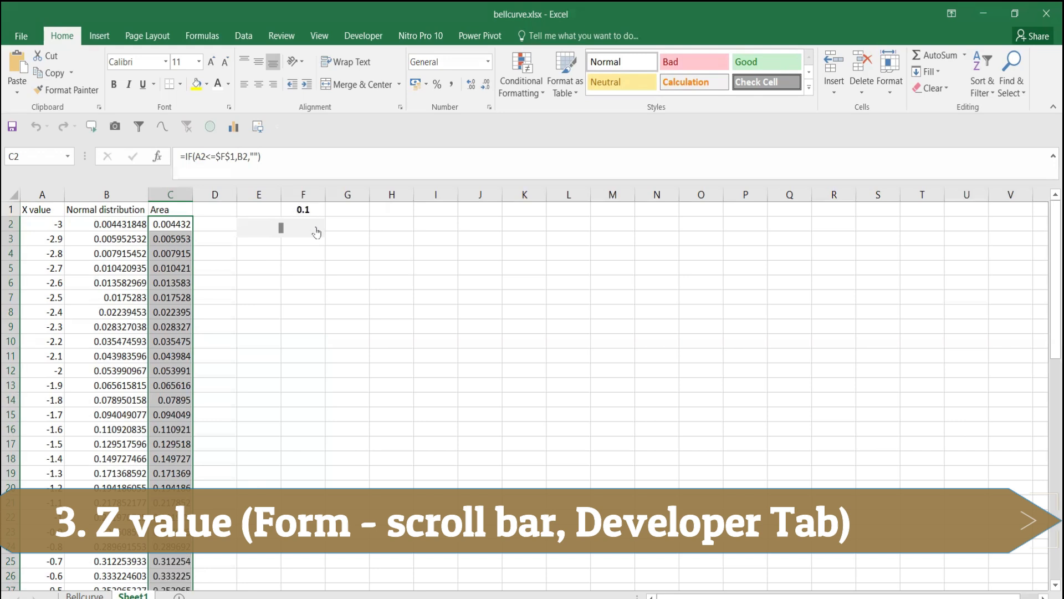
click(316, 237)
click(316, 237)
click(314, 236)
drag(289, 233, 311, 237)
scroll(157, 368, down, 8)
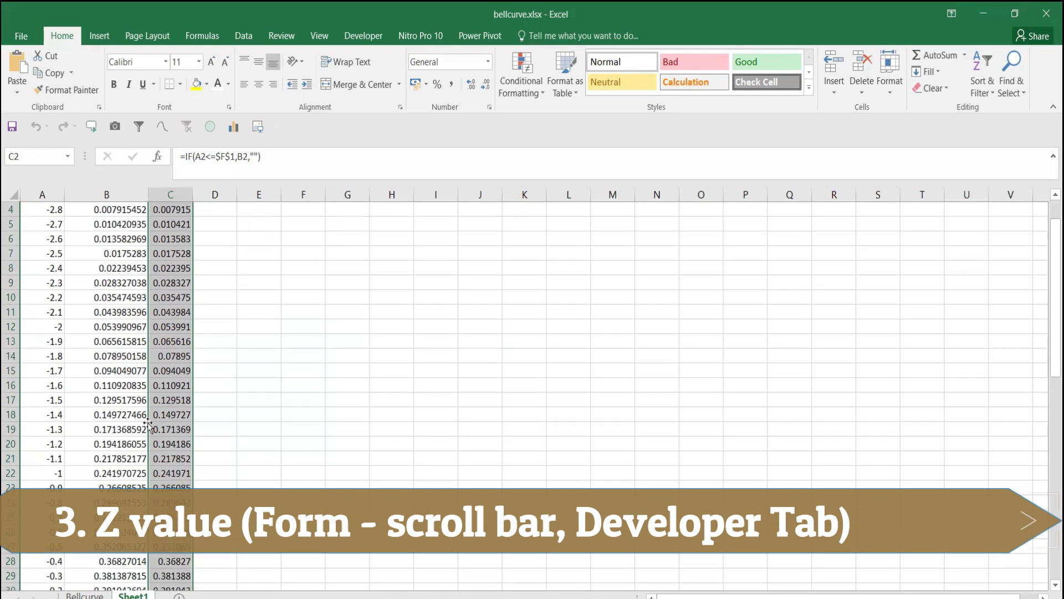
scroll(159, 477, down, 7)
scroll(159, 468, up, 6)
scroll(130, 319, up, 9)
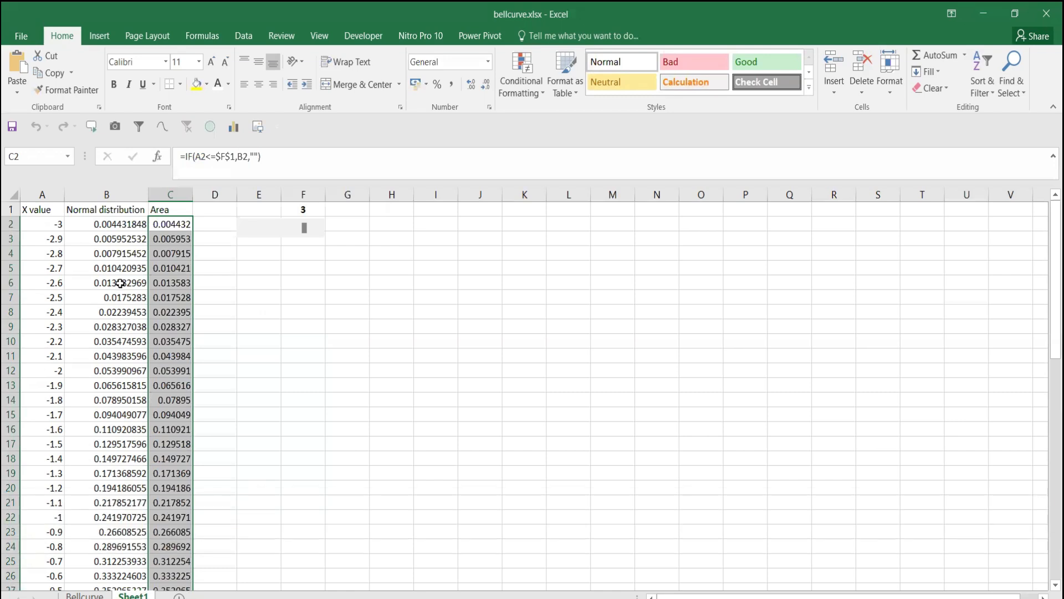
Enter the label Z value in G1 beside the calculated value.
click(331, 209)
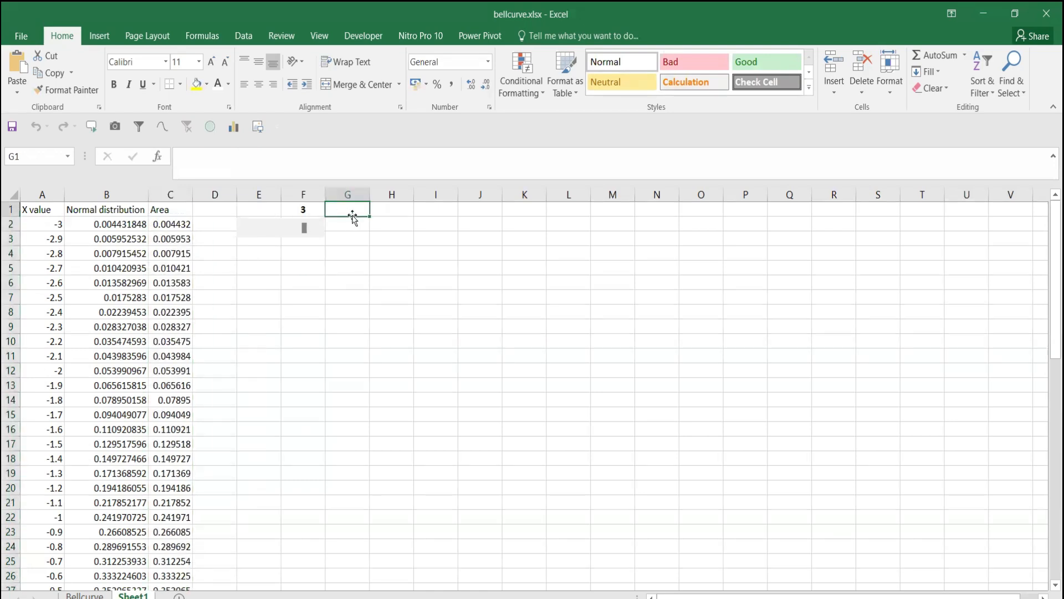
text(Z value)
key(Return)
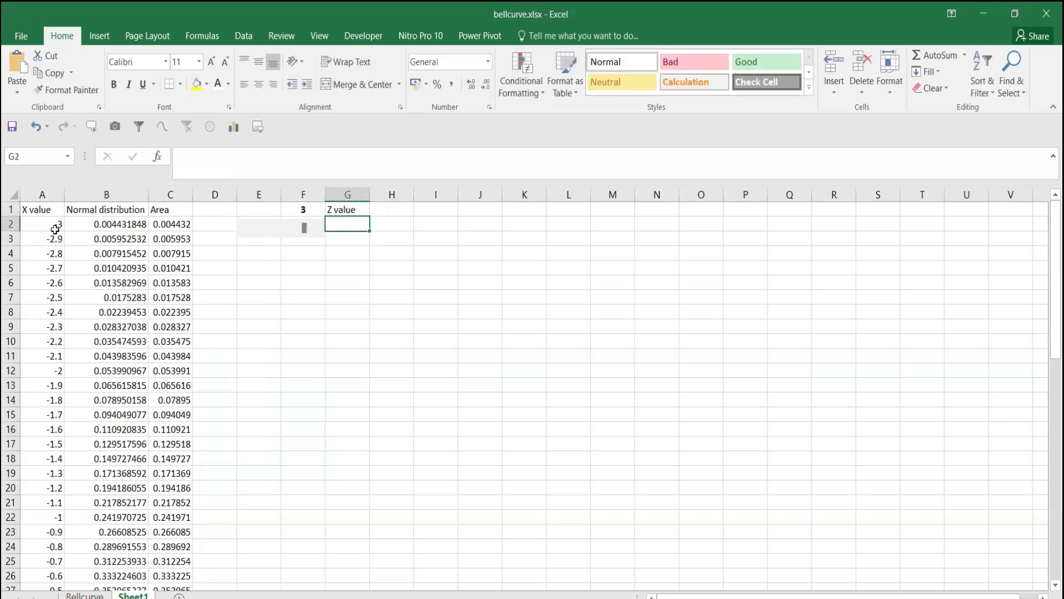
Center the contents of columns A to C both vertically and horizontally.
drag(36, 194, 167, 194)
click(259, 61)
click(259, 83)
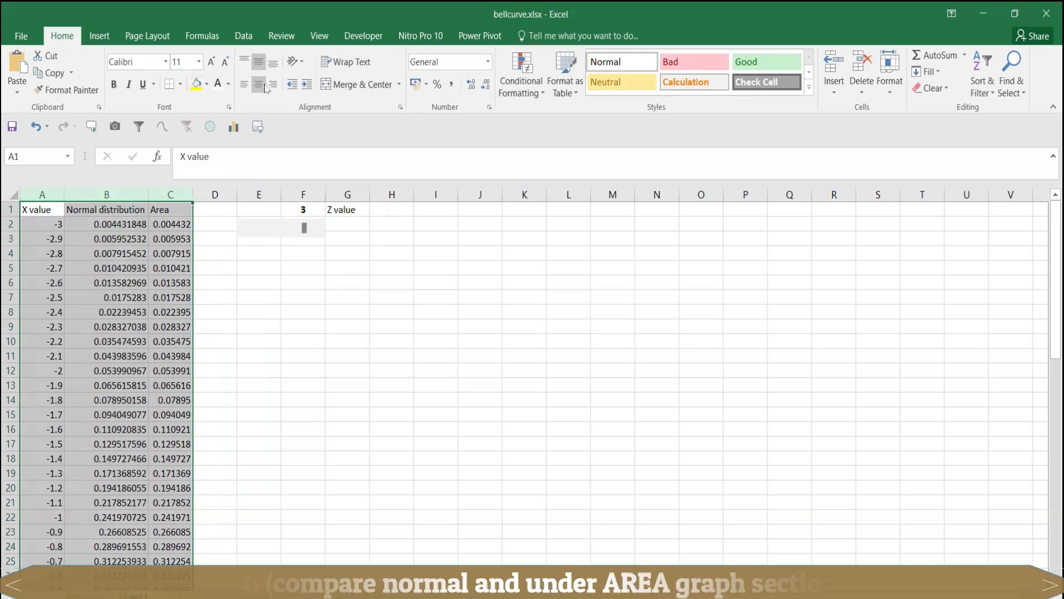
Insert an Area chart from columns A to C that plots Normal distribution and Area against the X values.
click(99, 37)
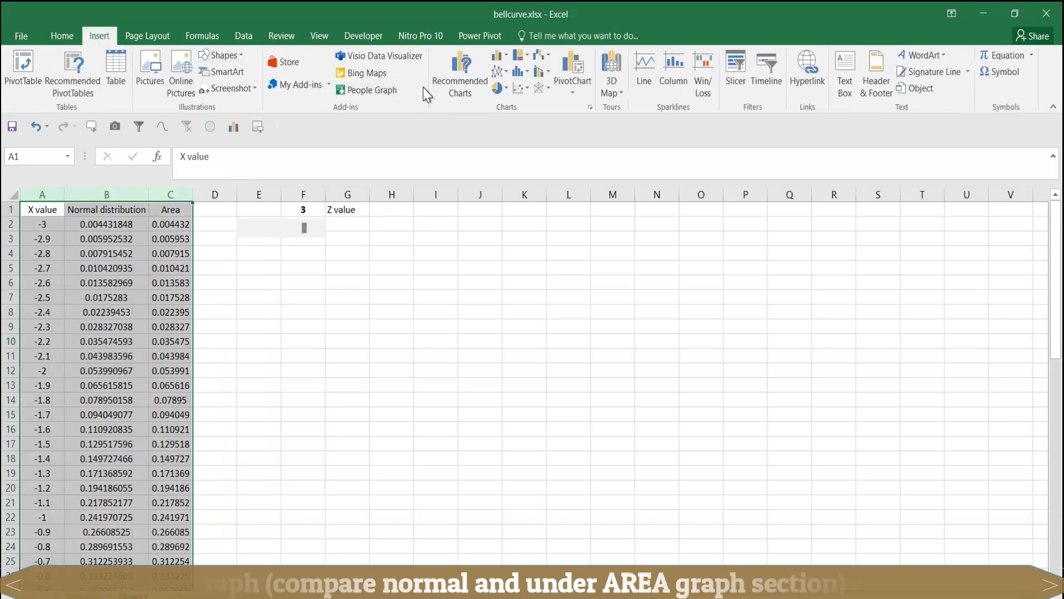
click(450, 86)
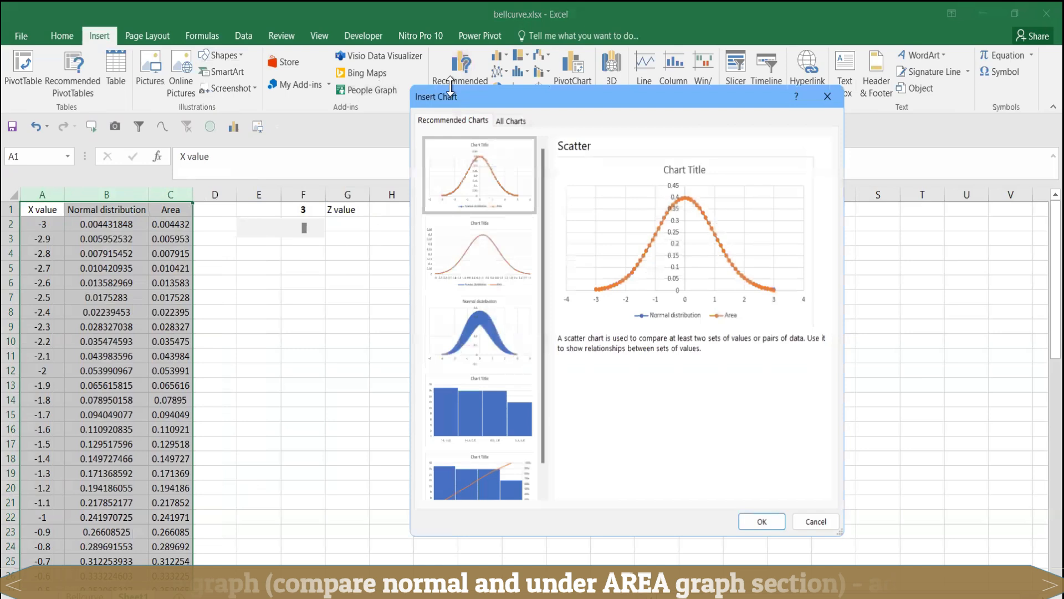
click(488, 248)
click(488, 326)
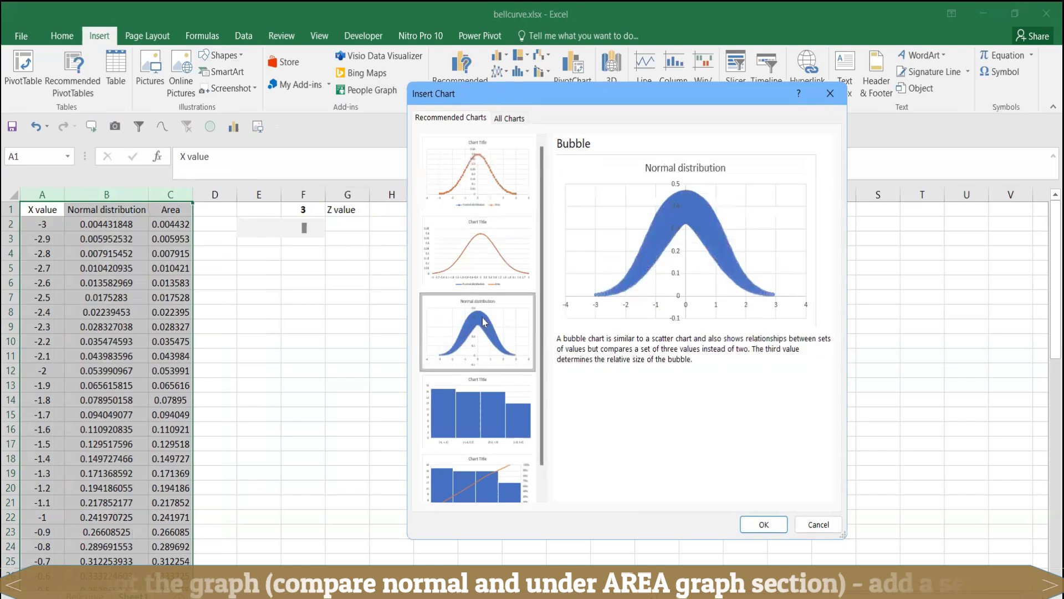
click(478, 256)
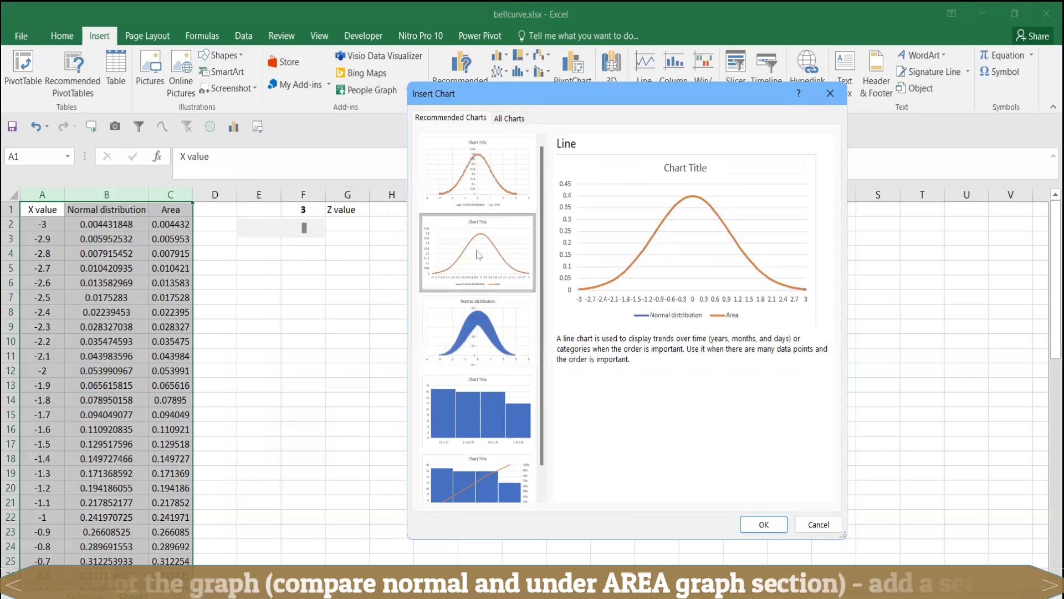
click(481, 193)
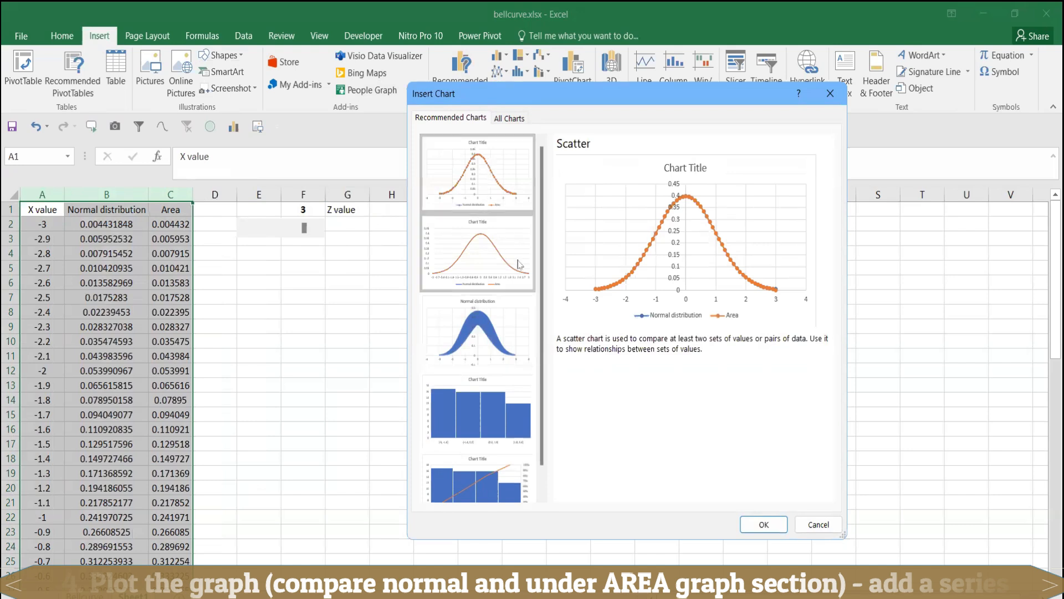
click(516, 119)
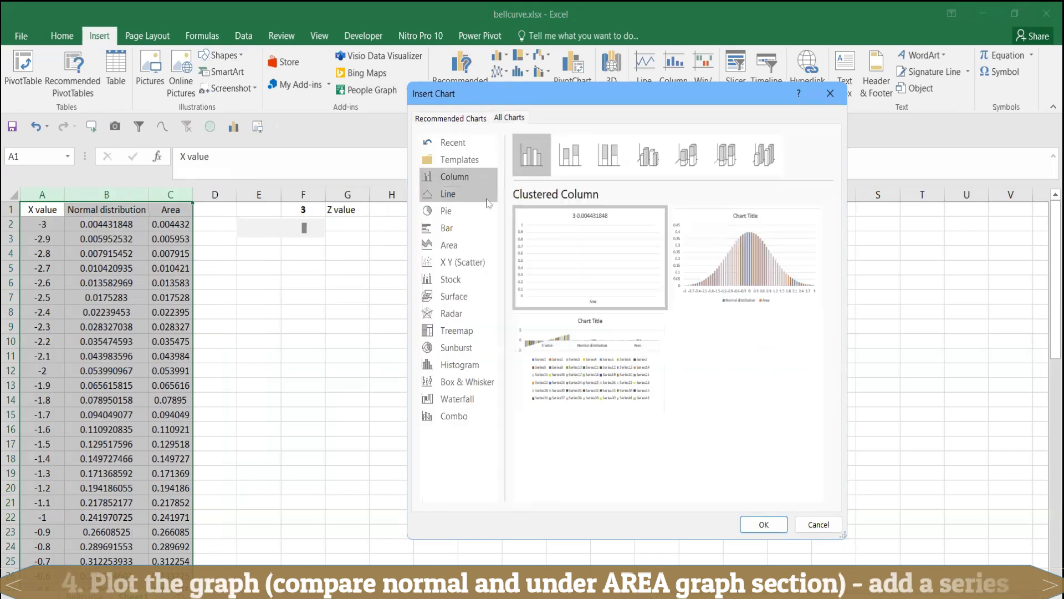
click(453, 247)
mouse_move(698, 264)
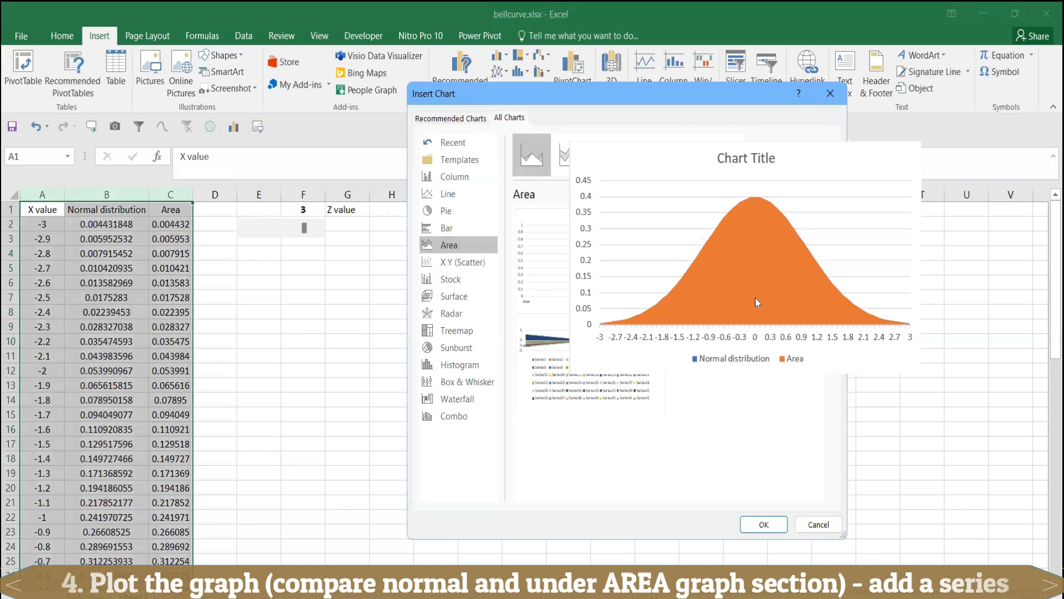
double_click(778, 305)
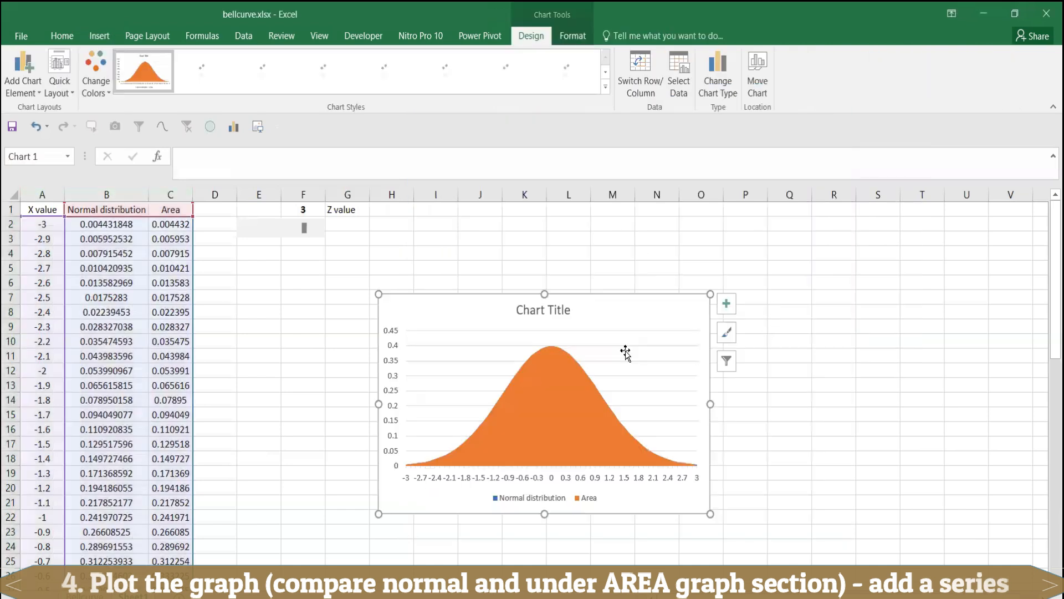
Move the chart up the sheet and try to replace its title text with a formula starting with =.
drag(647, 321, 659, 261)
click(558, 248)
click(558, 248)
double_click(559, 248)
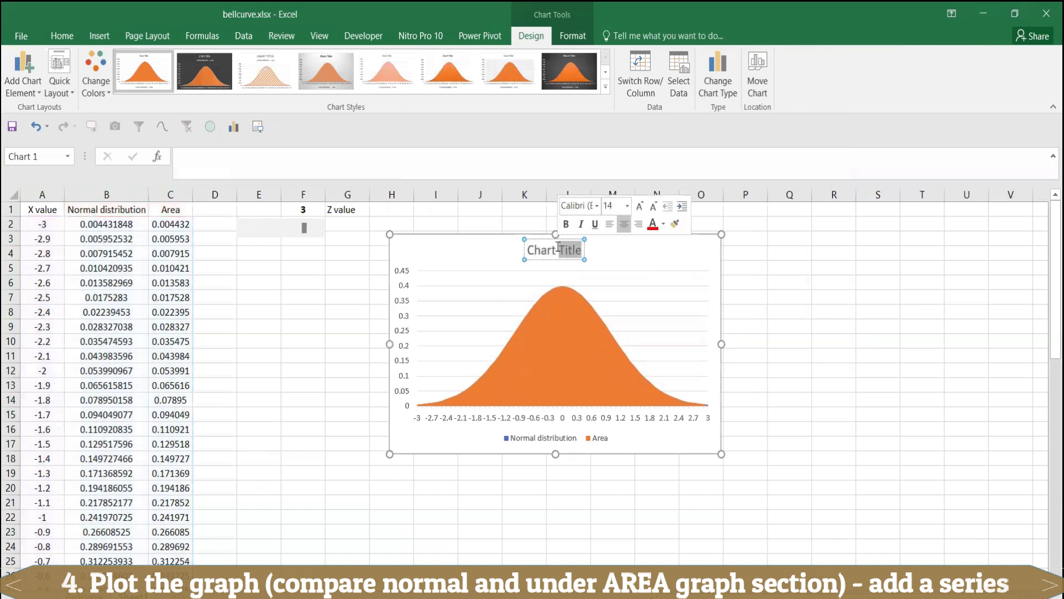
click(557, 248)
triple_click(557, 248)
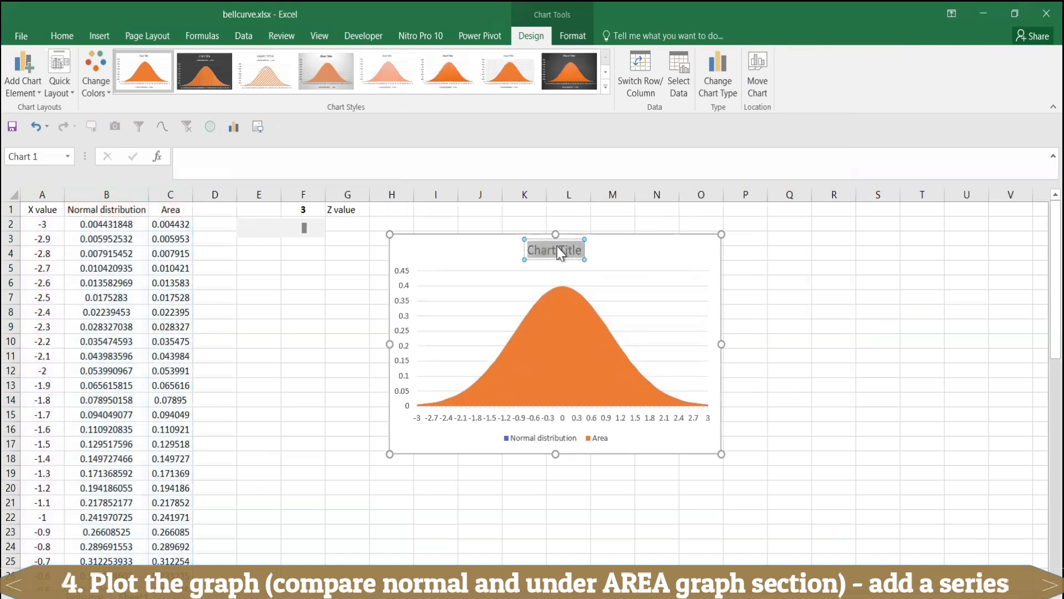
key(Delete)
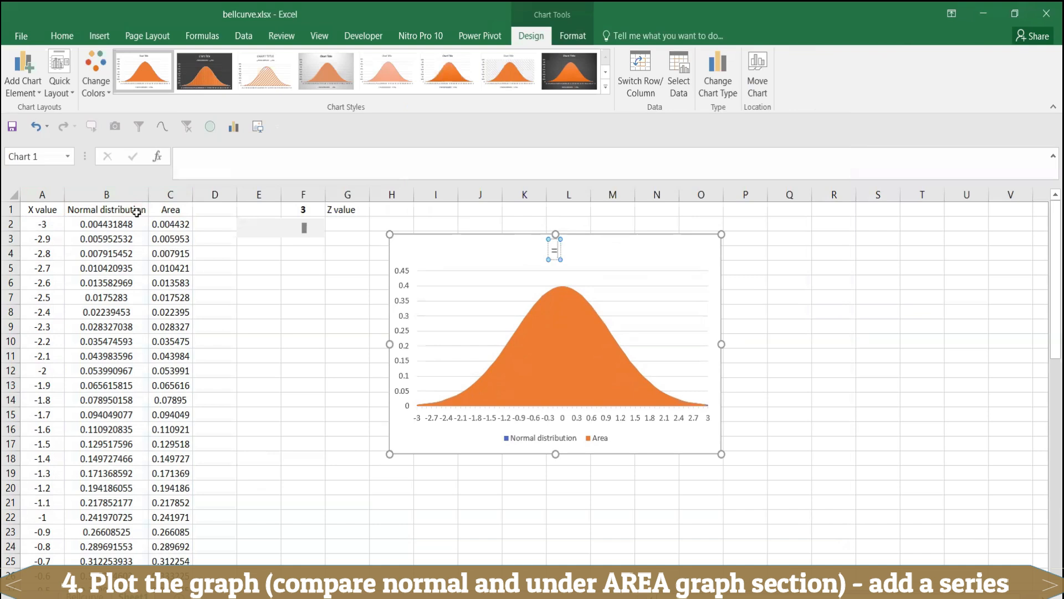
click(244, 169)
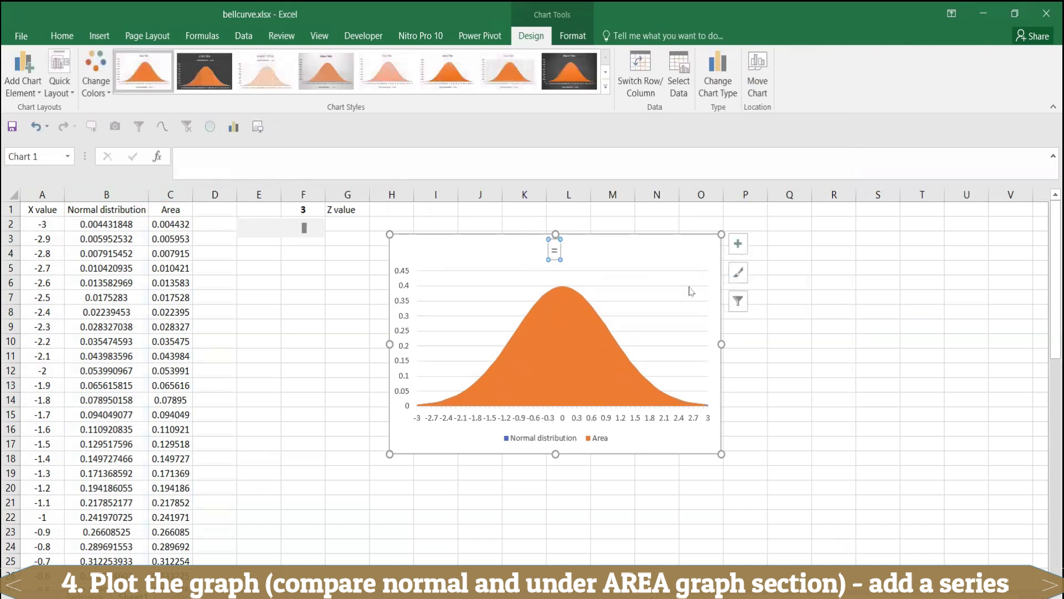
click(887, 299)
Link the chart title to the Normal distribution header in B1 and enlarge the chart.
double_click(554, 248)
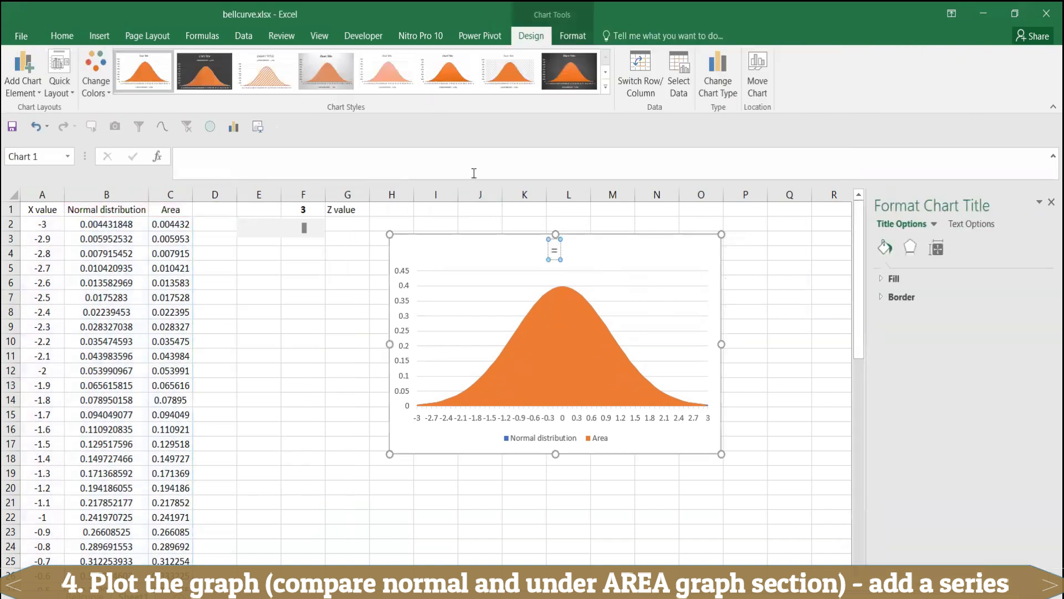
click(474, 169)
text(=)
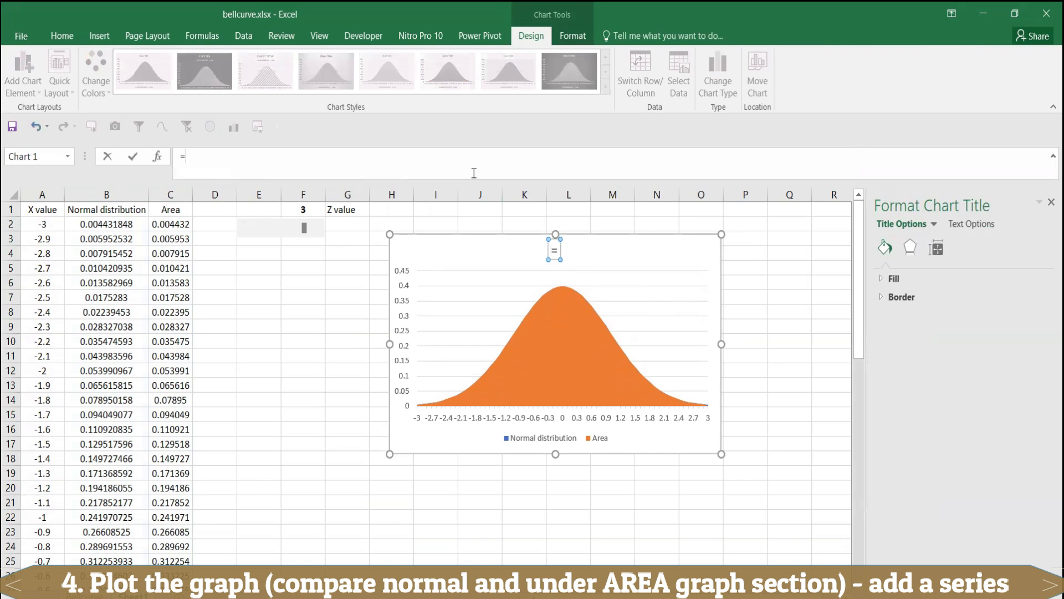
click(103, 211)
key(Return)
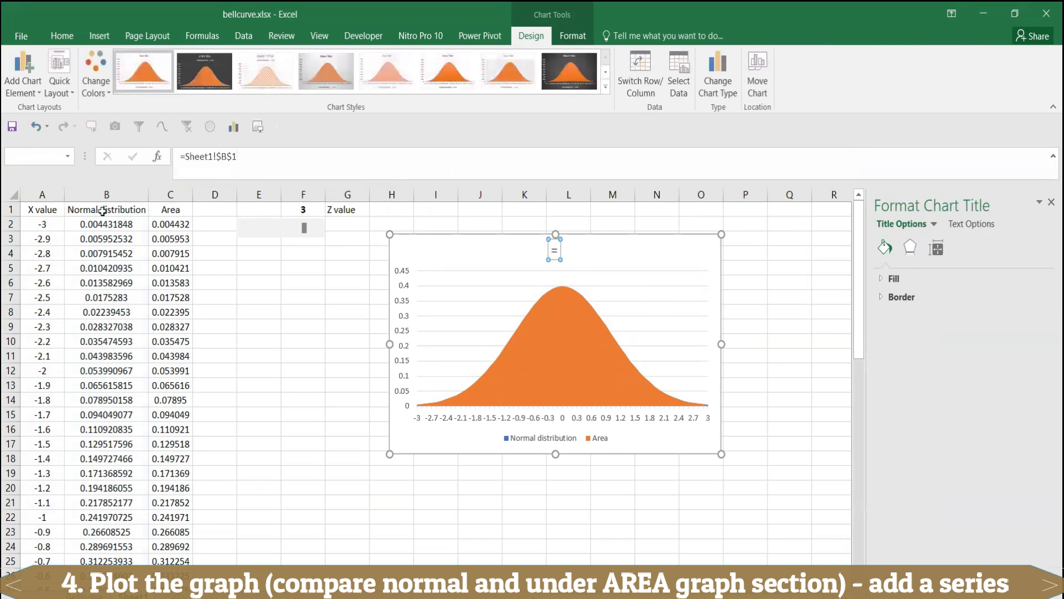
click(789, 381)
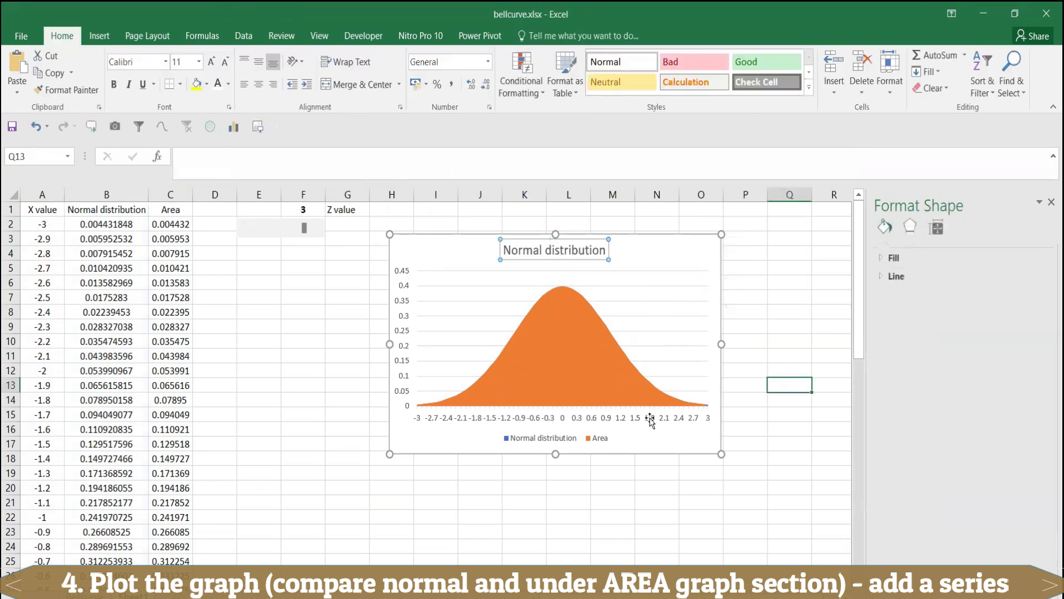
click(717, 448)
drag(719, 451, 776, 493)
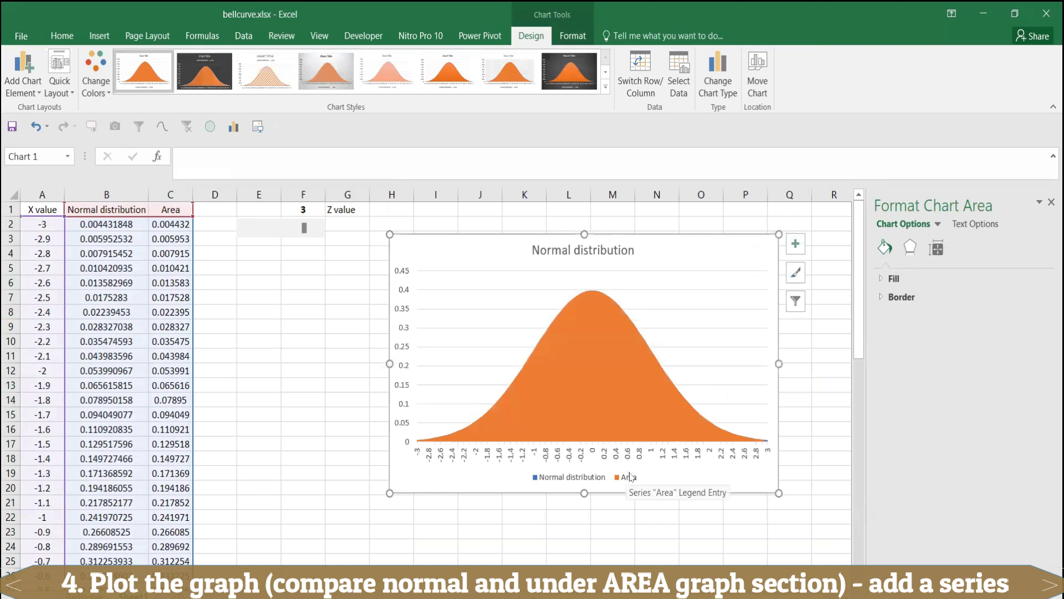
Examine the Area series' formatting options and the series listed in the chart's data source.
right_click(588, 367)
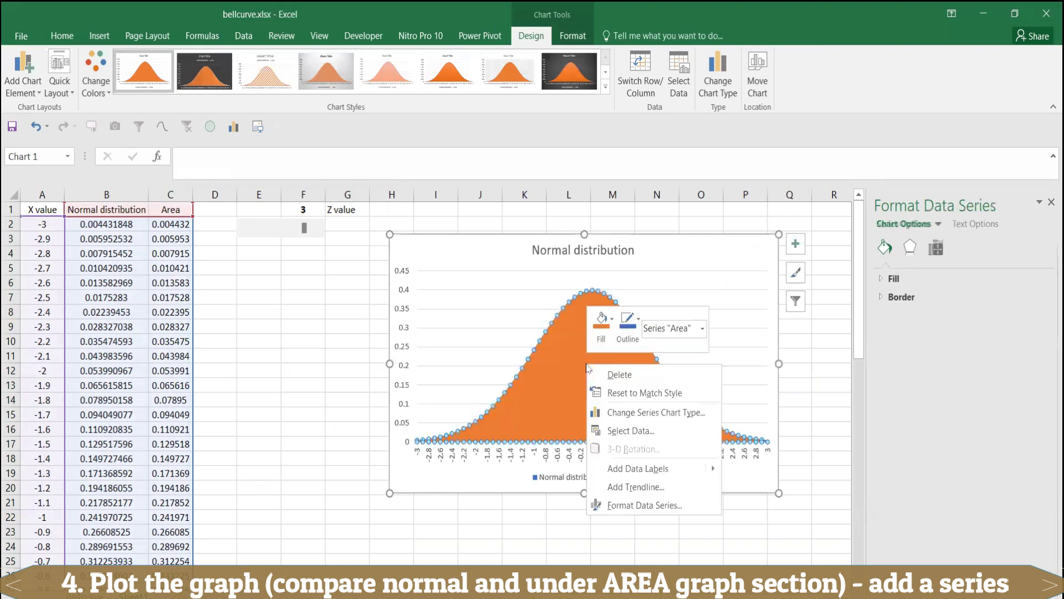
click(619, 504)
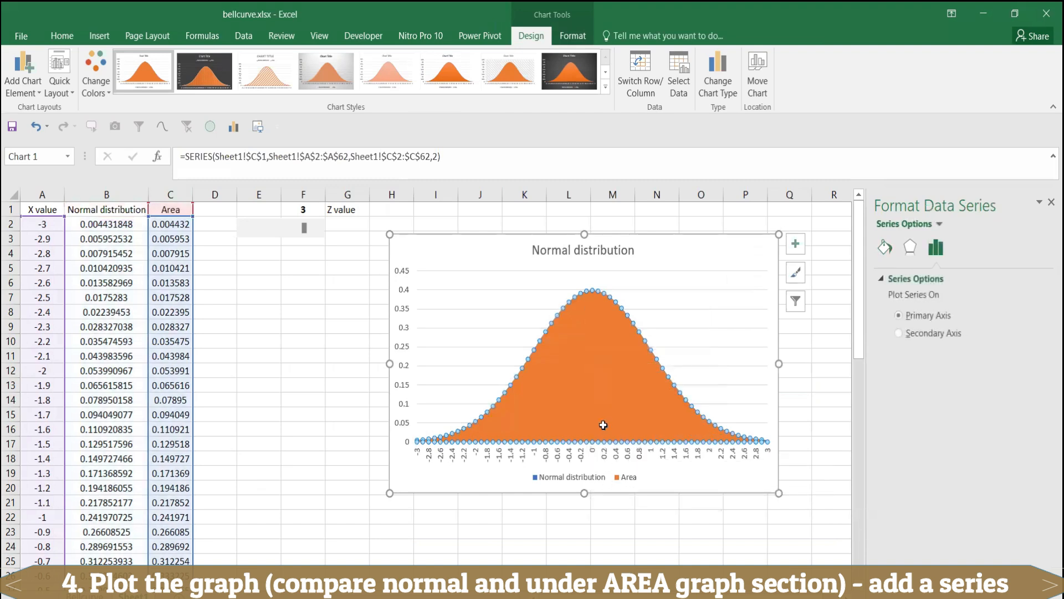
click(622, 532)
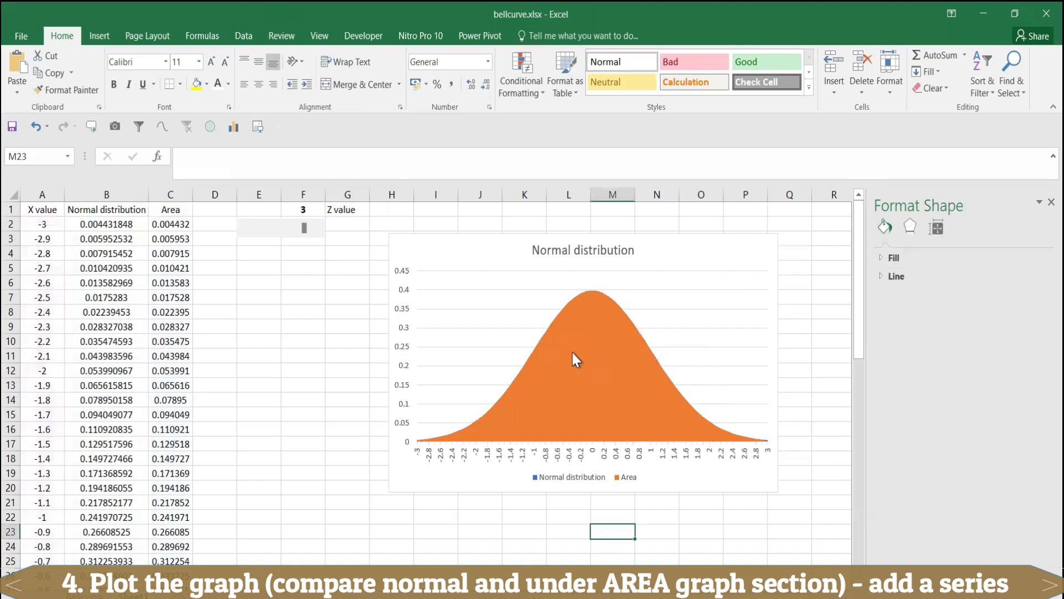
right_click(573, 354)
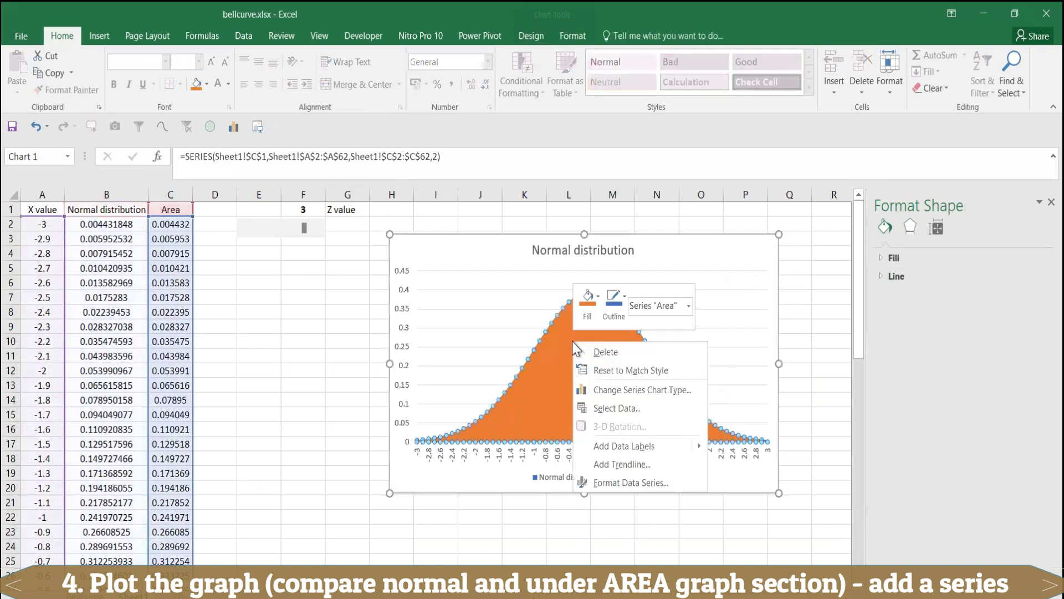
click(617, 409)
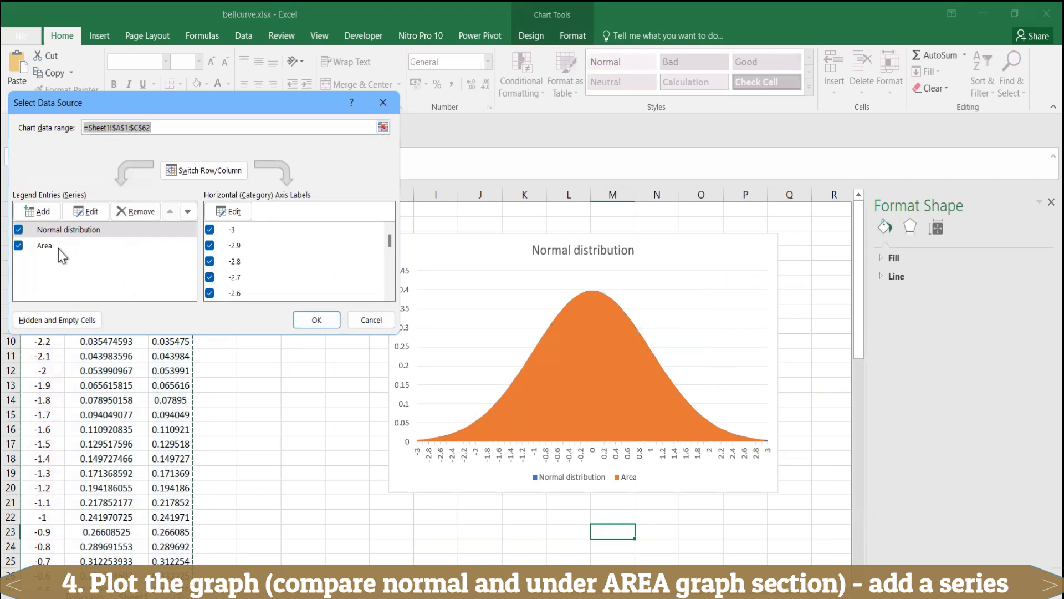
click(314, 319)
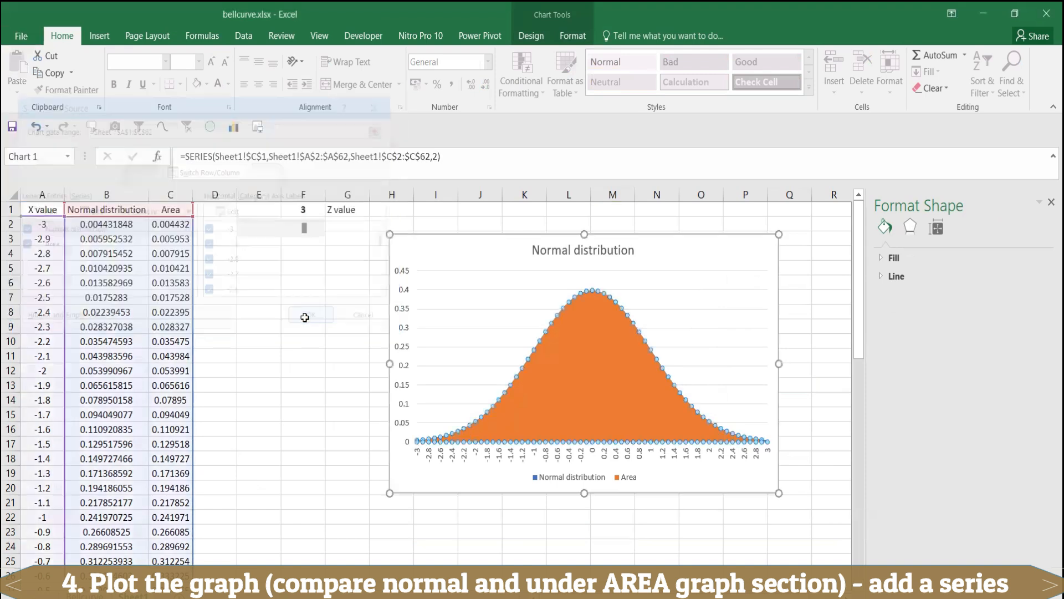
Delete the two-series area chart from the sheet.
click(469, 546)
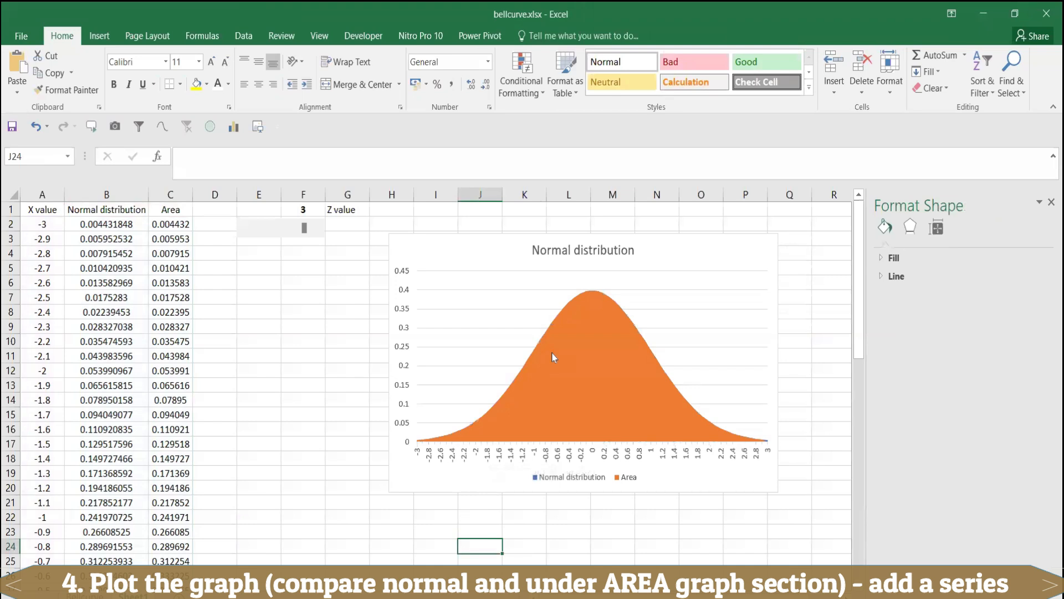
click(421, 480)
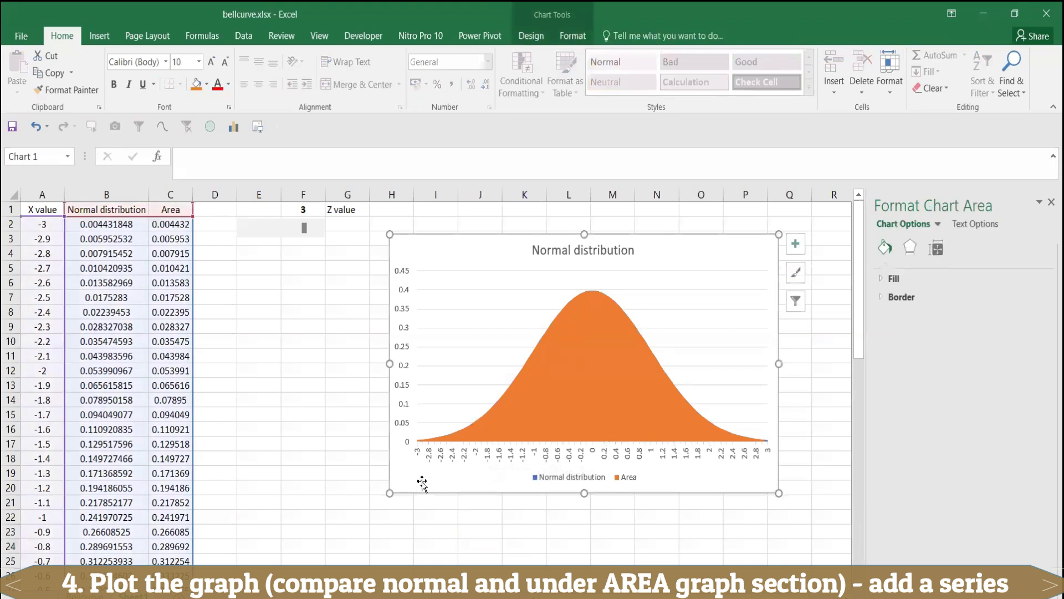
key(Delete)
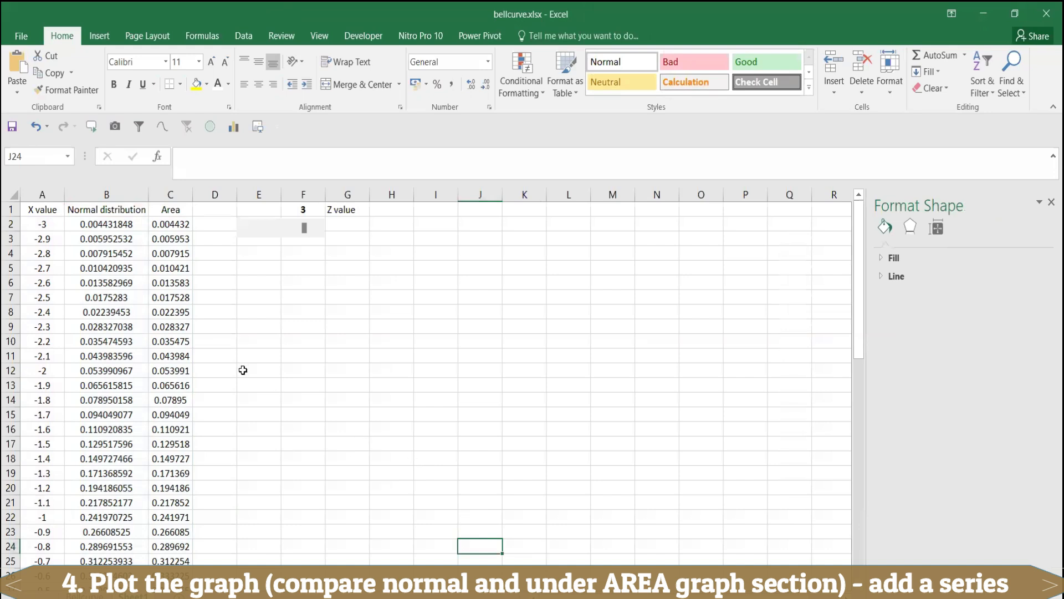
Insert an Area chart from columns A and B that plots only Normal distribution against the X values.
drag(46, 189, 113, 196)
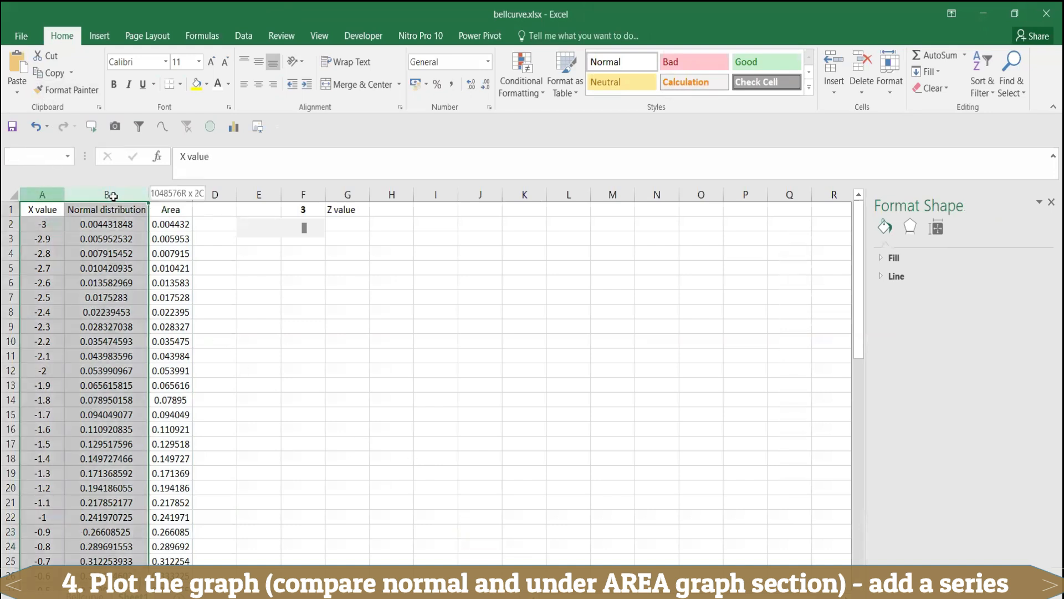
click(99, 36)
click(455, 77)
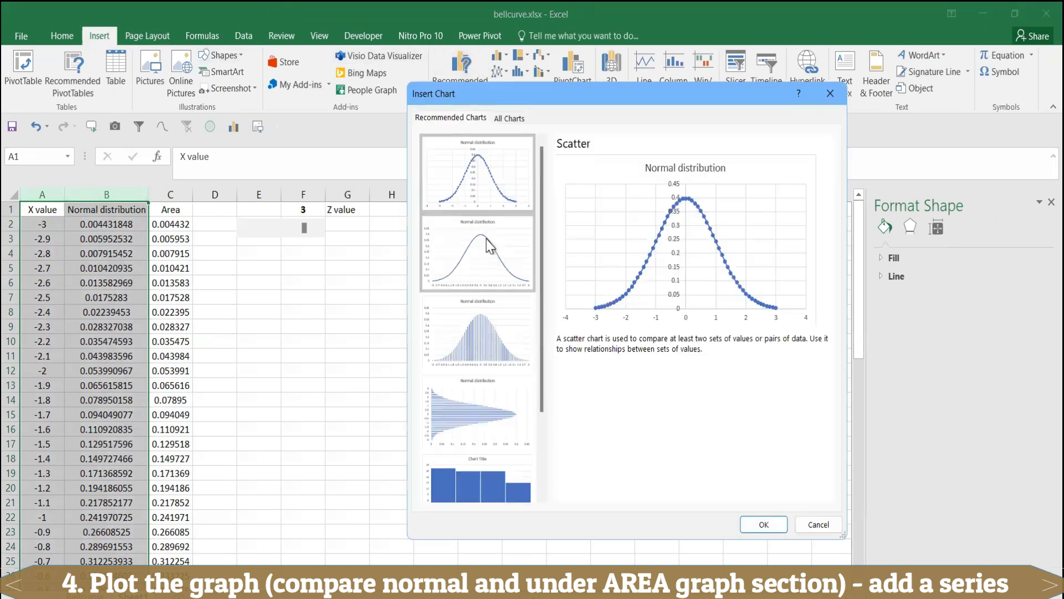
click(504, 248)
click(497, 338)
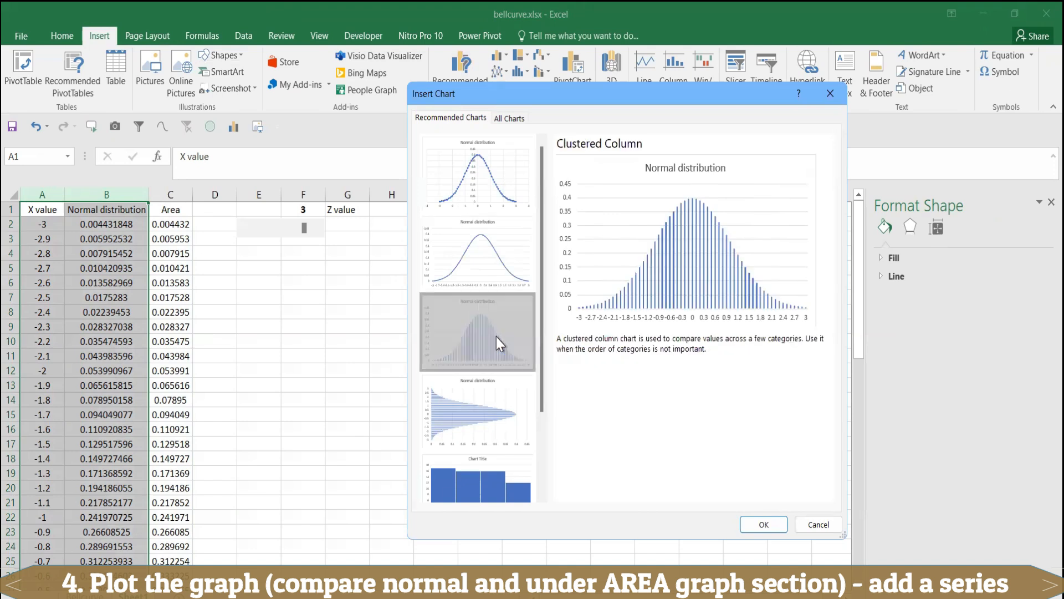
click(484, 408)
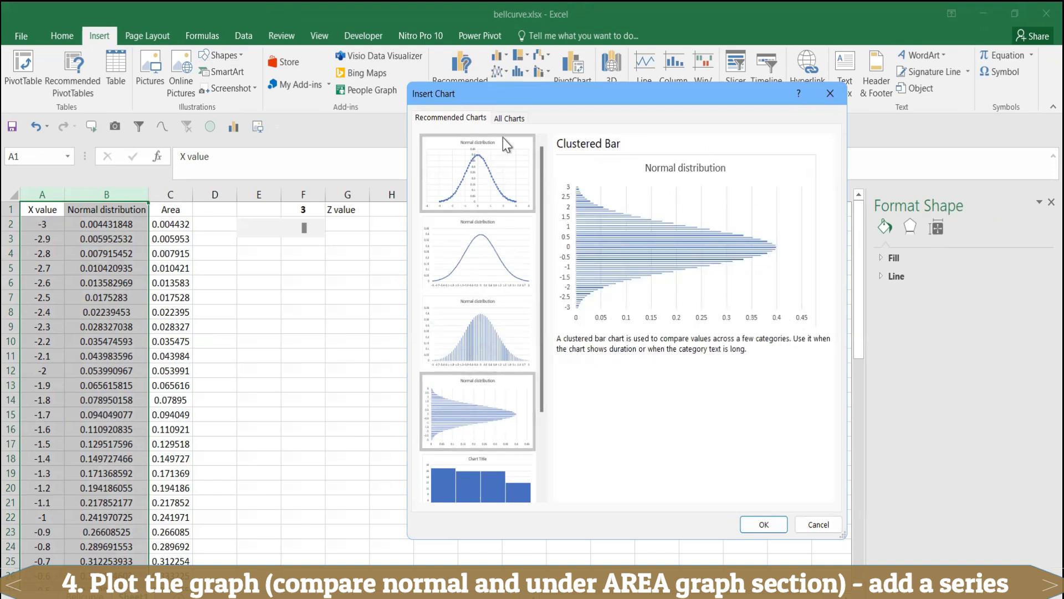
click(510, 117)
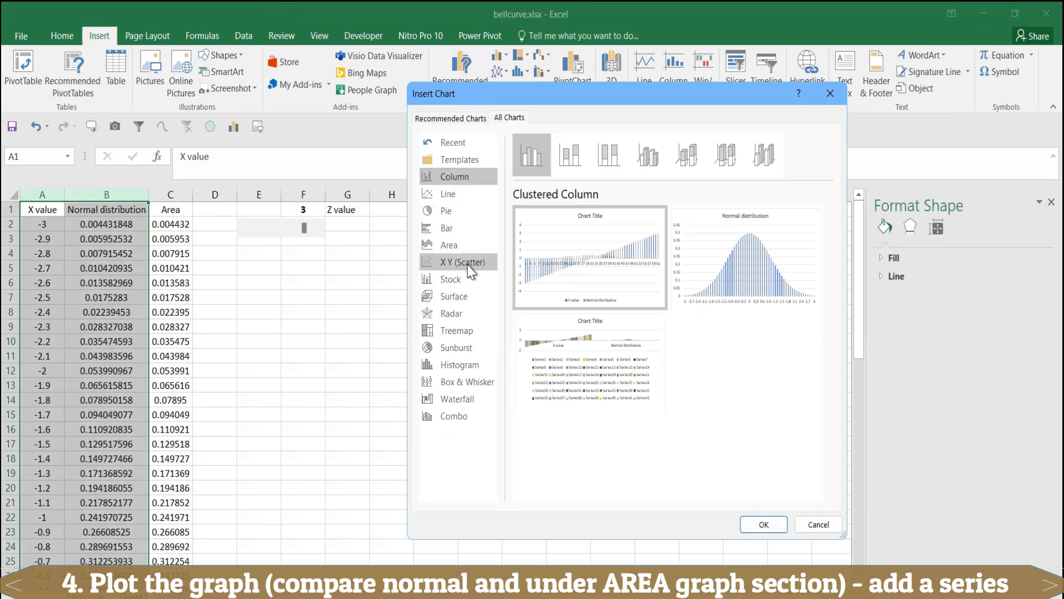
click(463, 248)
click(747, 284)
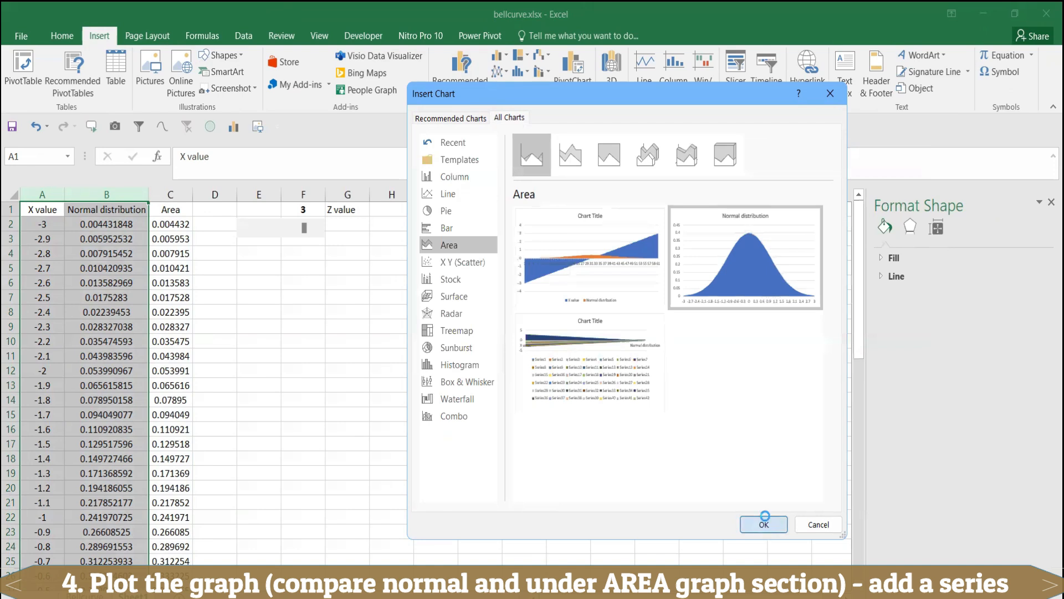
click(764, 524)
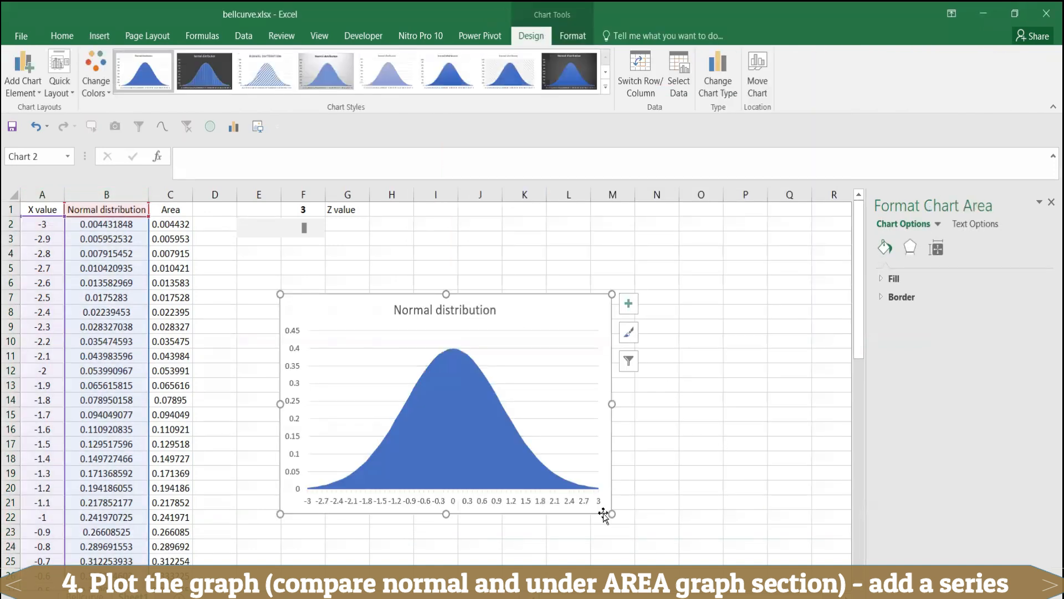
Enlarge the new area chart and place it across columns F to P, from about row 4 to row 22.
drag(612, 514, 748, 560)
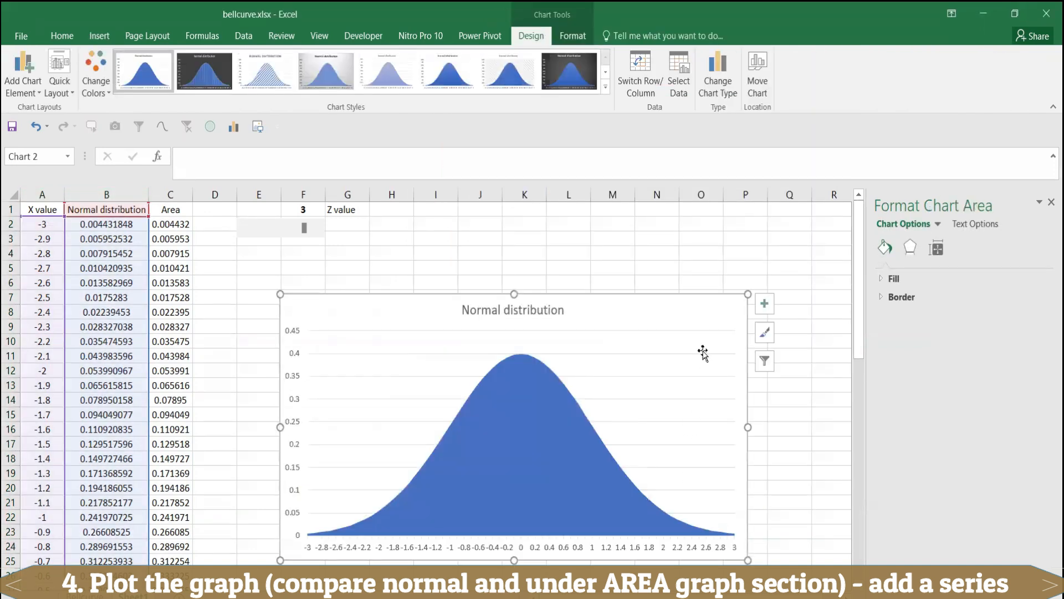
drag(693, 321, 703, 280)
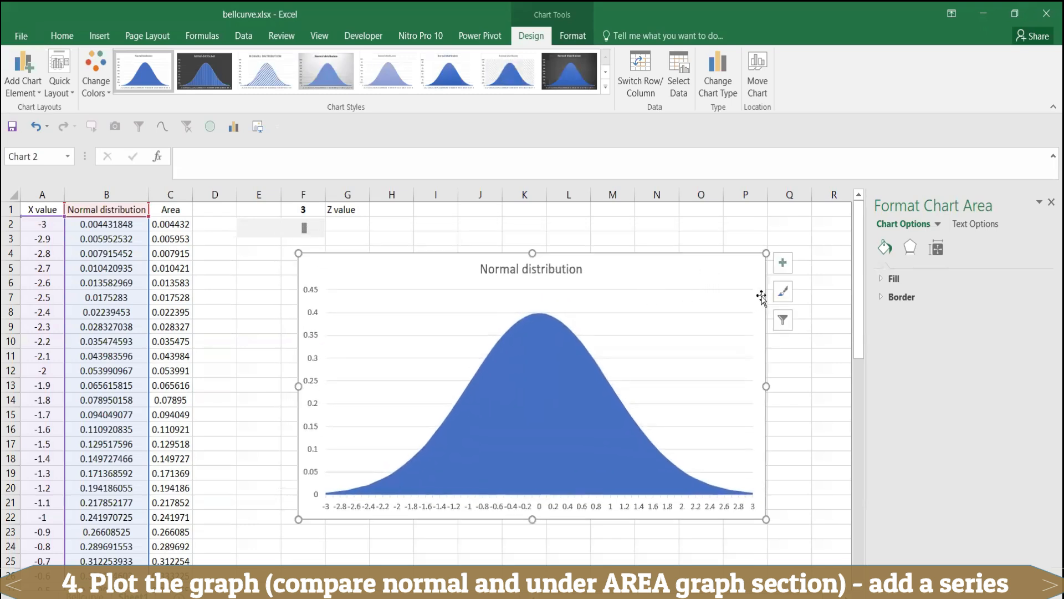
Examine the chart area's effects and its size and placement properties.
click(912, 249)
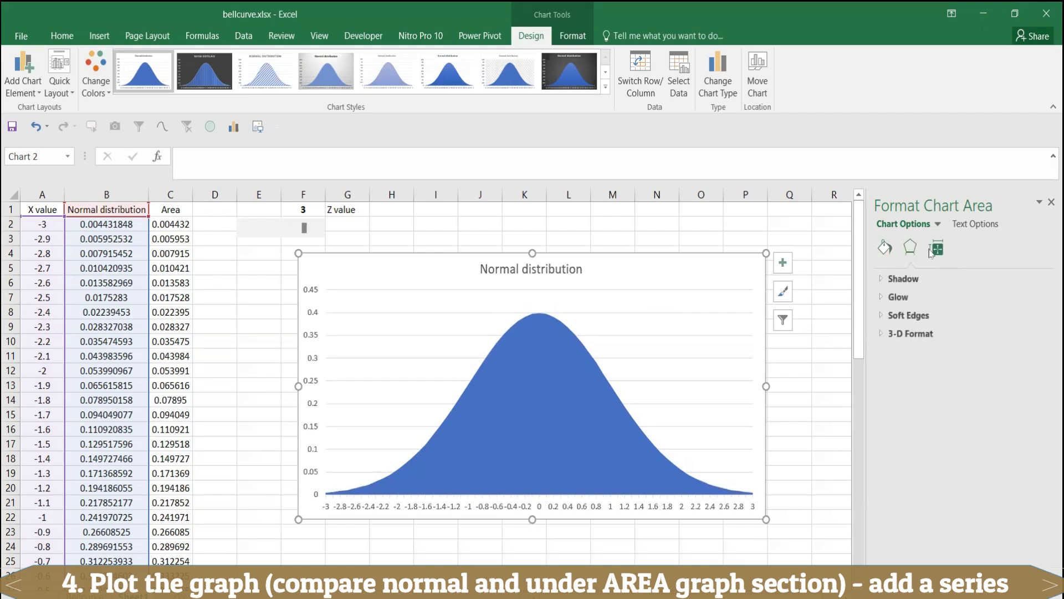
click(934, 252)
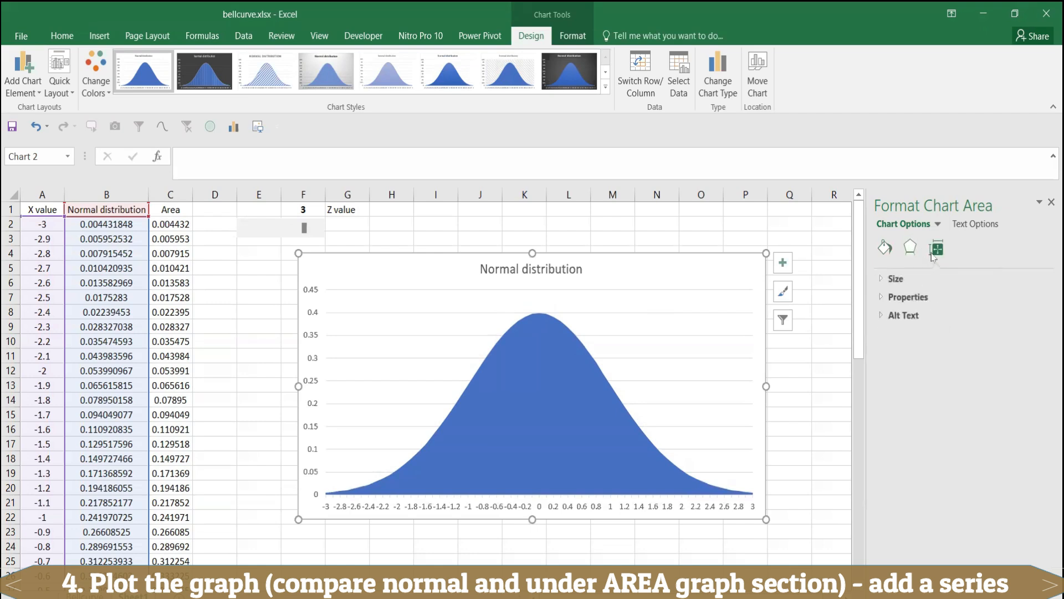
click(882, 298)
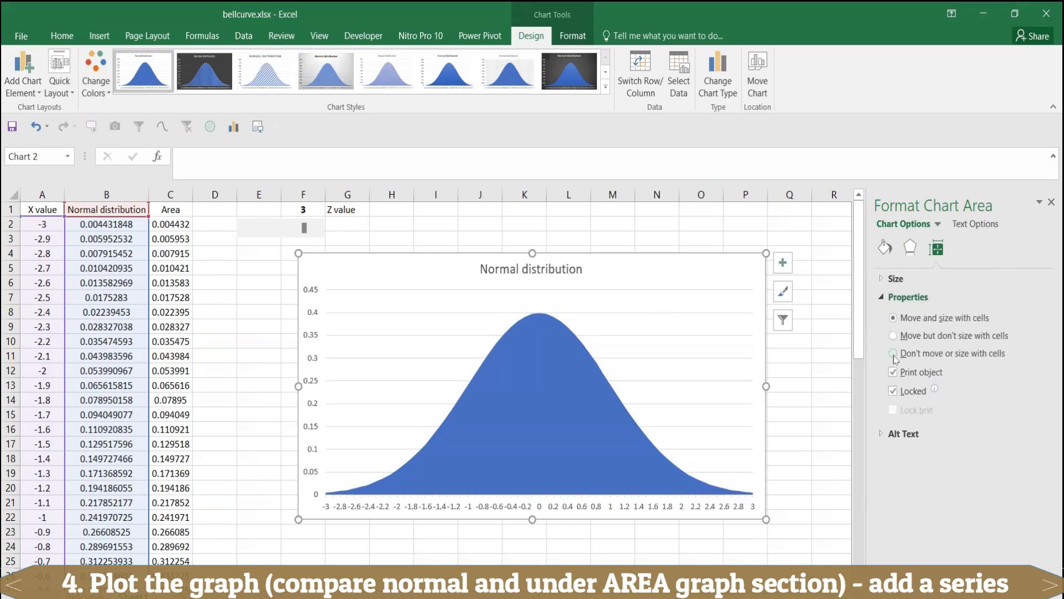
Enlarge the chart further and place it across columns F to Q, starting at about row 5.
drag(766, 519, 809, 563)
drag(795, 284, 770, 276)
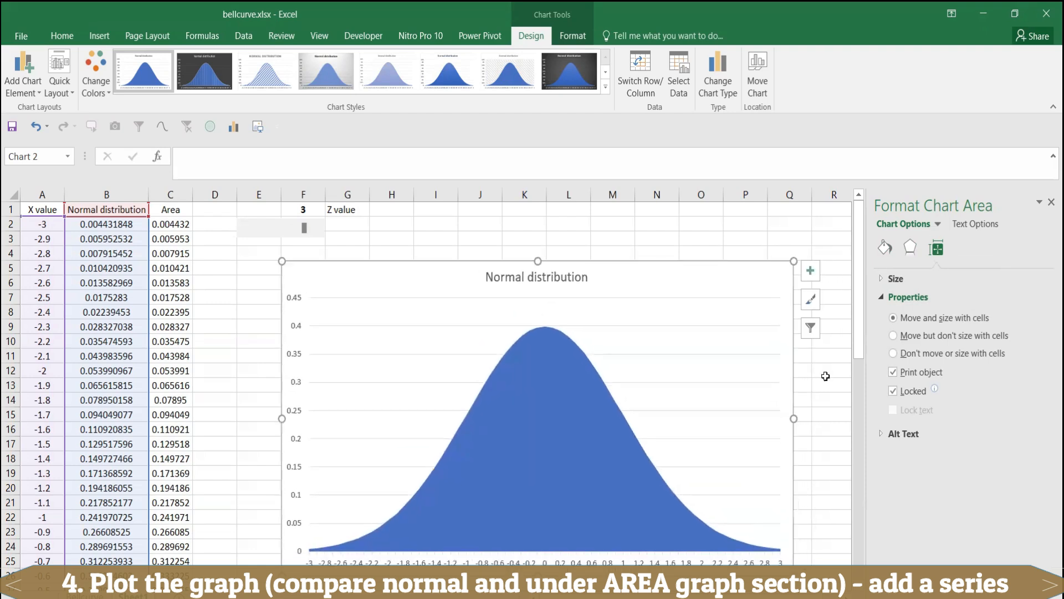
drag(794, 574, 808, 563)
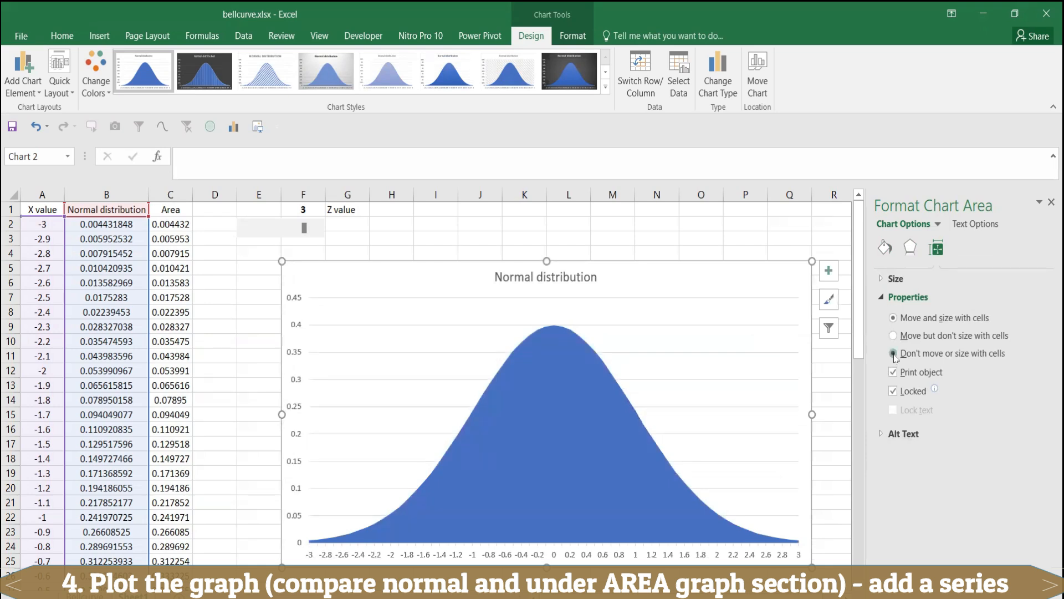
click(645, 226)
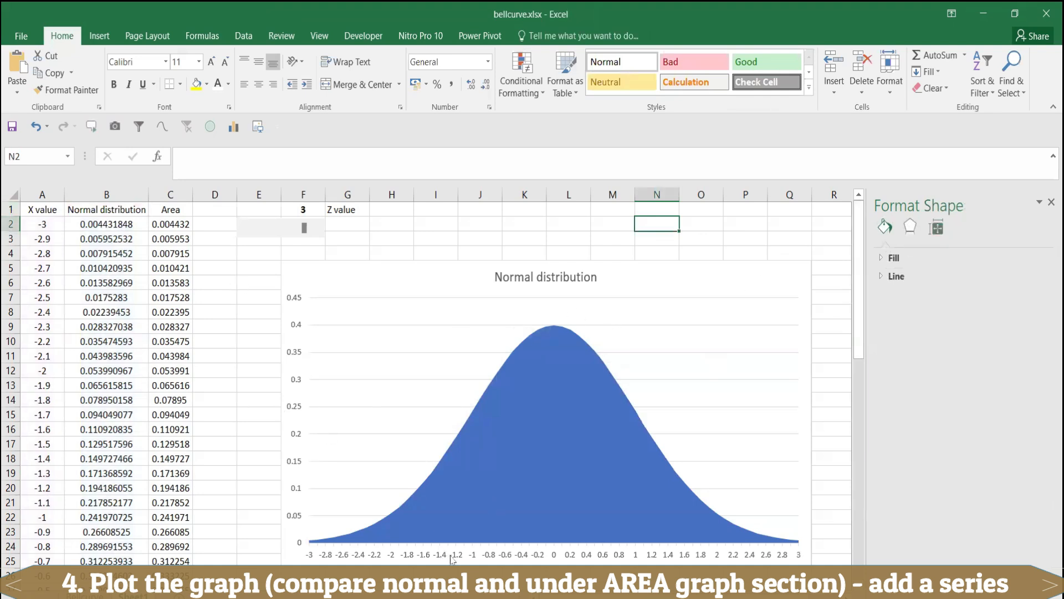
Try bold chart text and several preset chart styles, returning to the first style with a solid blue area on white.
click(295, 559)
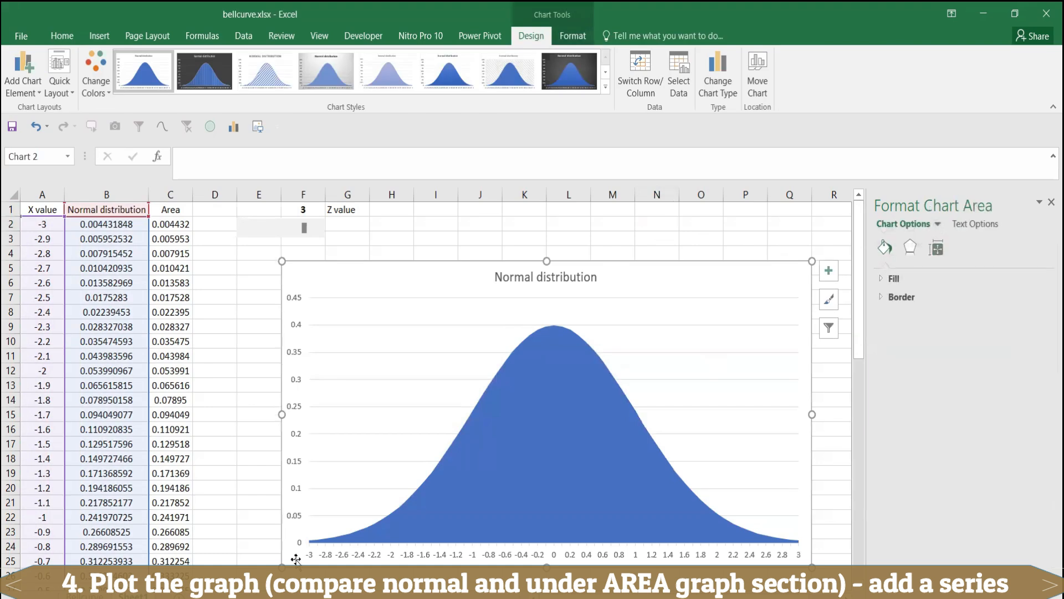
key(ctrl+b)
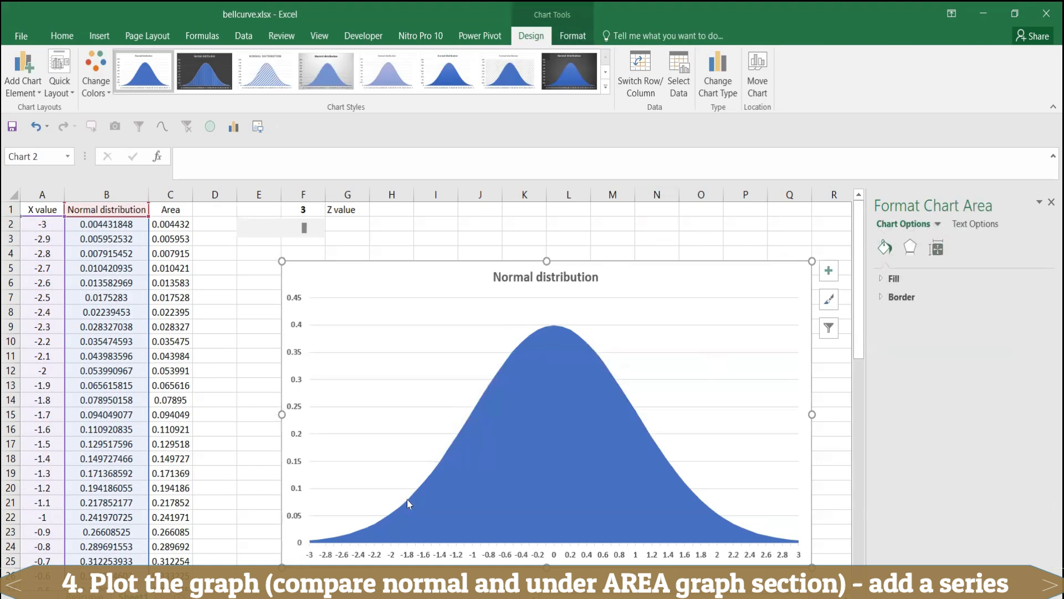
click(310, 78)
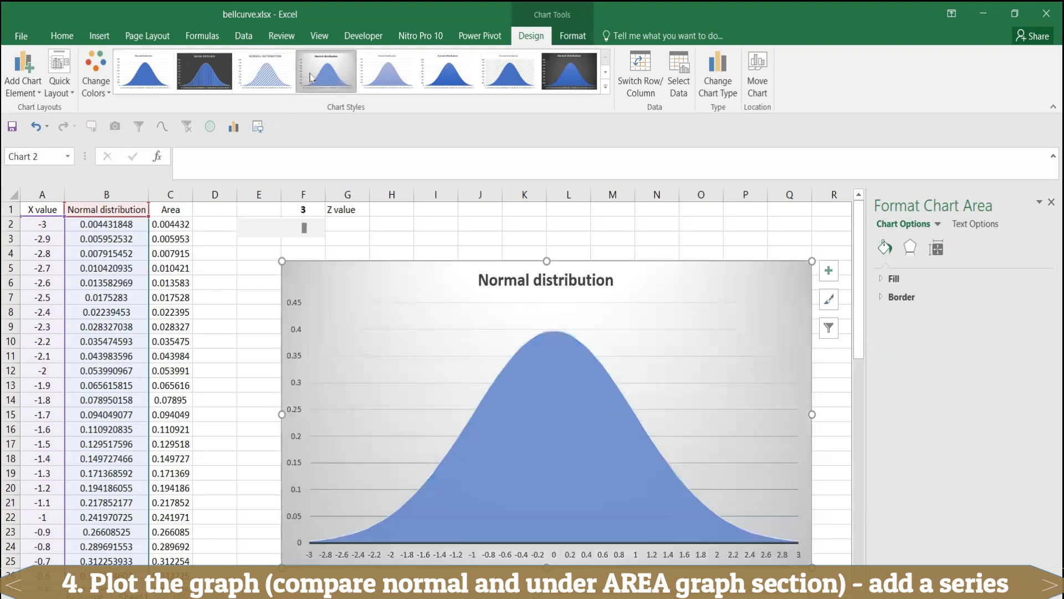
click(403, 78)
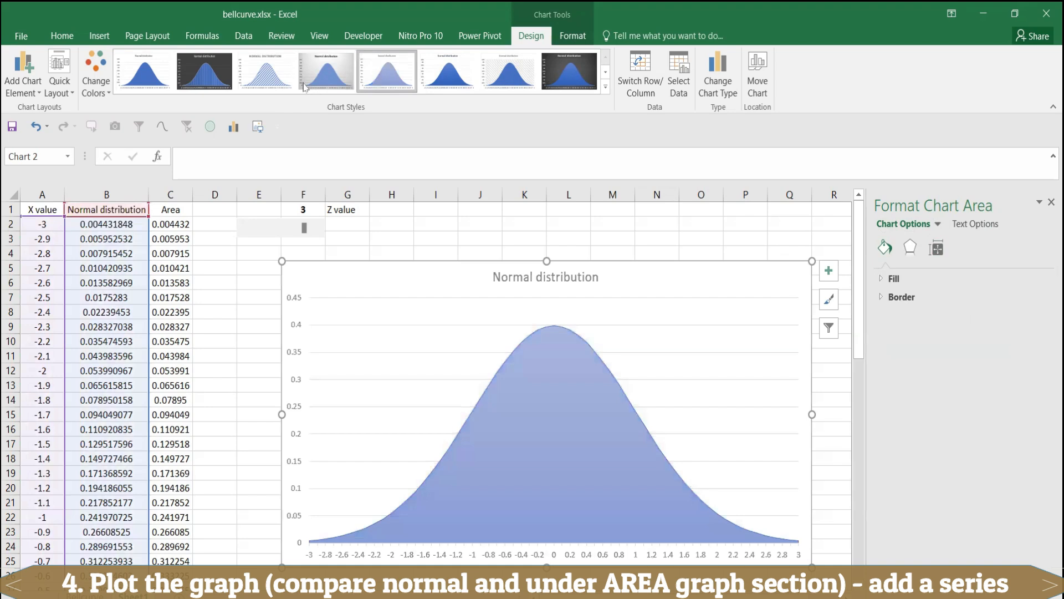
click(272, 83)
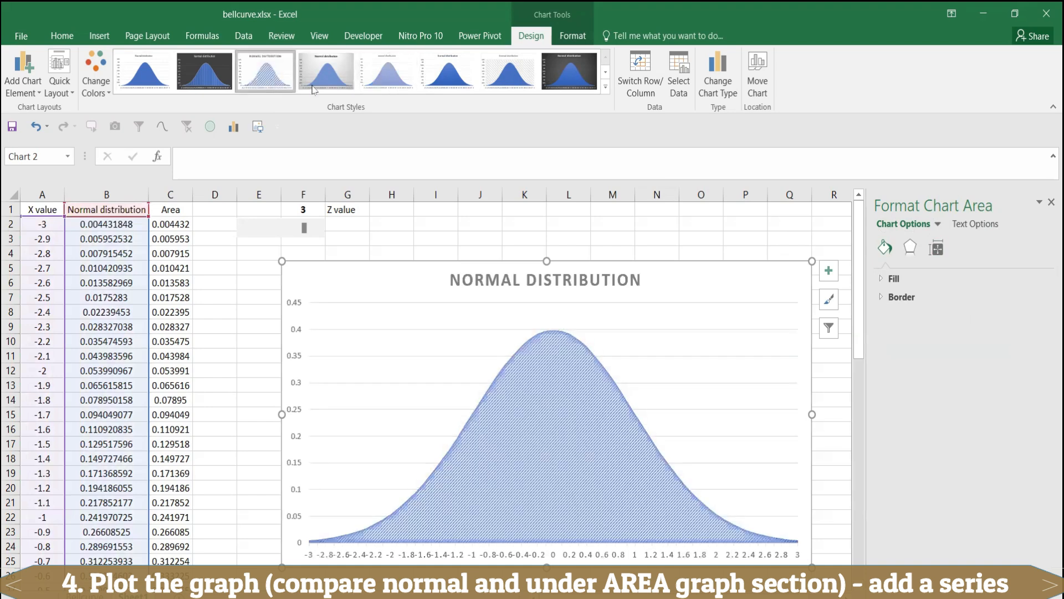
click(147, 82)
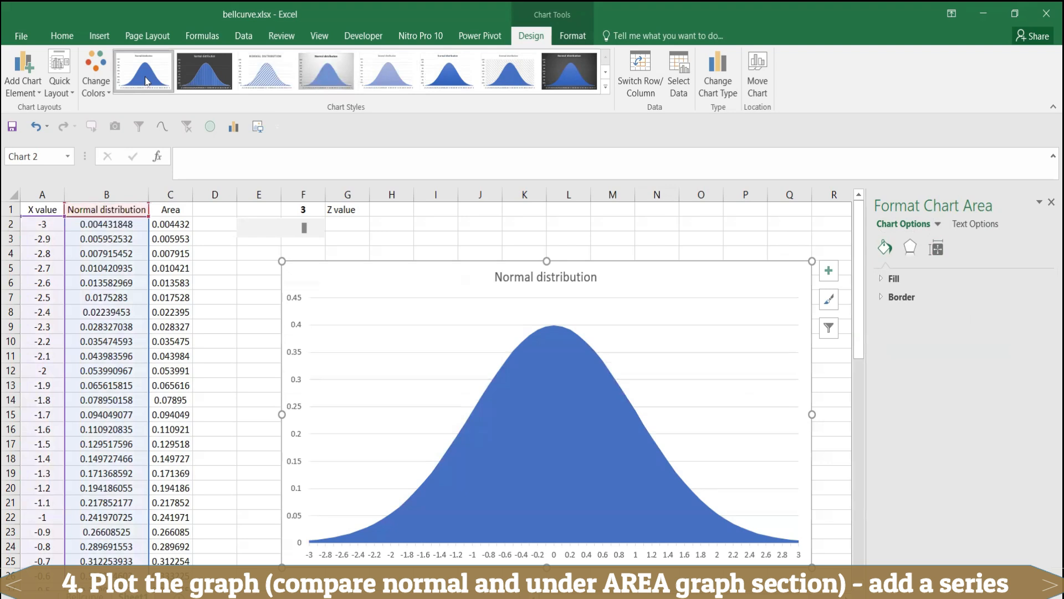
click(222, 79)
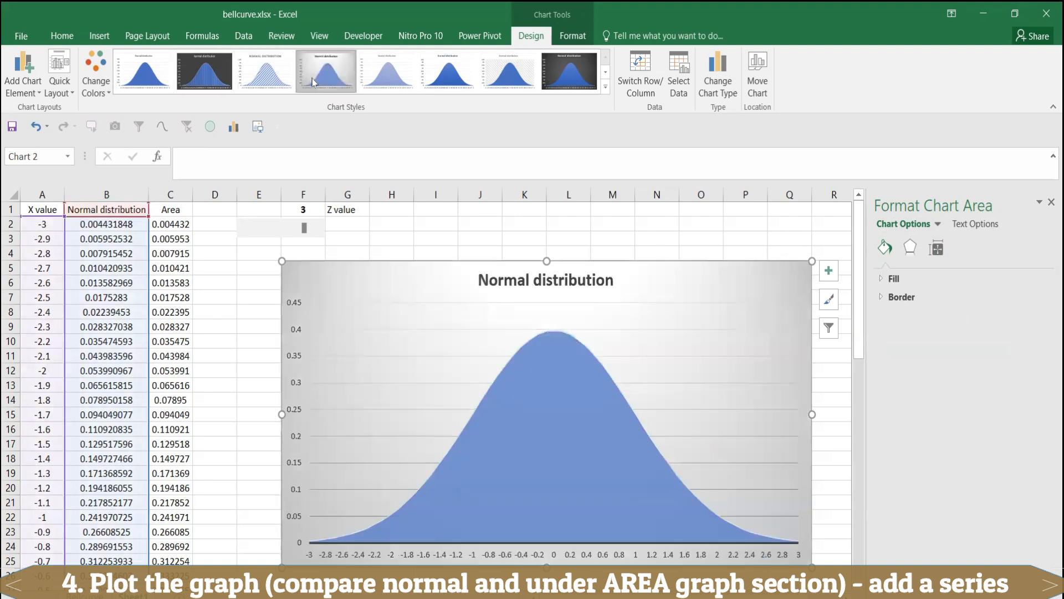
click(313, 82)
click(605, 86)
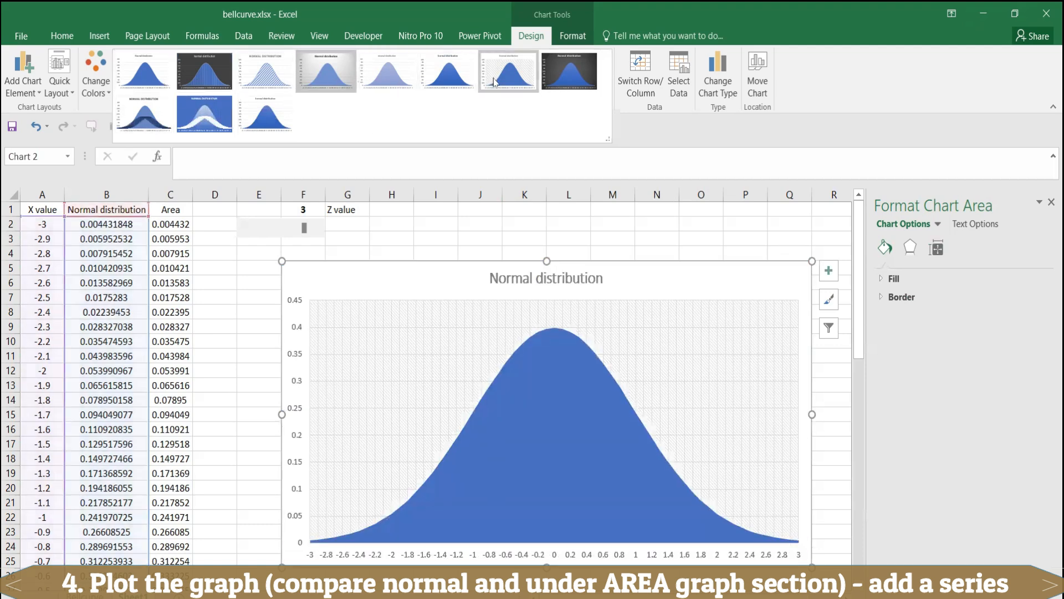
click(141, 83)
Make all the chart's text bold and open the chart's data source settings.
click(164, 428)
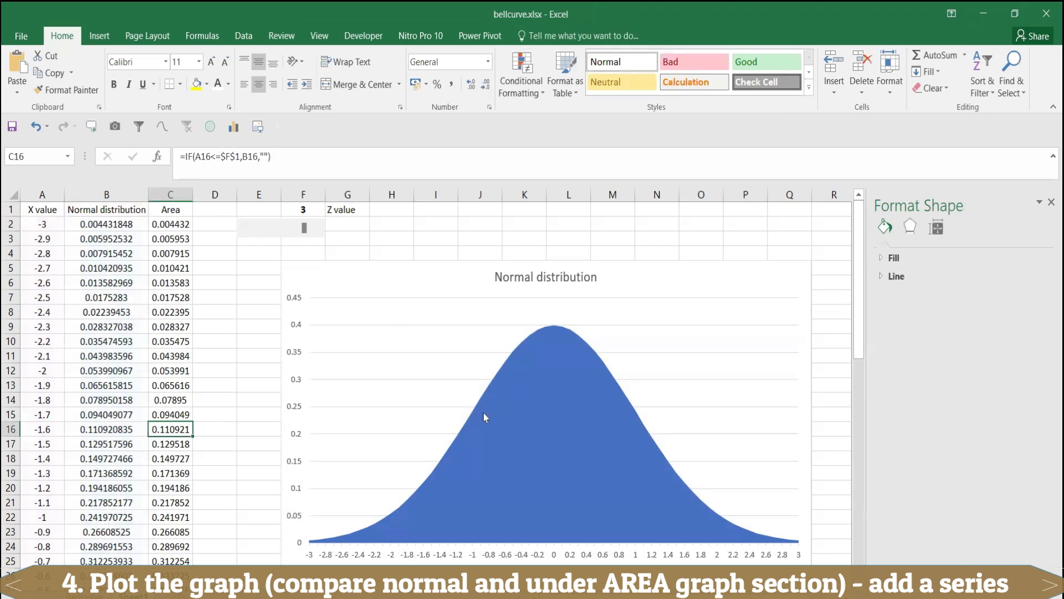
click(298, 557)
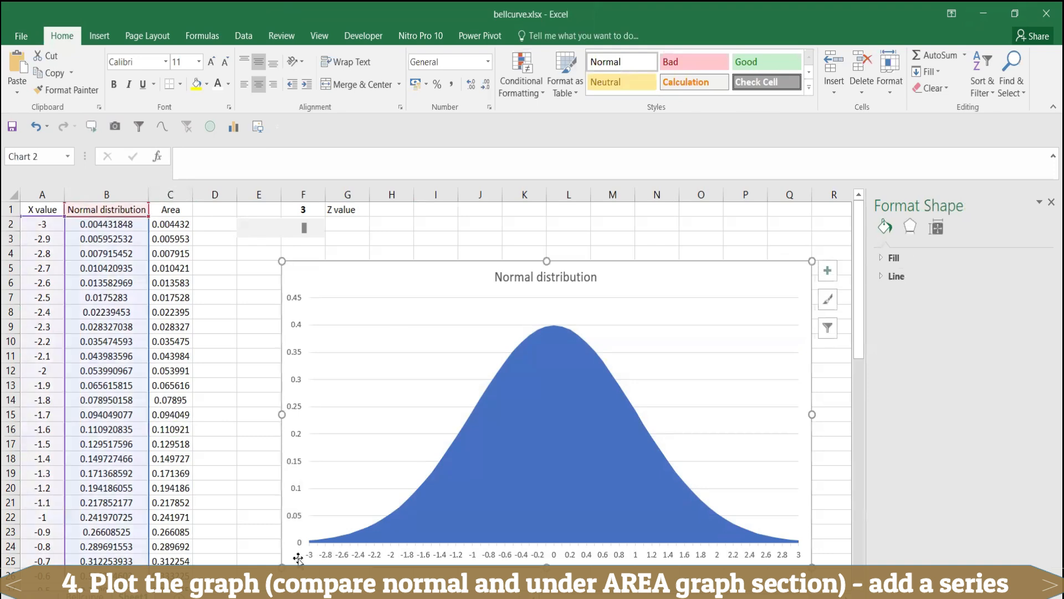
right_click(566, 411)
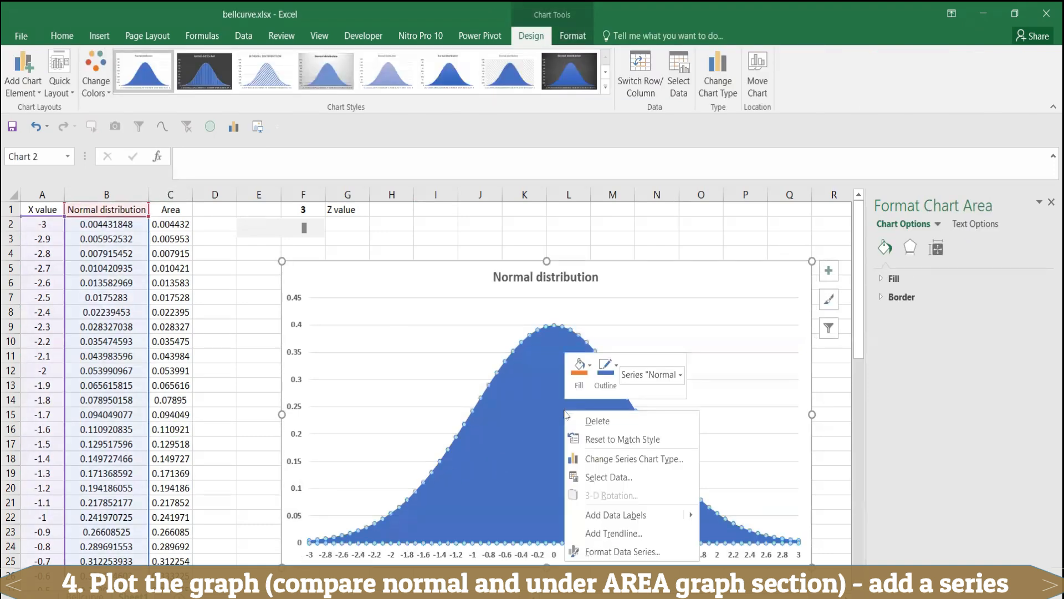
click(608, 477)
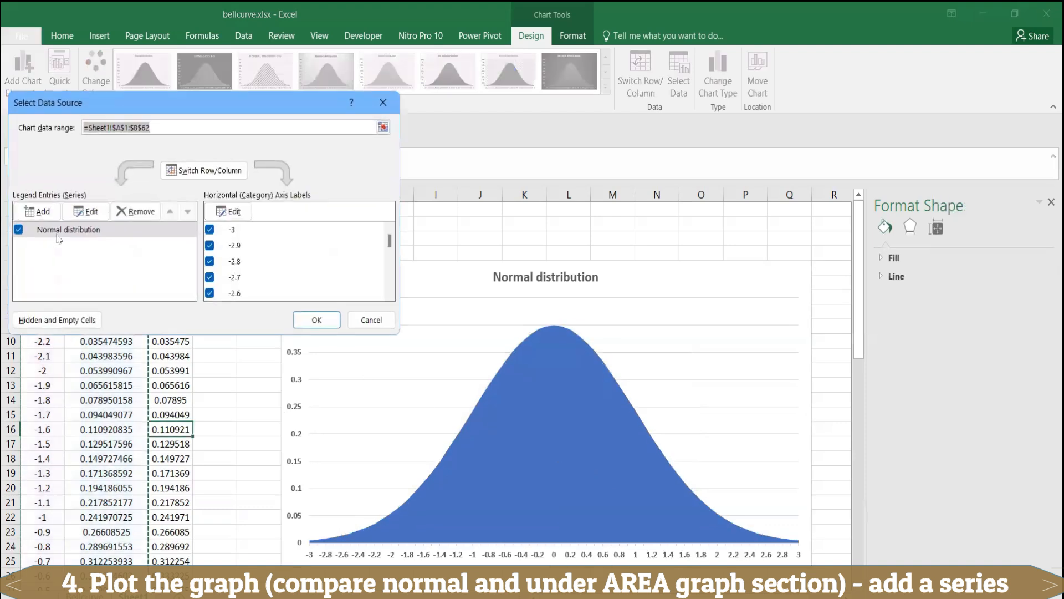
drag(175, 95, 425, 114)
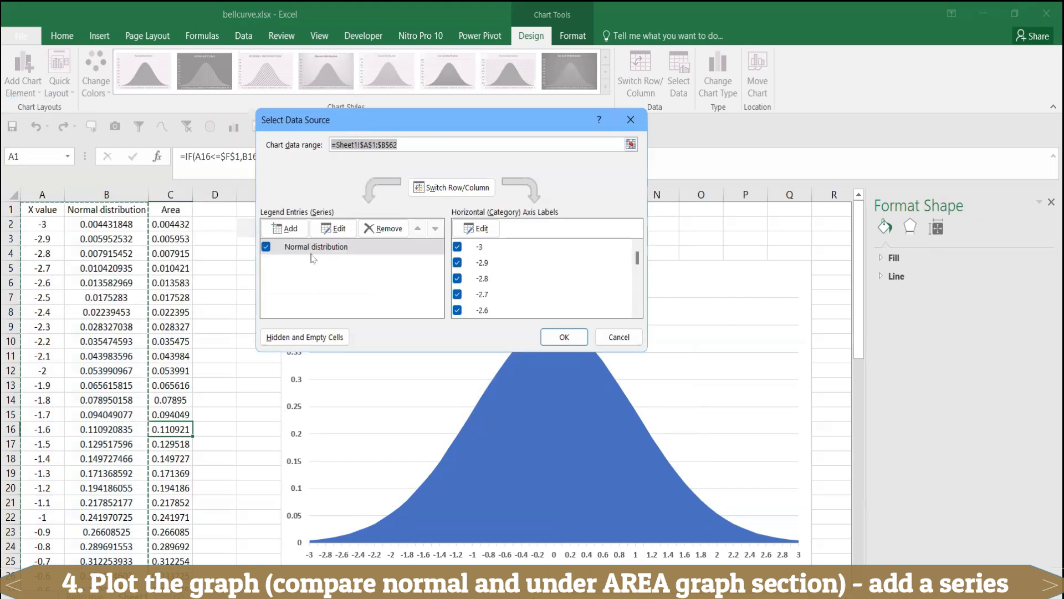
Add a second series to the chart, named from cell C1 (Area) with values from C2:C62.
click(289, 228)
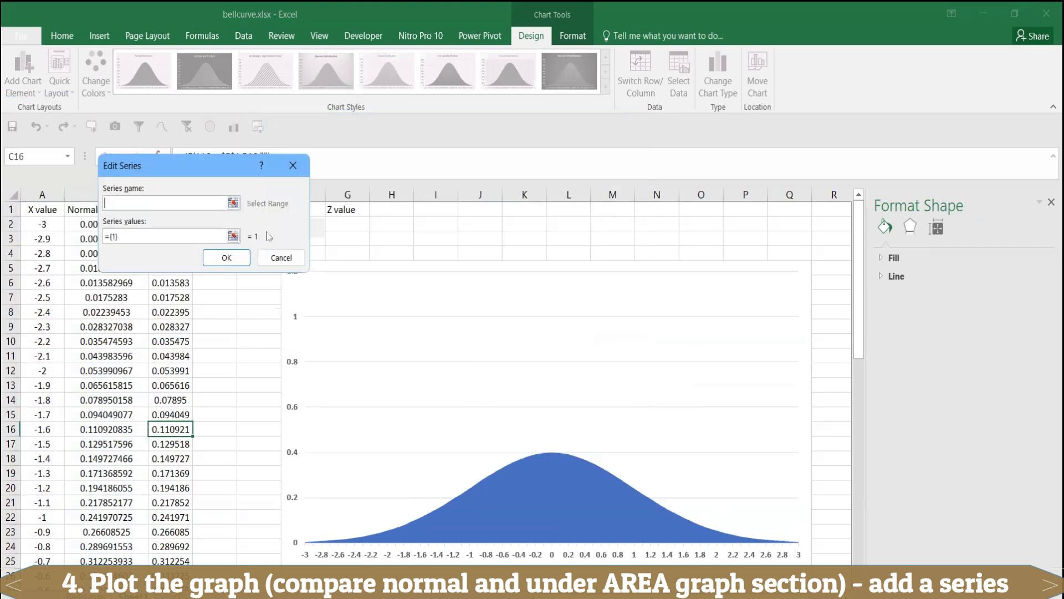
drag(215, 162, 469, 196)
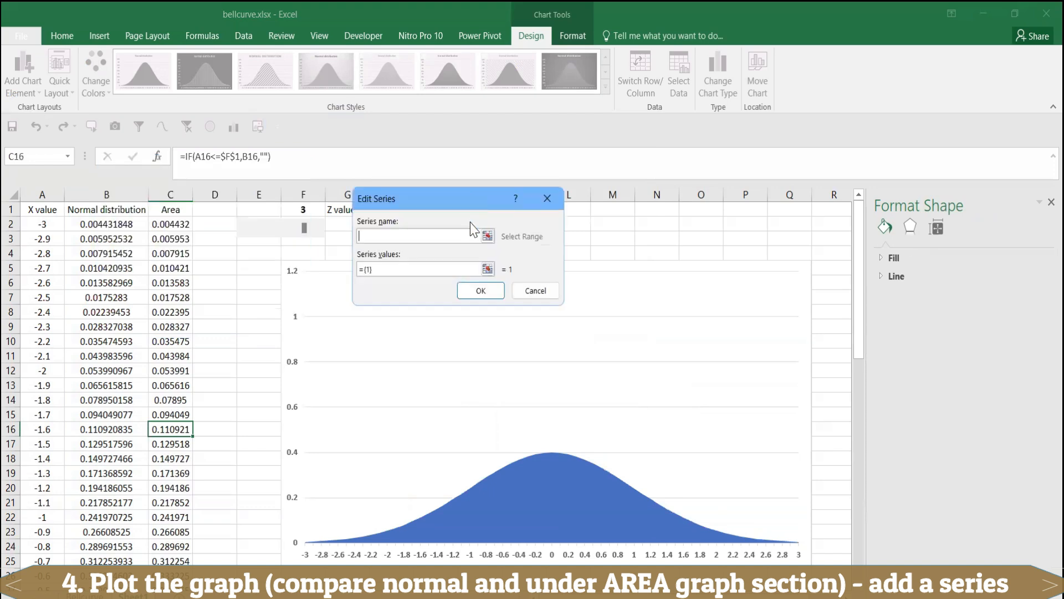
click(487, 237)
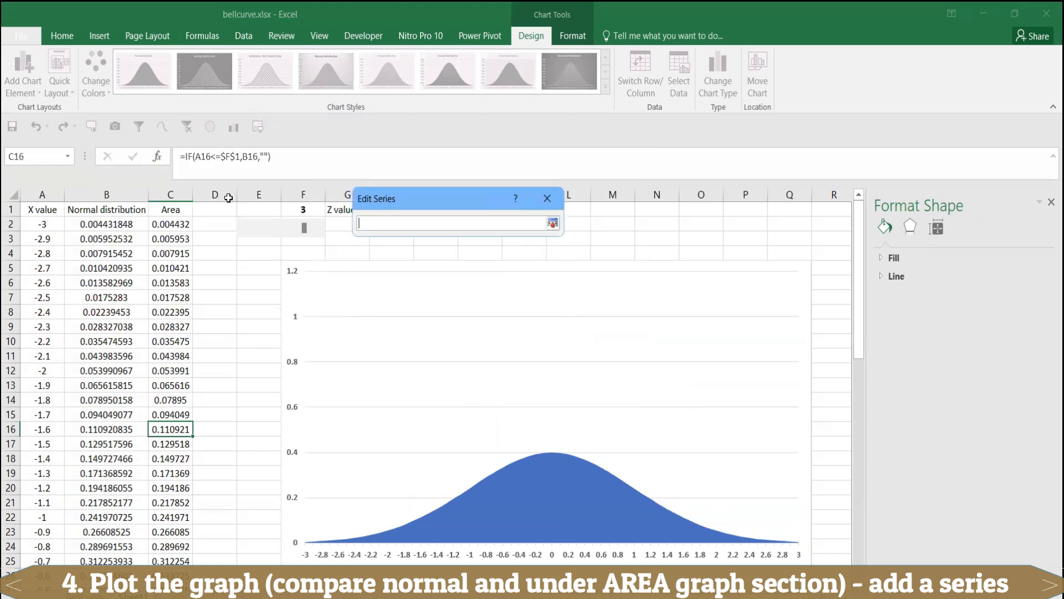
click(189, 210)
click(402, 270)
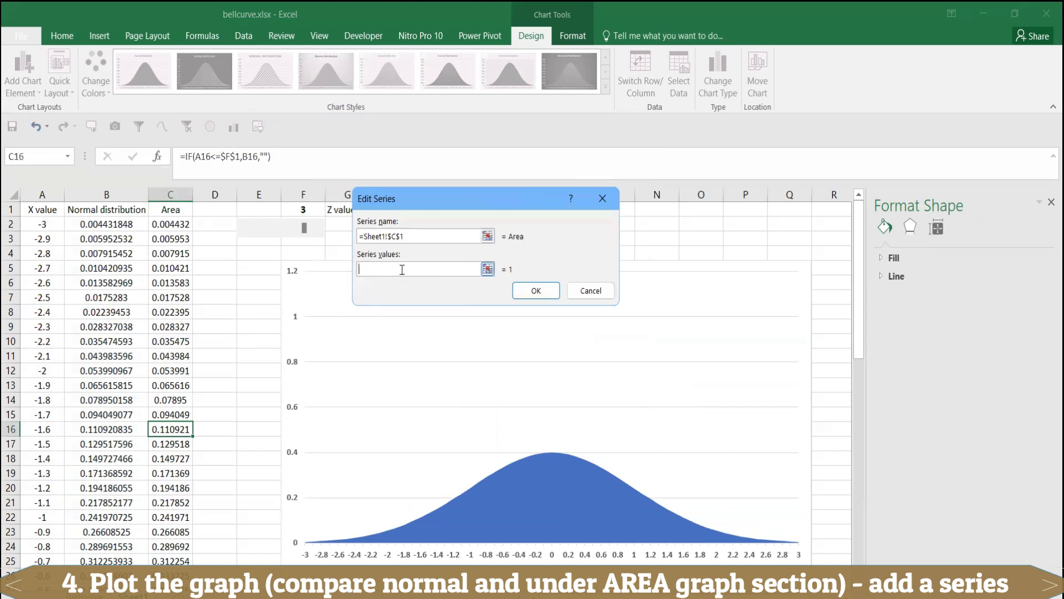
click(177, 225)
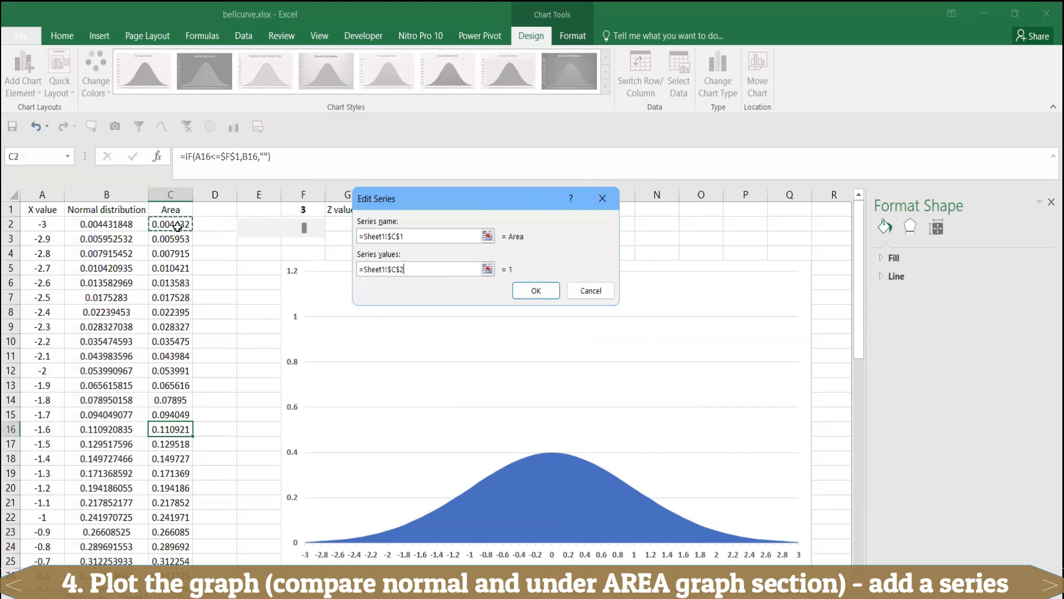
key(ctrl+shift+Down)
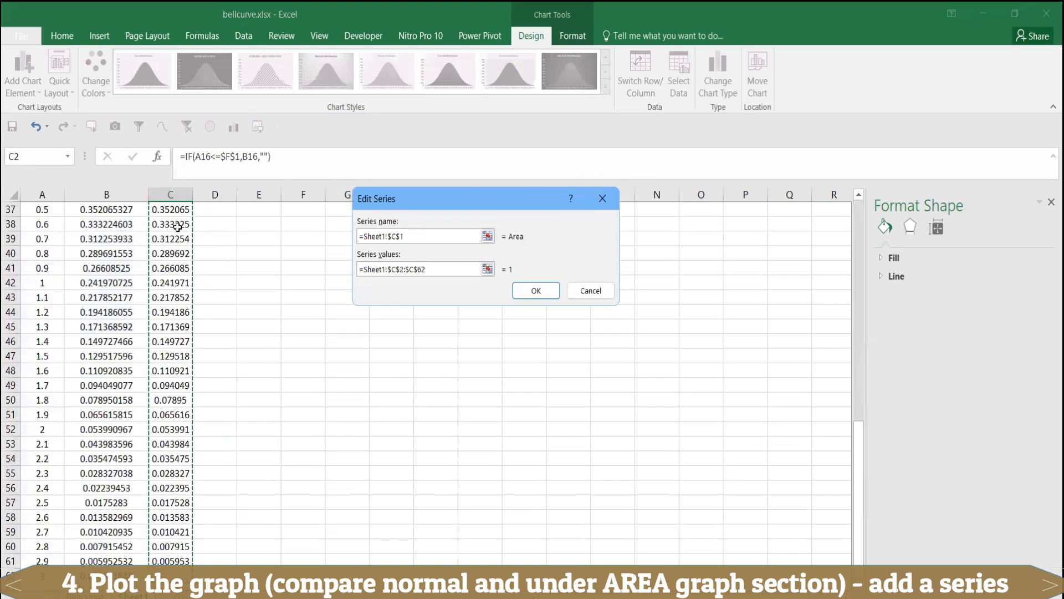
key(Return)
click(568, 336)
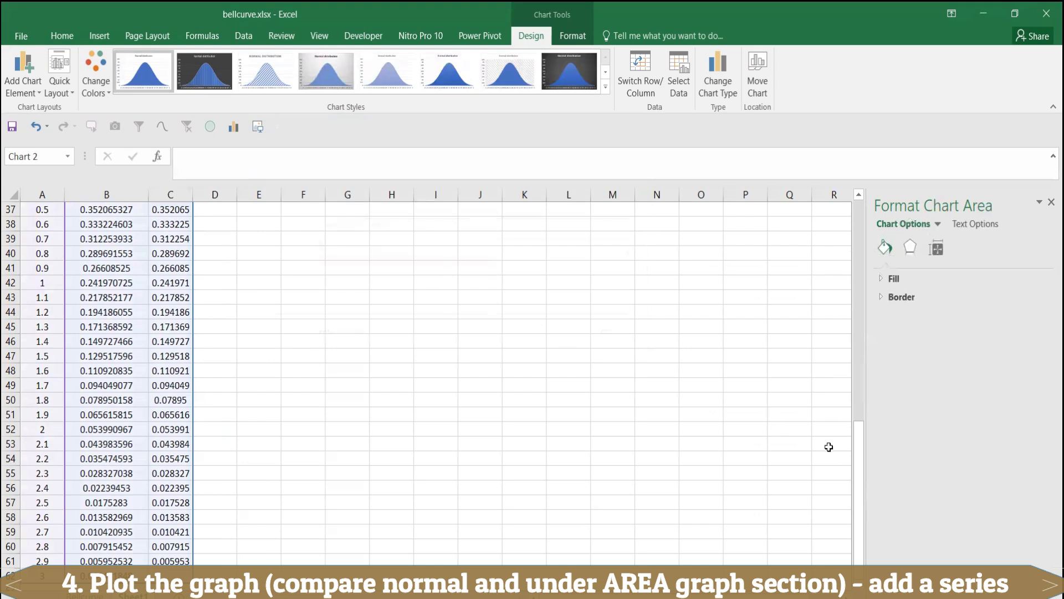
Lower the Z value to -0.8 using the sheet's scroll bar control.
drag(859, 469, 829, 233)
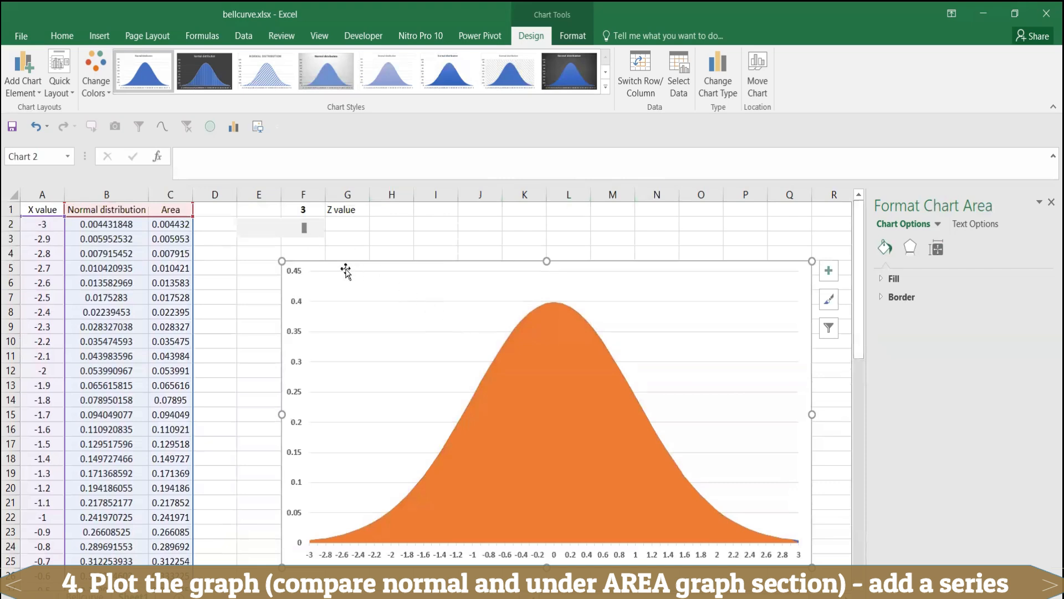
drag(303, 236, 274, 234)
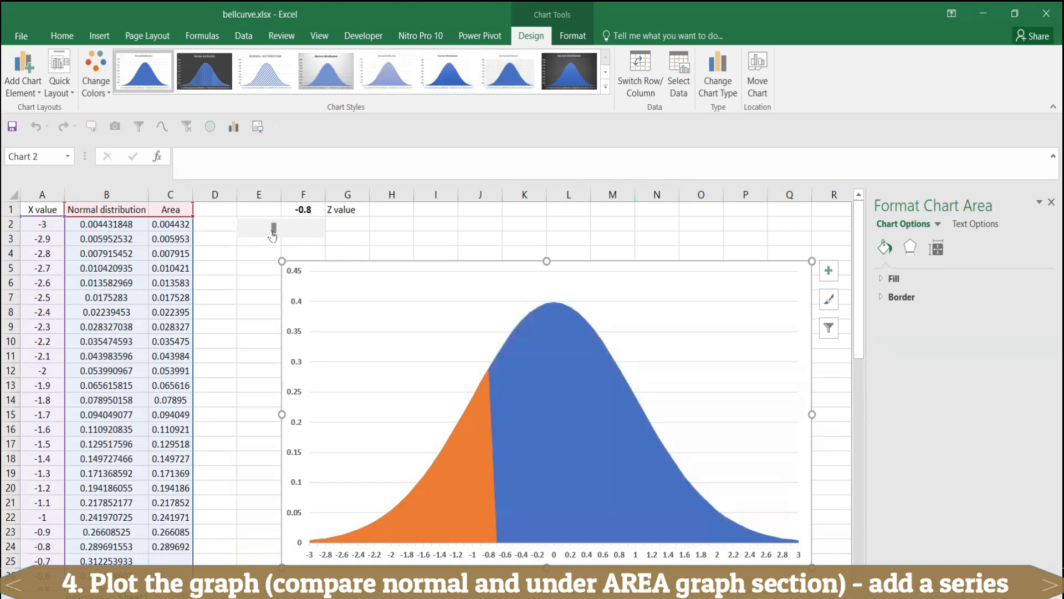
click(313, 207)
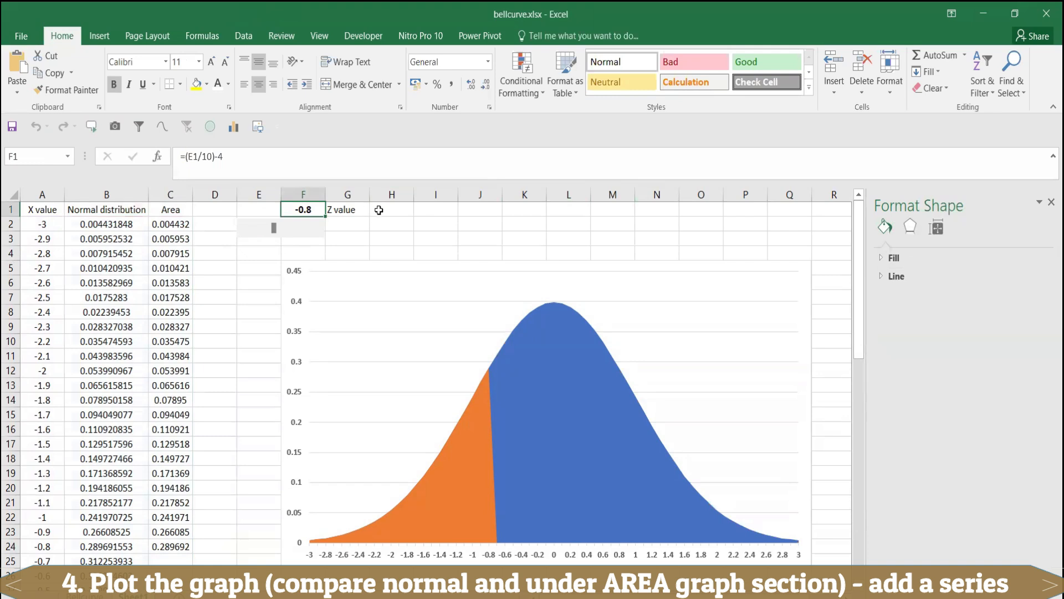
Enter the formula =NORM.S.DIST(F1,TRUE) in cell H1 to compute the cumulative area for the Z value.
click(379, 211)
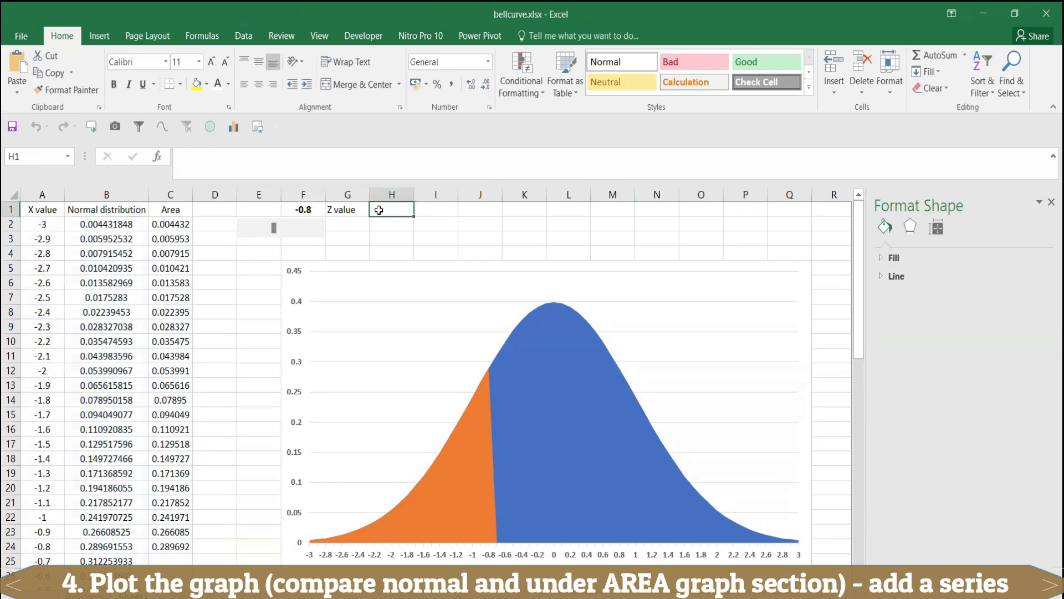
text(=)
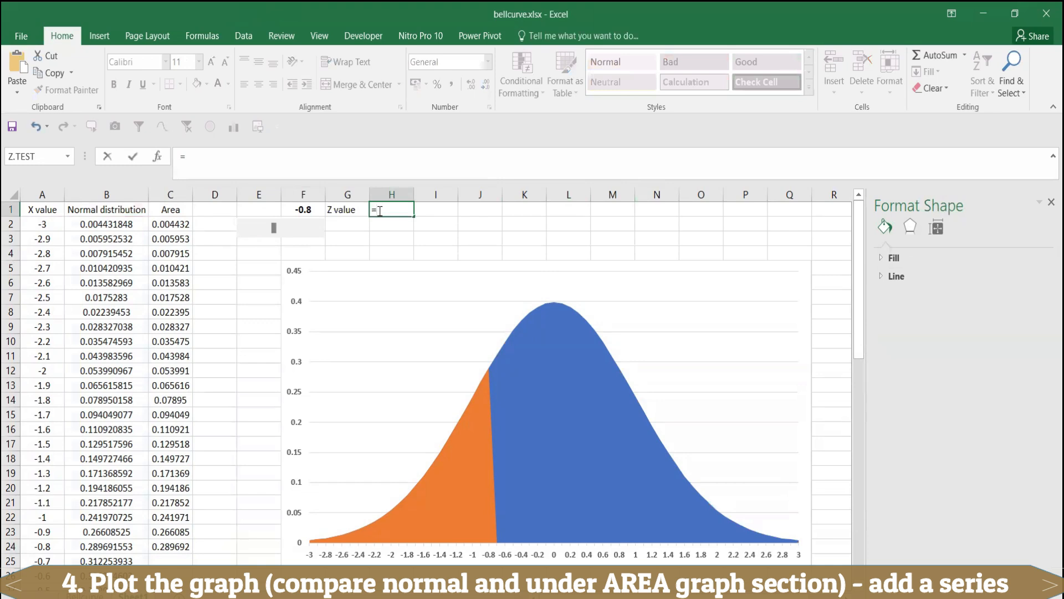
text(no)
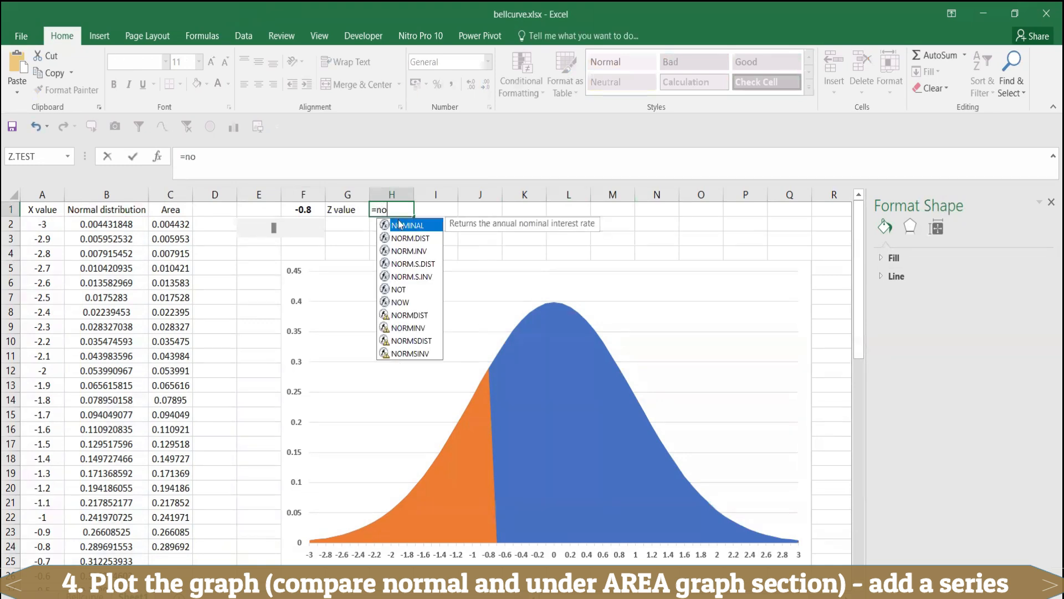
click(422, 238)
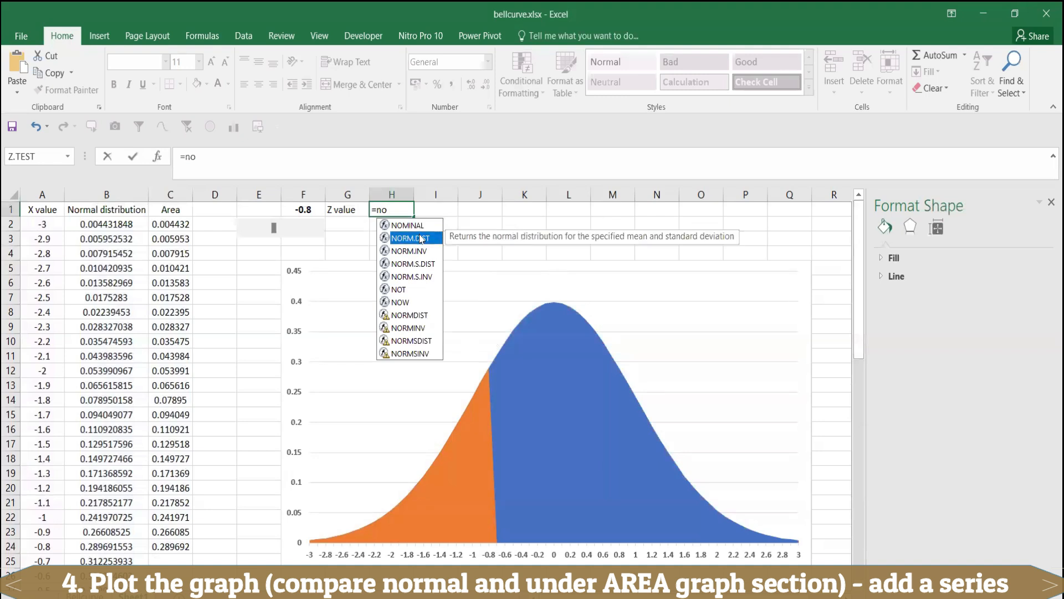
click(419, 266)
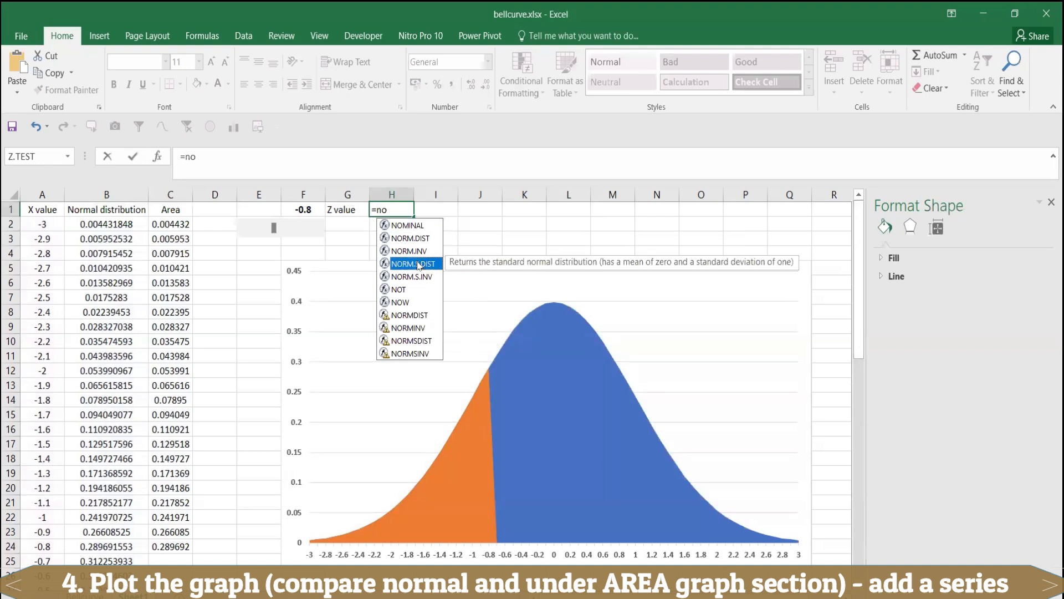
double_click(417, 264)
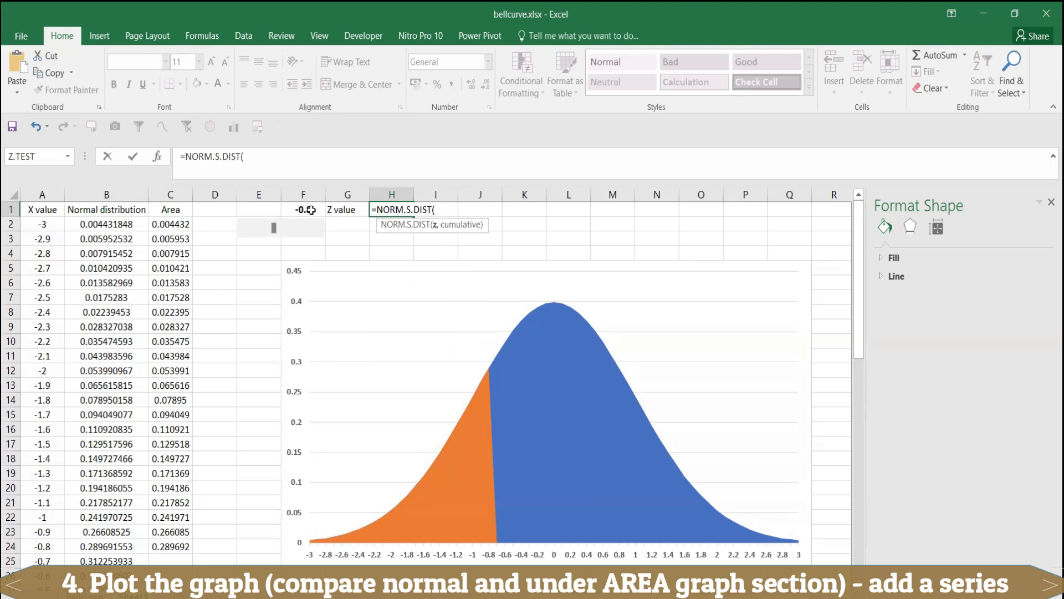
click(308, 209)
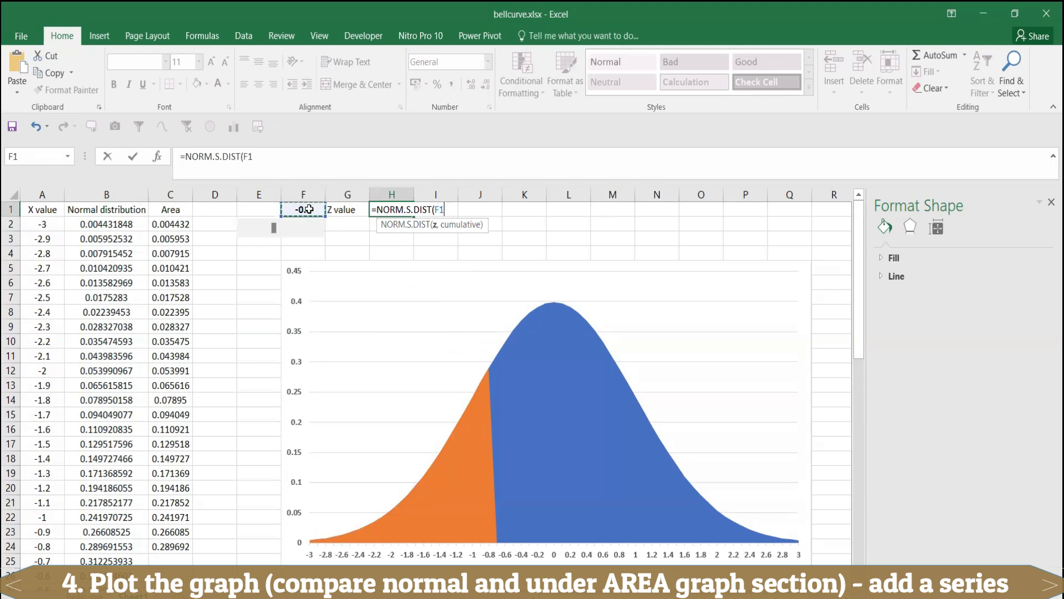
text(,)
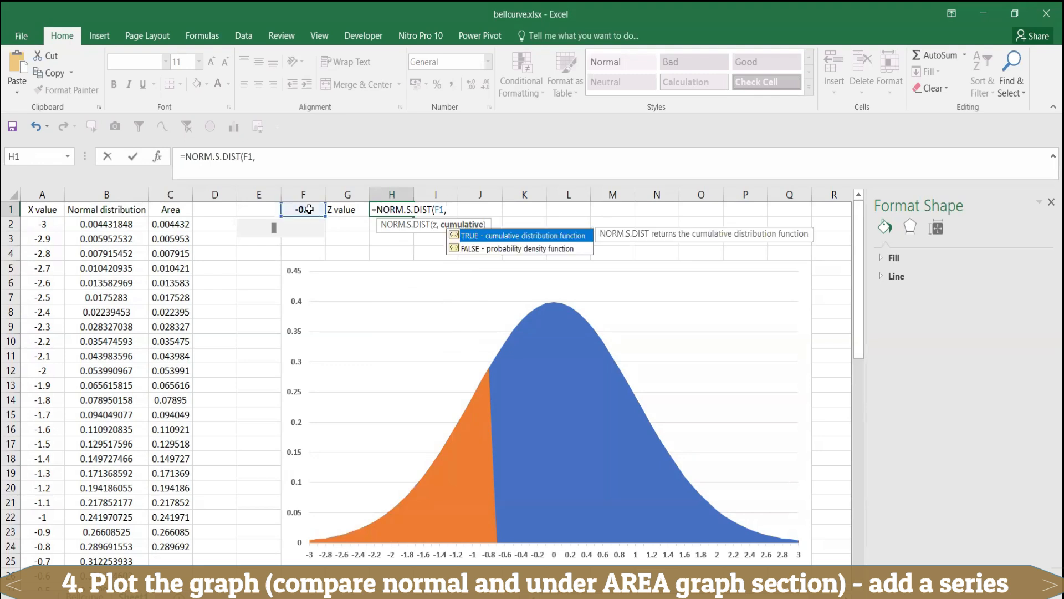
double_click(503, 237)
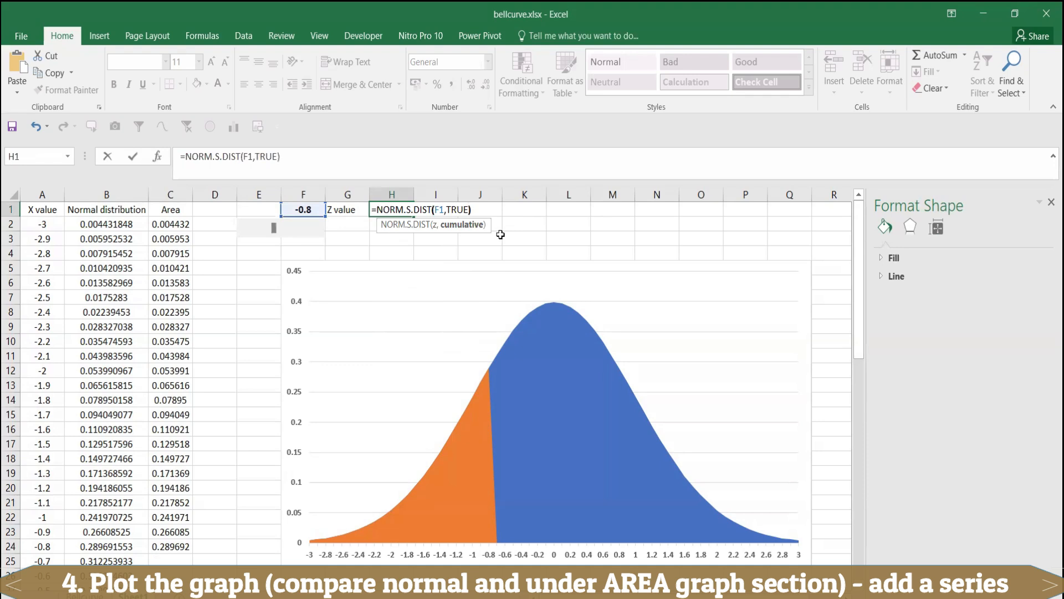
key(Return)
Format H1 as a percentage with an orange fill, centred horizontally and vertically, in bold.
click(384, 213)
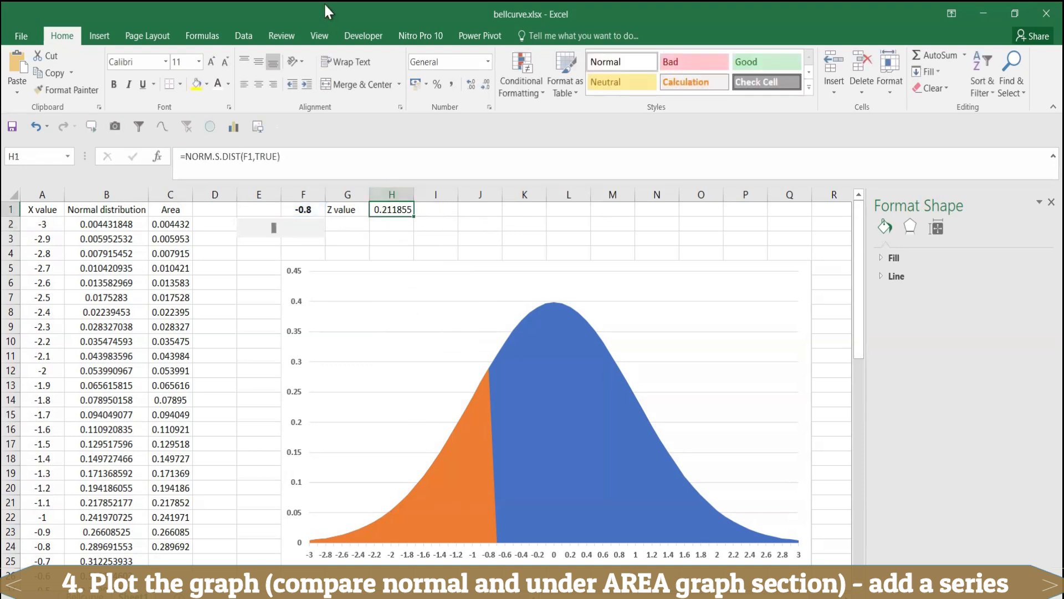
click(437, 85)
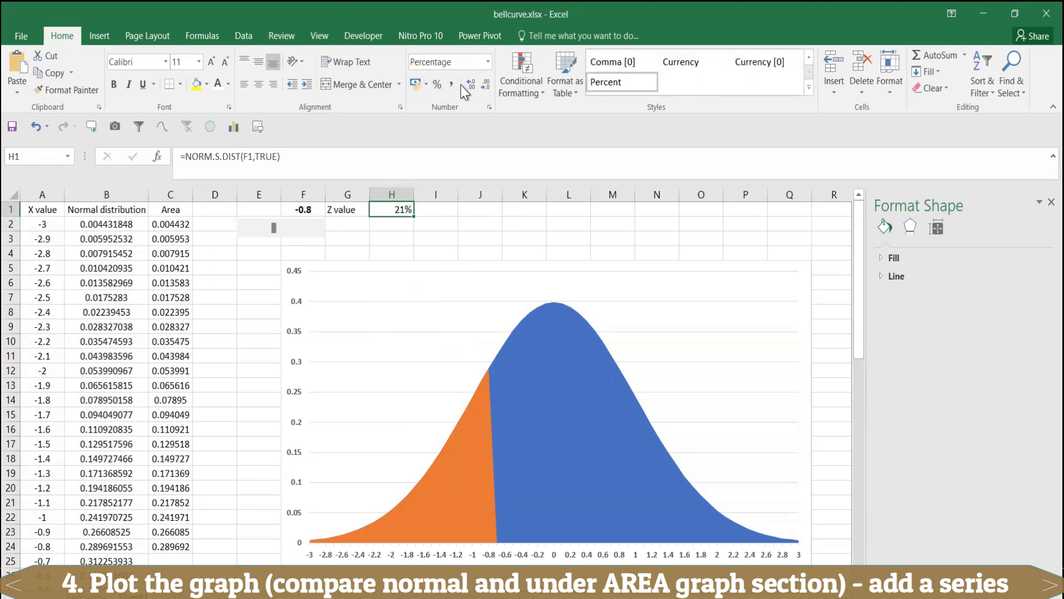
click(205, 84)
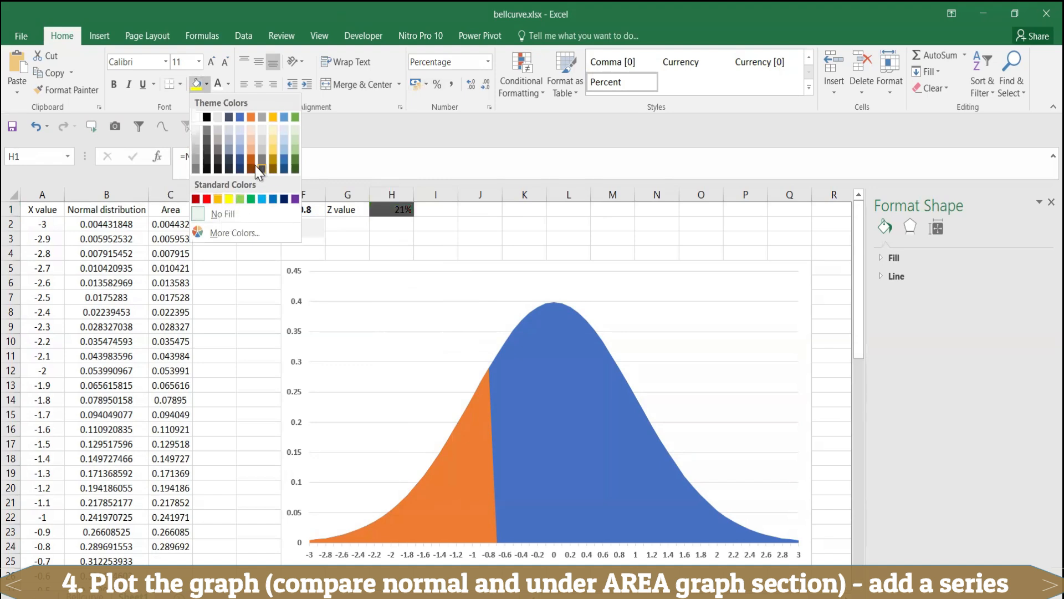
click(249, 118)
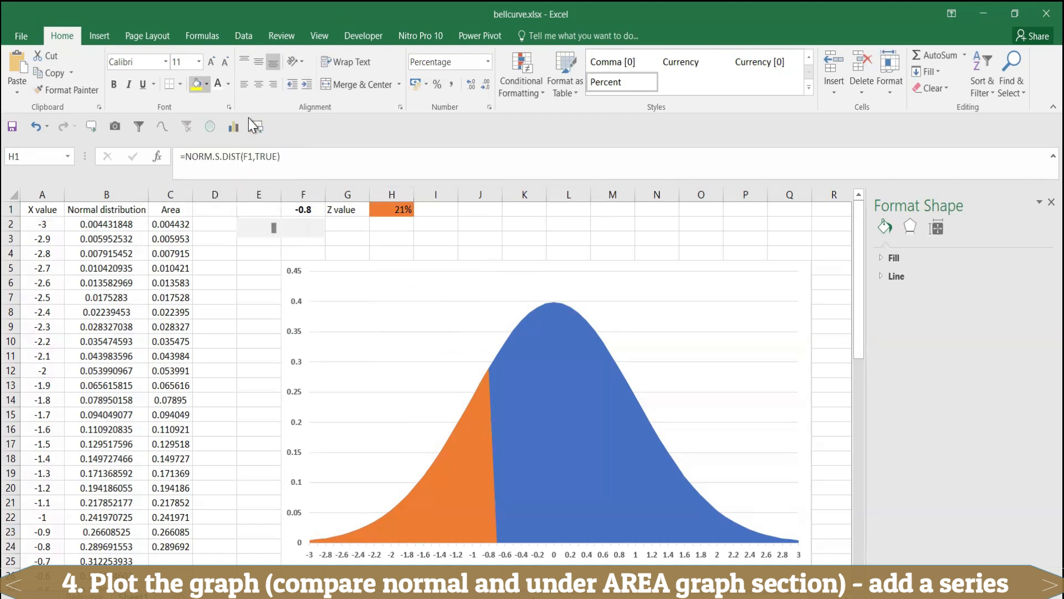
click(258, 85)
click(257, 63)
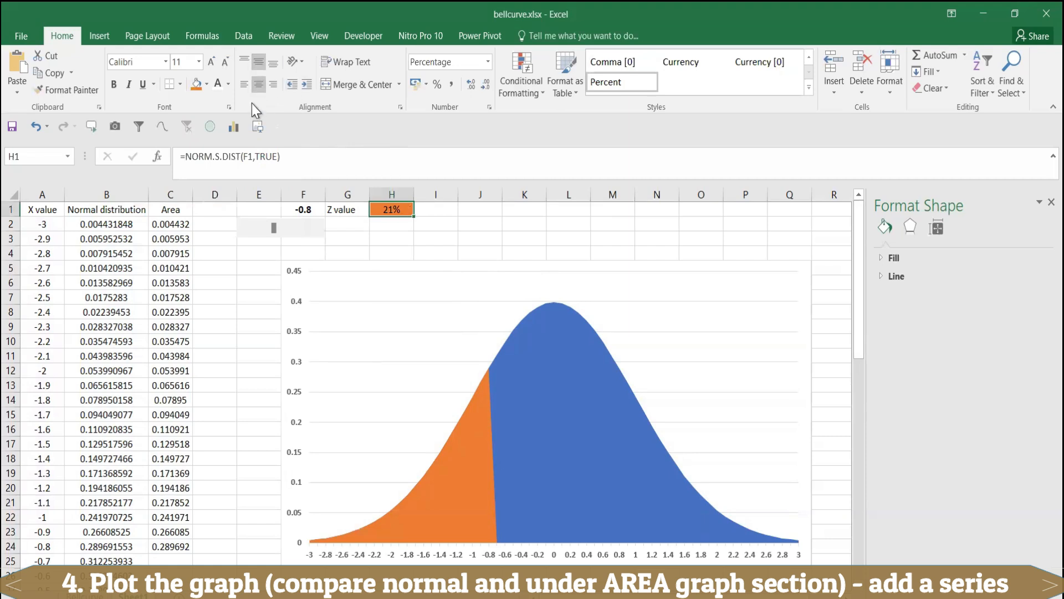
click(114, 88)
Raise the Z value one increment at a time to 0 with the sheet's scroll bar control.
click(315, 238)
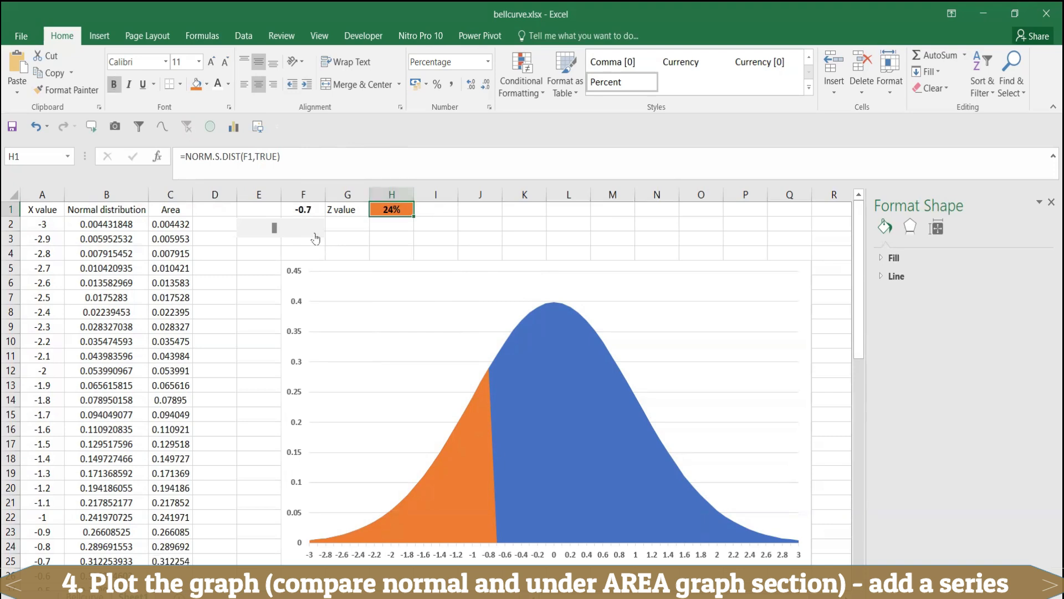
click(316, 238)
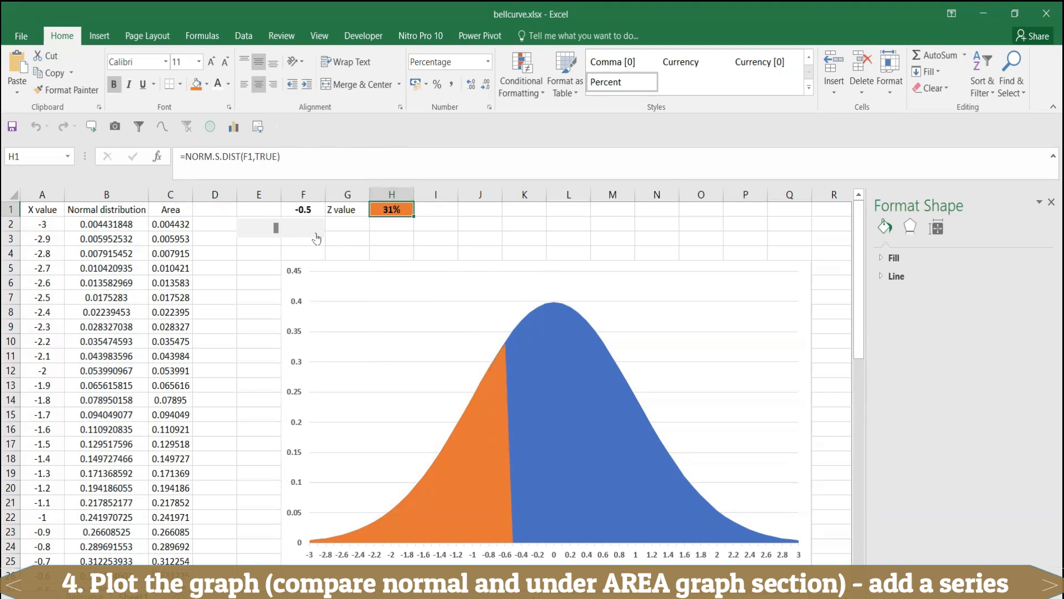
click(316, 239)
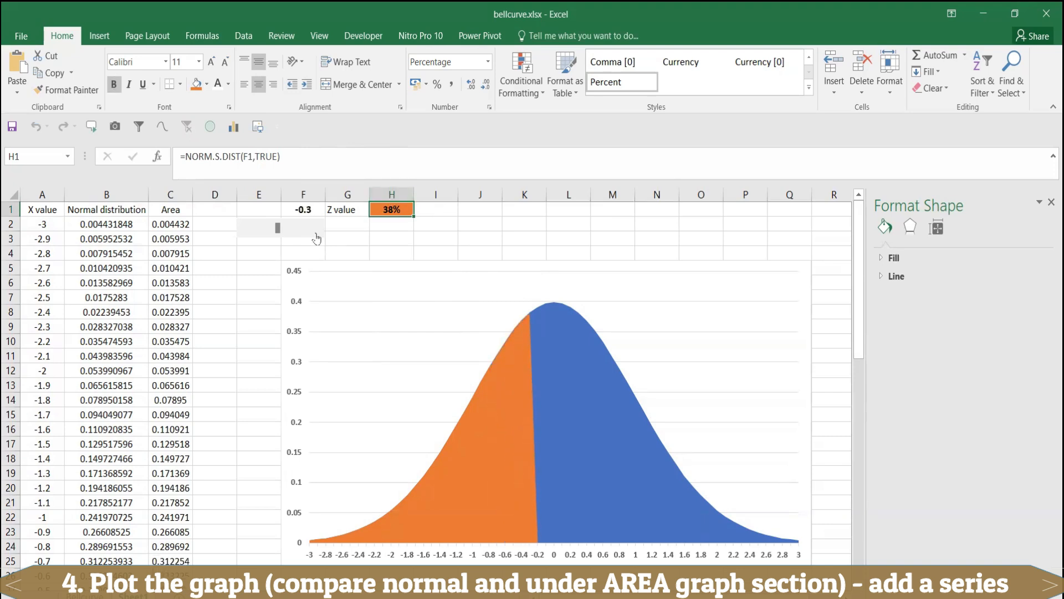
click(316, 238)
click(316, 238)
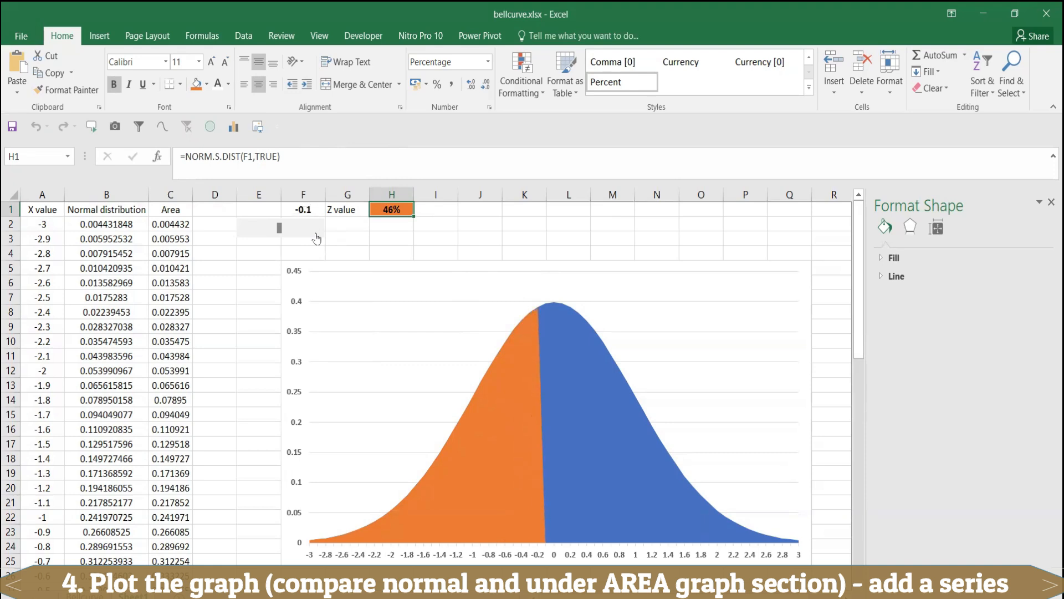
click(316, 238)
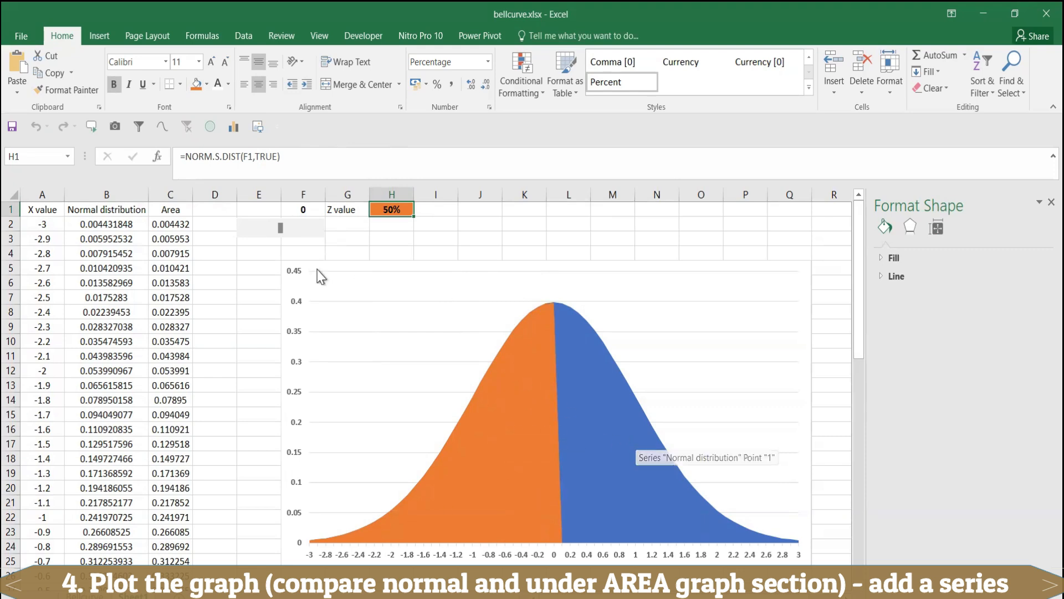
Keep raising the Z value with the scroll bar control, through 1 and 1.6 up to 2.7 and beyond.
click(314, 232)
click(314, 232)
click(314, 232)
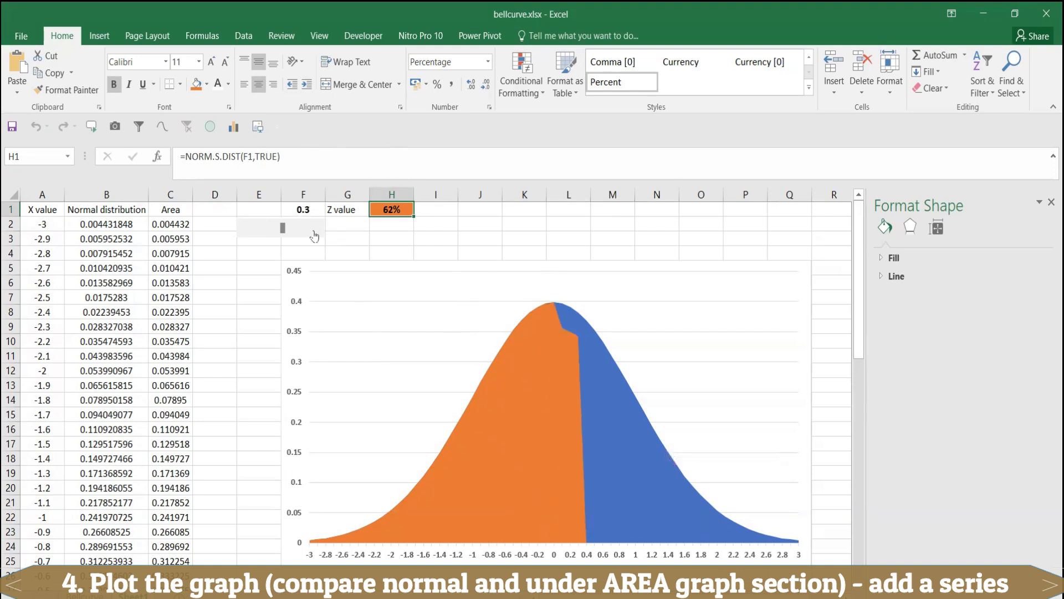
click(313, 235)
click(313, 236)
click(314, 235)
click(314, 236)
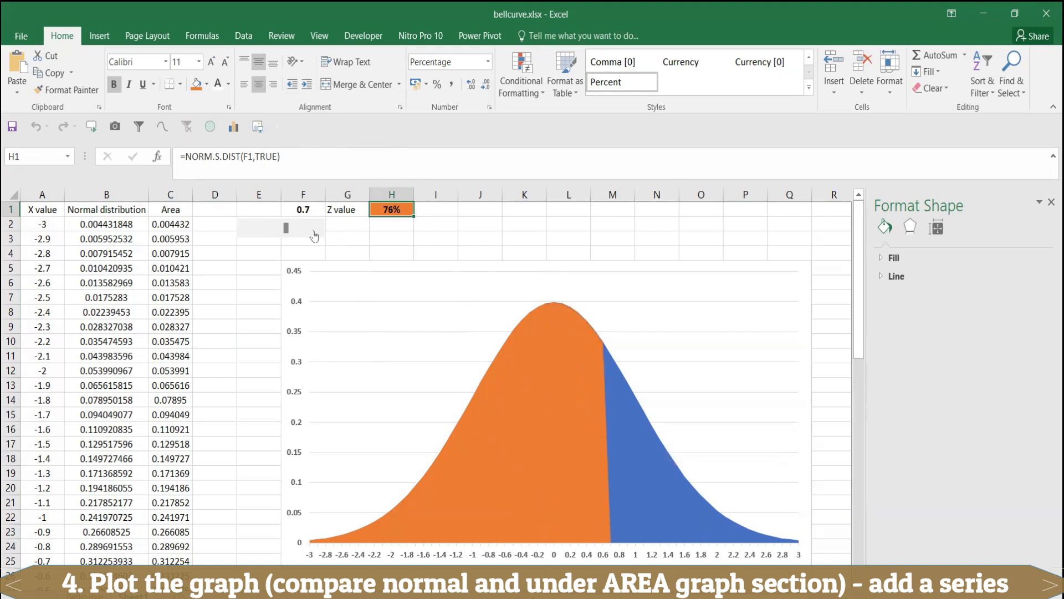
click(314, 236)
click(314, 235)
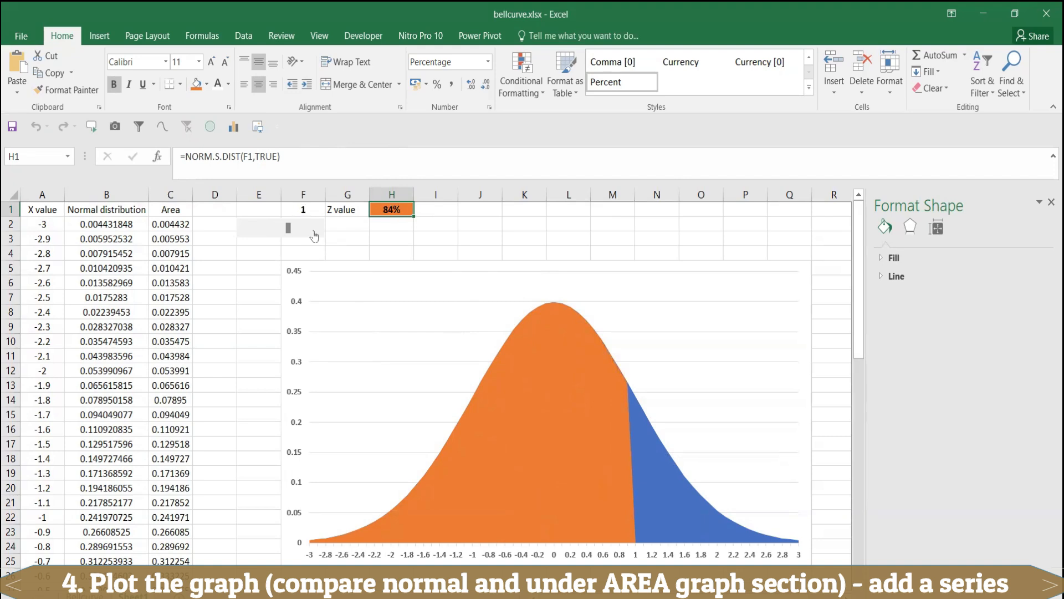
click(314, 235)
click(314, 235)
click(314, 235)
click(314, 235)
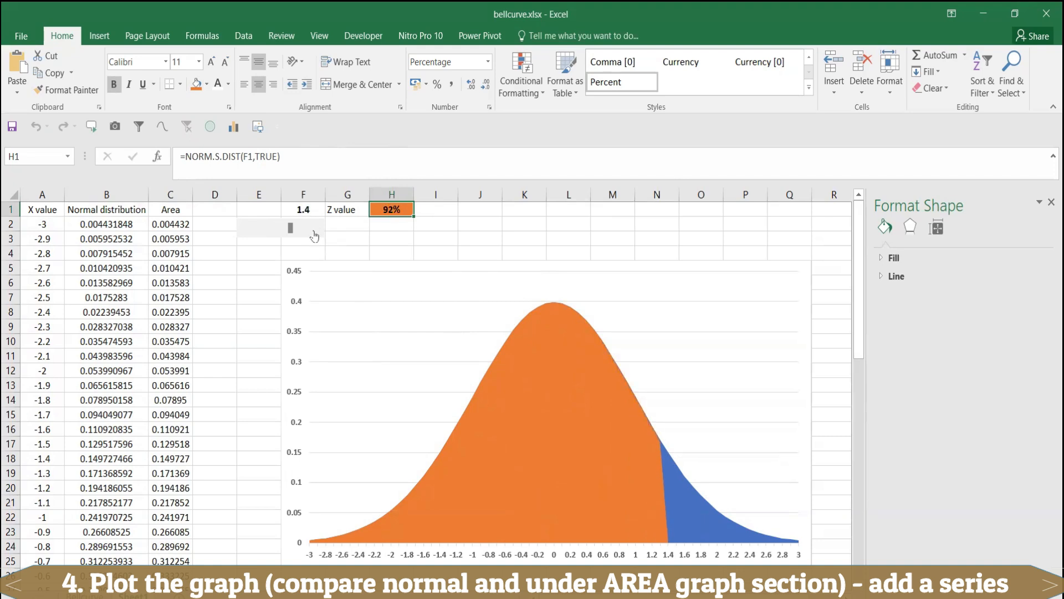
click(313, 235)
click(313, 235)
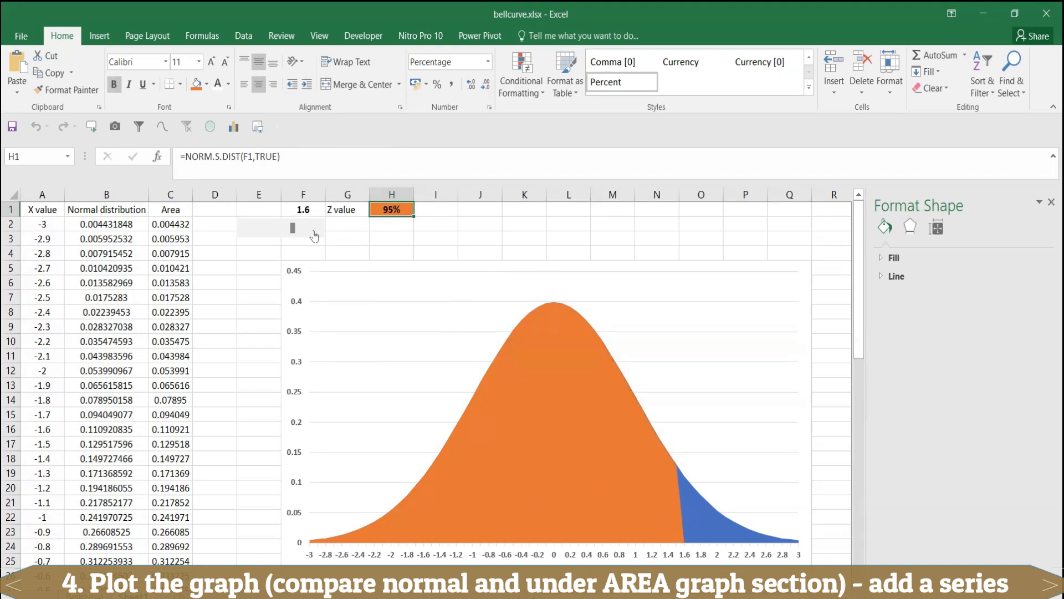
drag(314, 235, 314, 236)
click(314, 235)
click(314, 235)
click(314, 235)
click(314, 235)
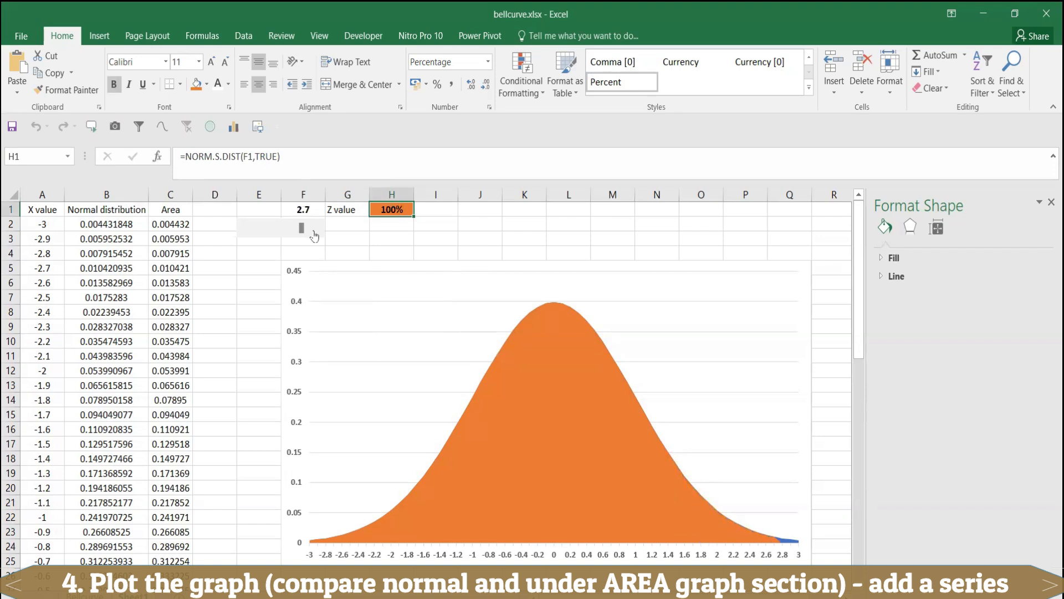
click(314, 235)
Show the percentage in H1 with two decimal places and lower the Z value to -3 with the scroll bar control.
click(470, 88)
click(470, 89)
click(320, 232)
drag(303, 235, 241, 242)
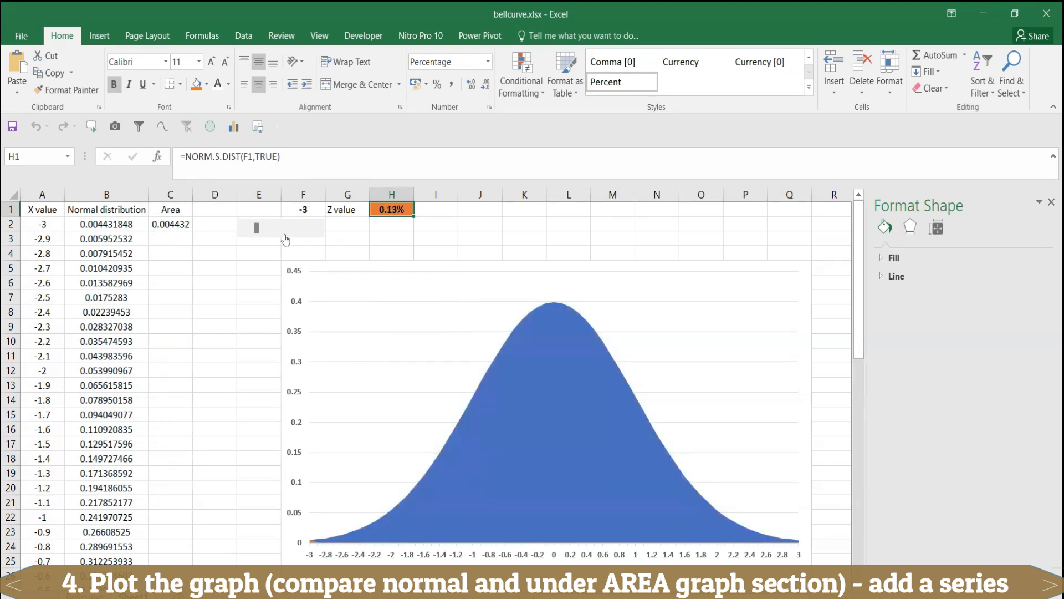
Raise the Z value to -2.9 and to -2.8, selecting the matching X value cells in rows 3 and 4 for comparison.
click(319, 234)
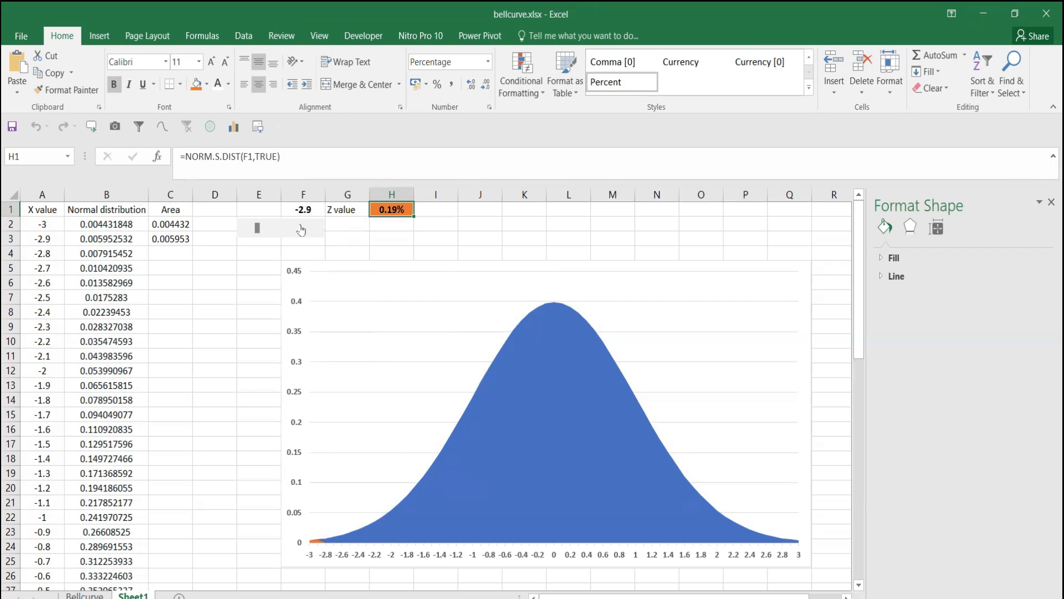
click(44, 239)
drag(111, 239, 115, 239)
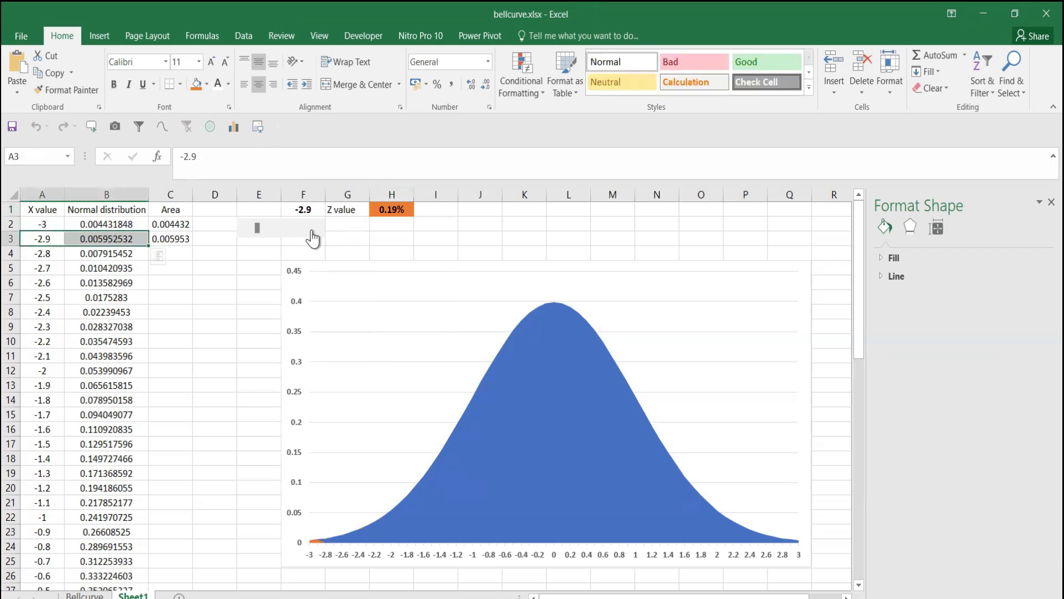
click(316, 233)
click(48, 254)
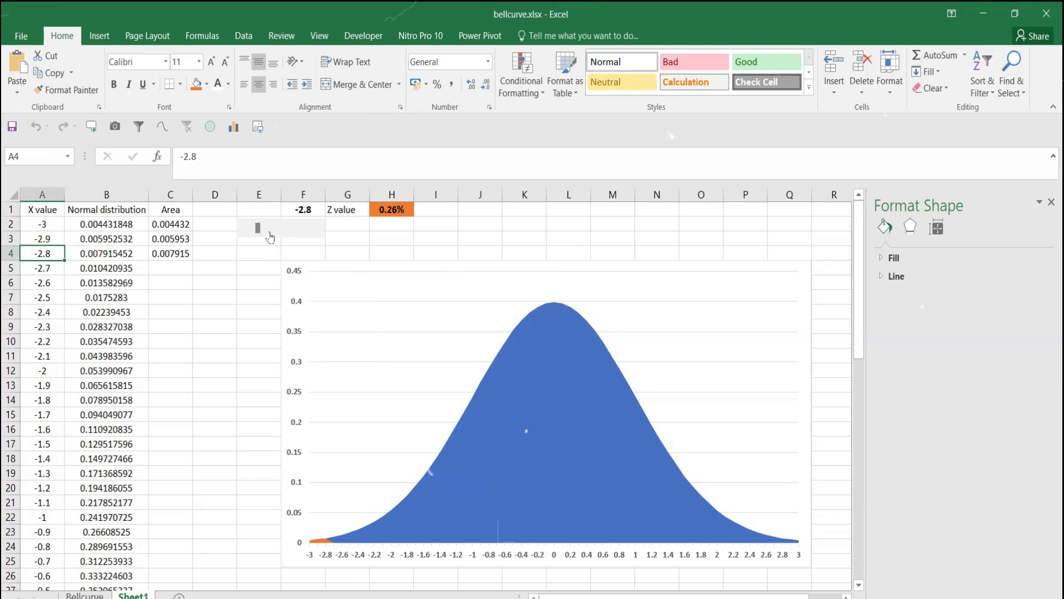
Raise the Z value in increments of 1 with the scroll bar control, through -1.8 and -0.8 to 1.2 and beyond.
click(270, 236)
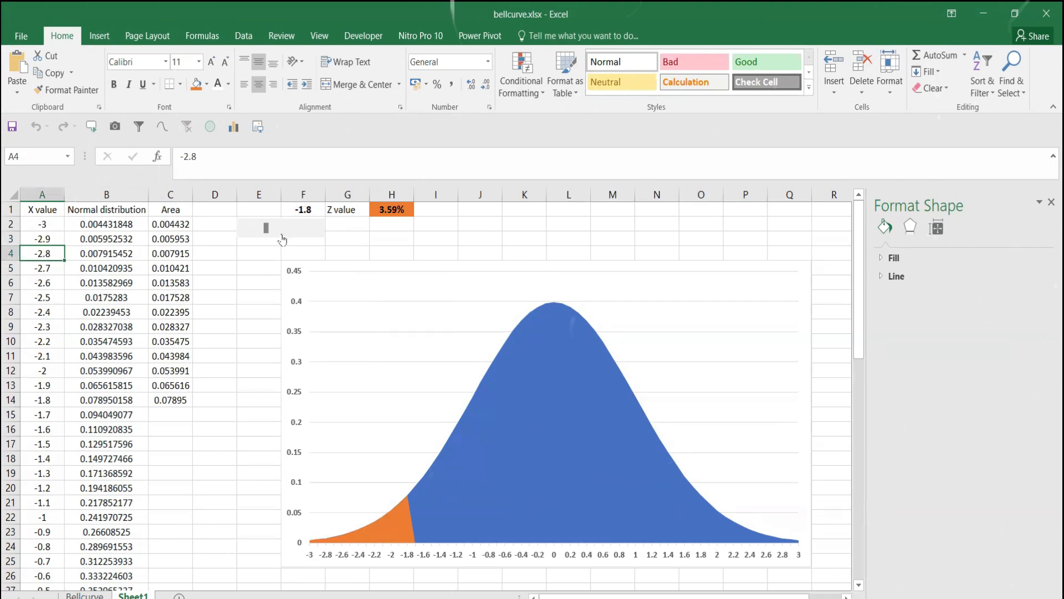
click(284, 234)
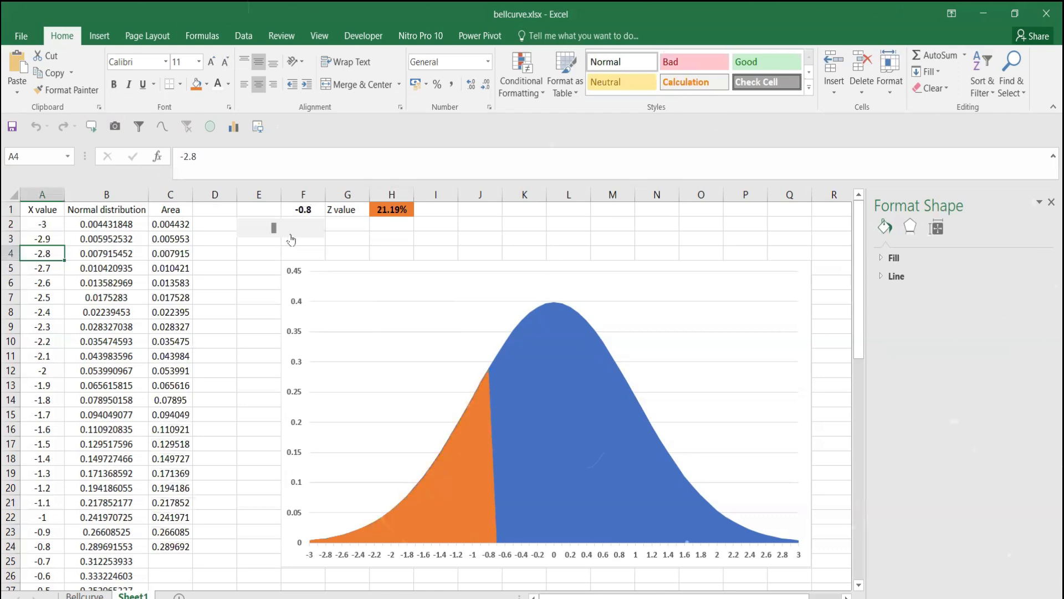
click(290, 235)
click(306, 234)
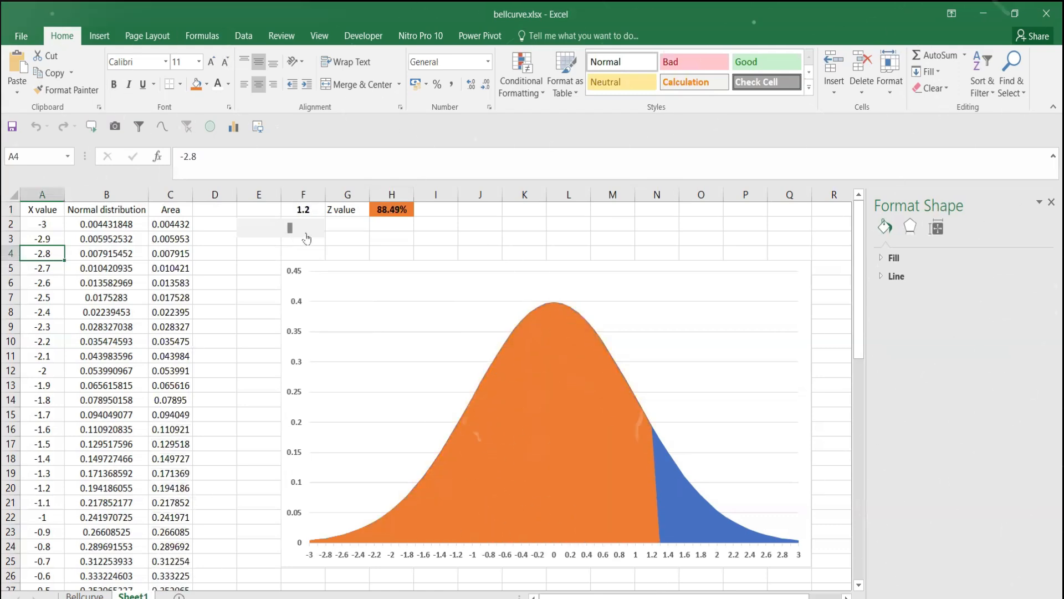
click(308, 237)
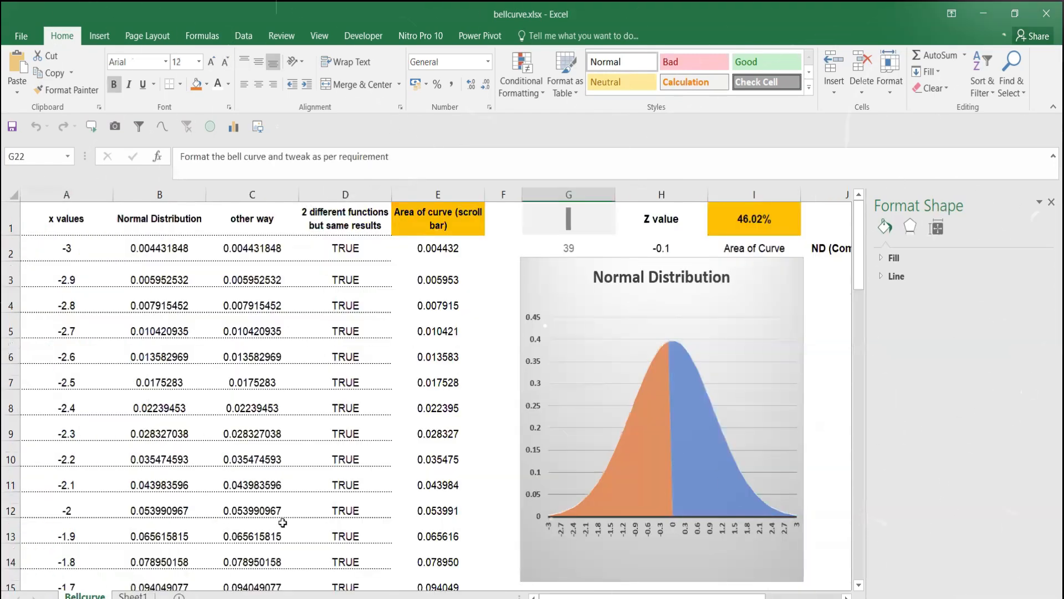
Switch to the Bellcurve sheet and select the first entry of the chapter list in G17.
scroll(737, 487, down, 4)
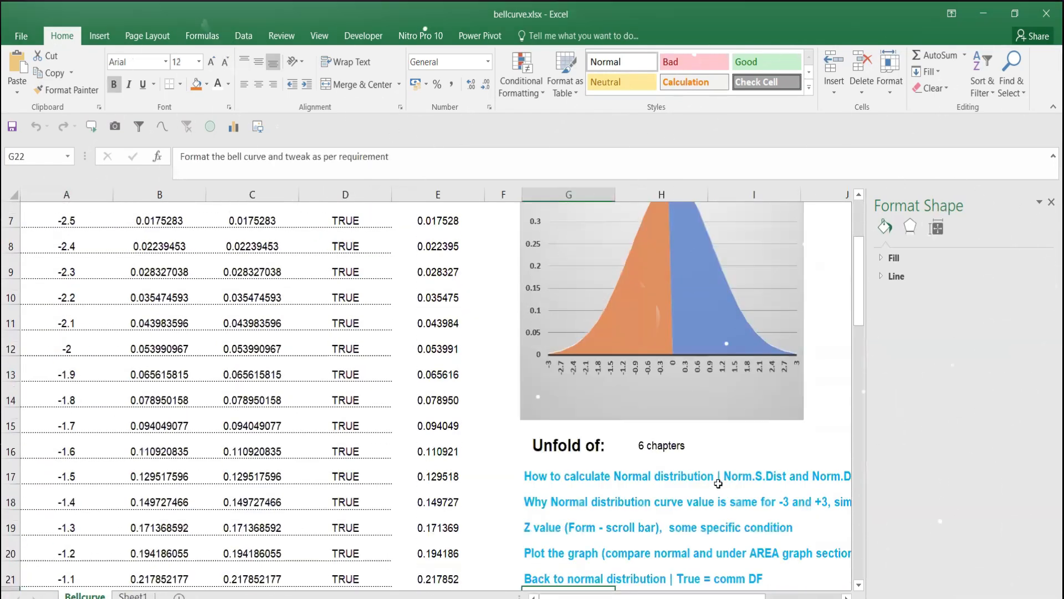
click(544, 329)
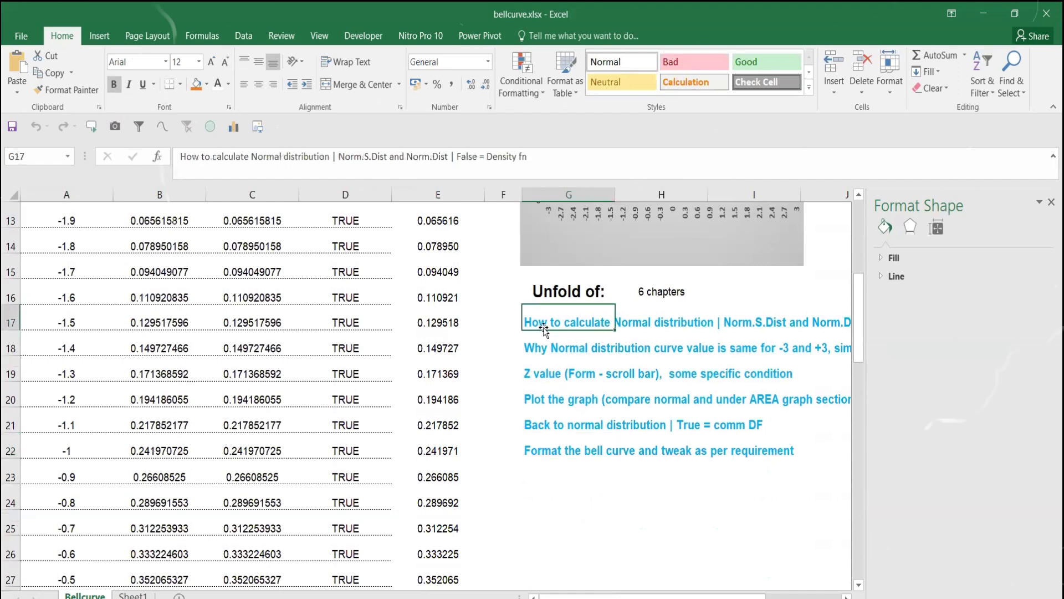
Close the Format Shape pane and review the remaining chapter list entries from G18 to G22.
click(1051, 202)
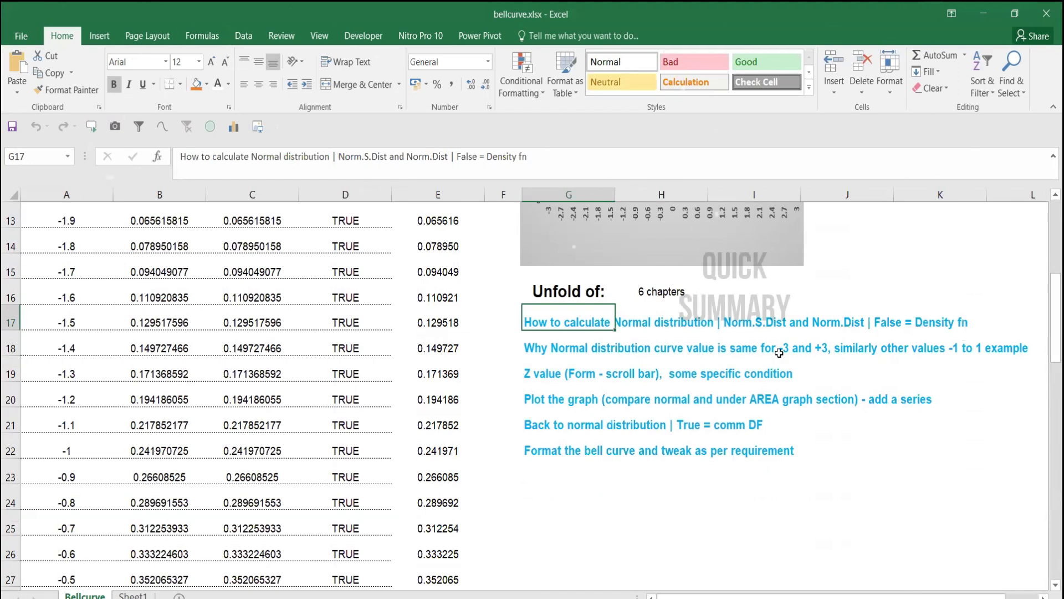
click(554, 346)
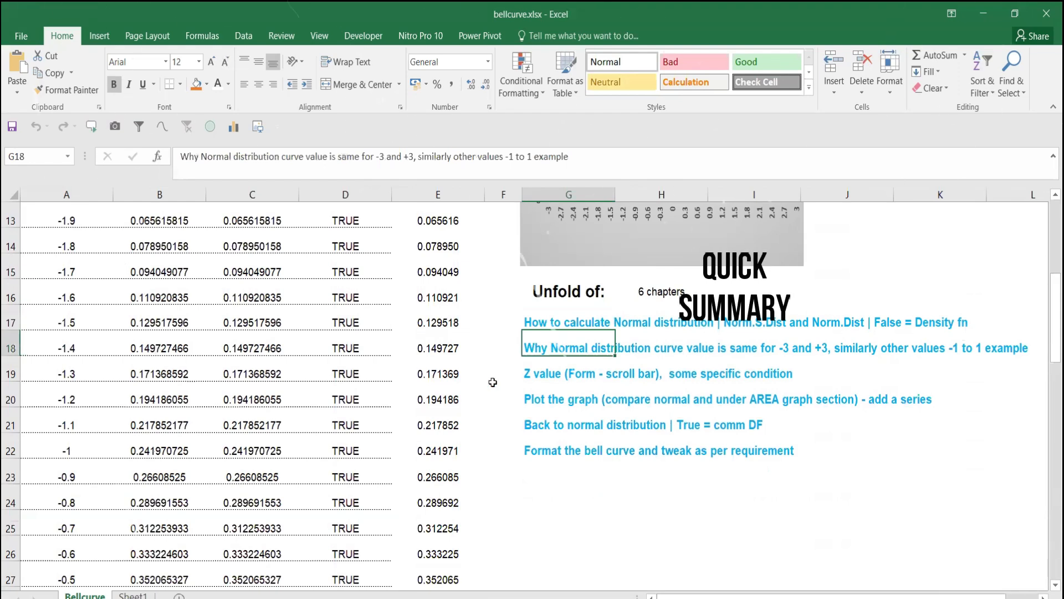
click(548, 372)
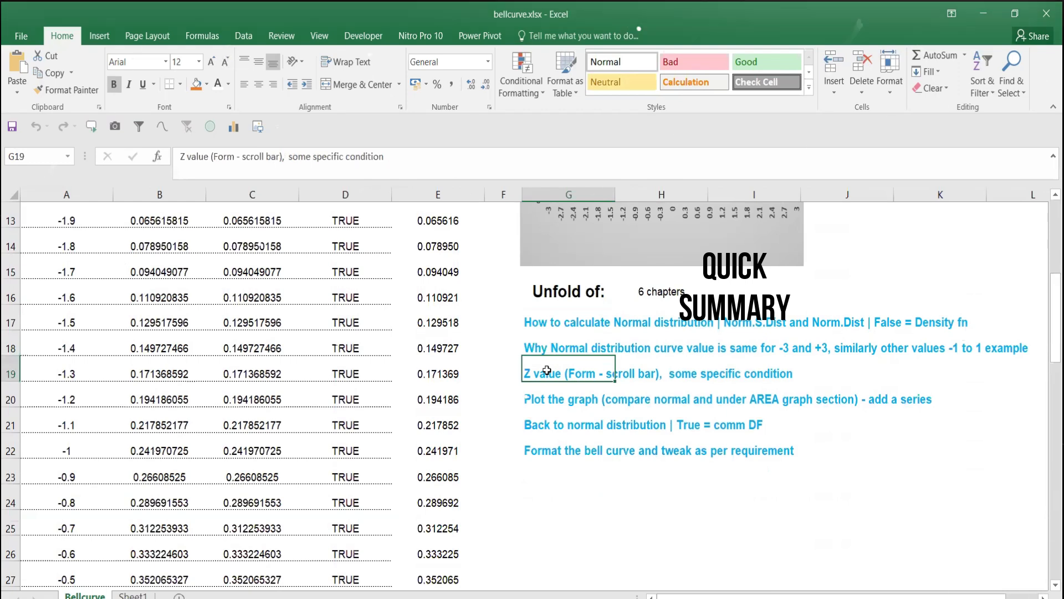
click(544, 397)
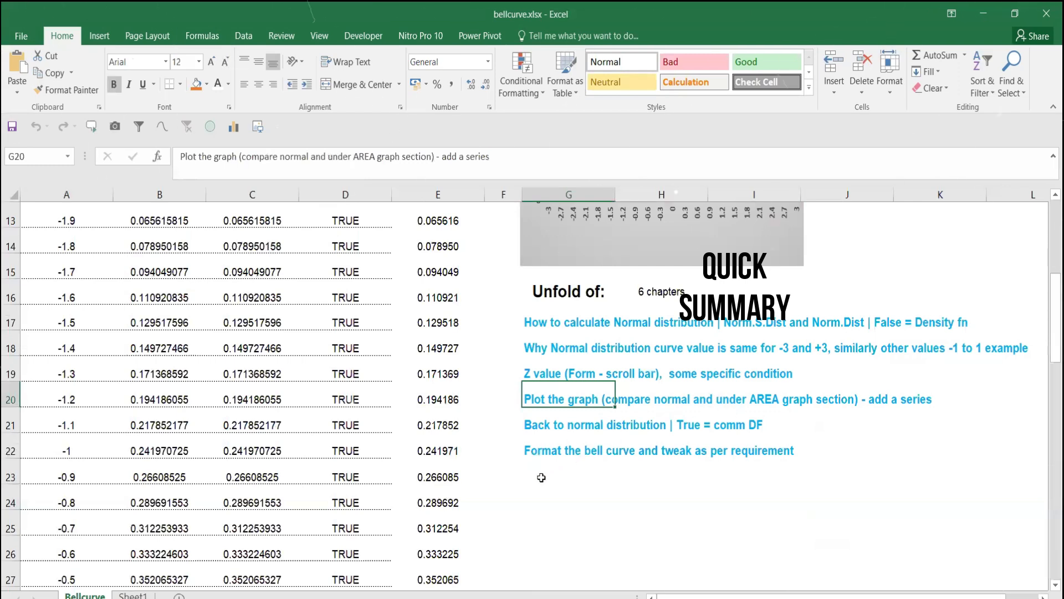
click(538, 427)
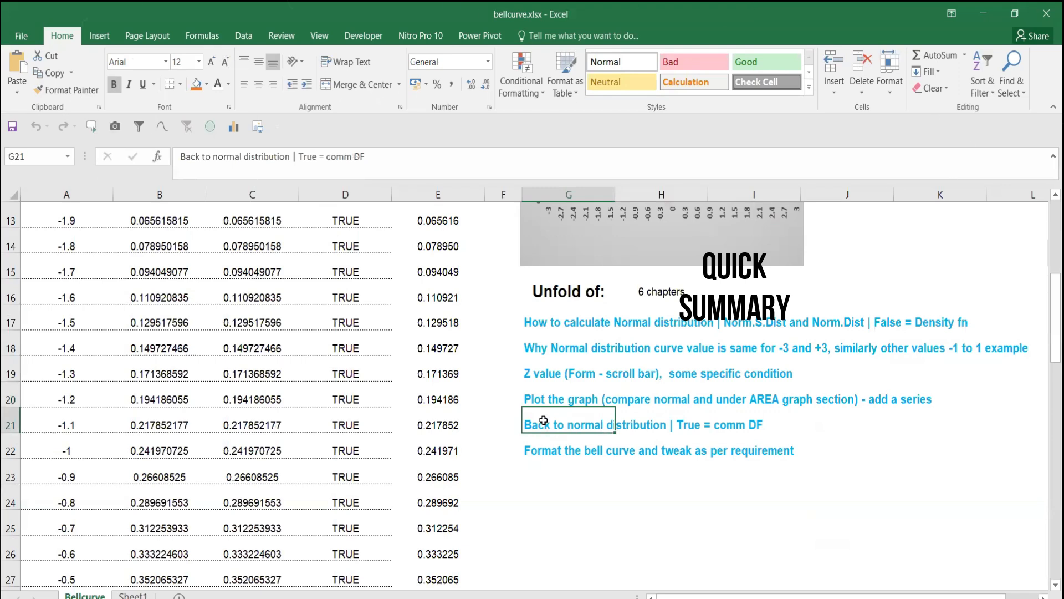
key(Down)
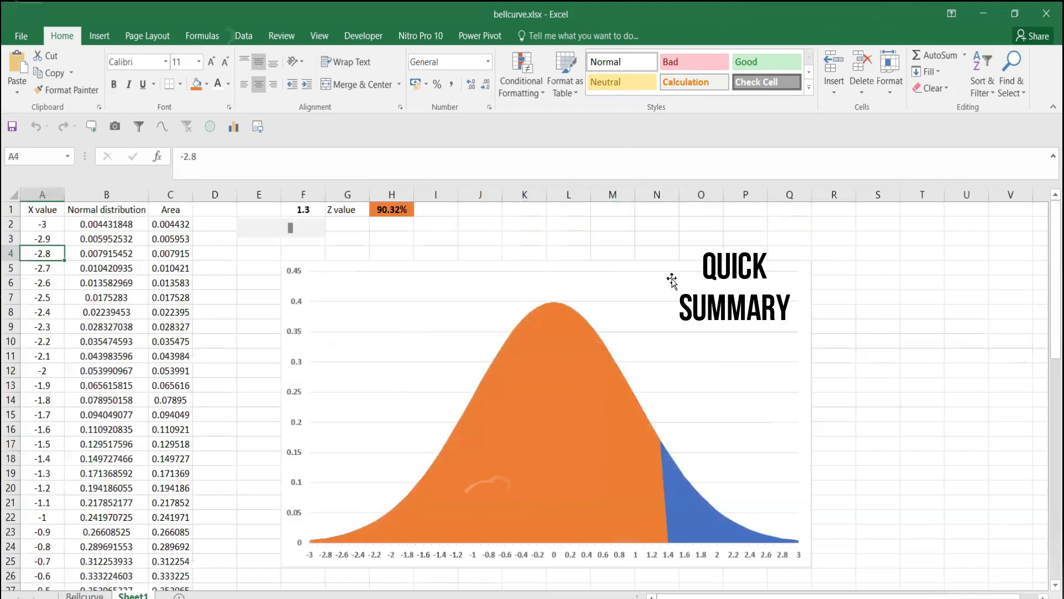
Preview the Histogram chart type for the bell curve chart on Sheet1, without applying it.
right_click(672, 282)
click(694, 328)
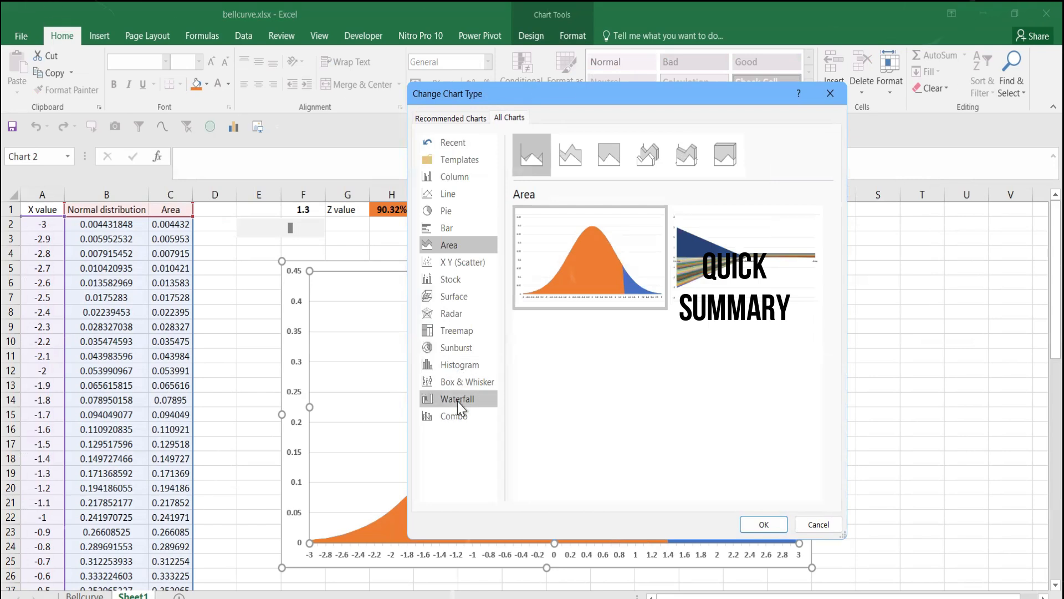
click(467, 365)
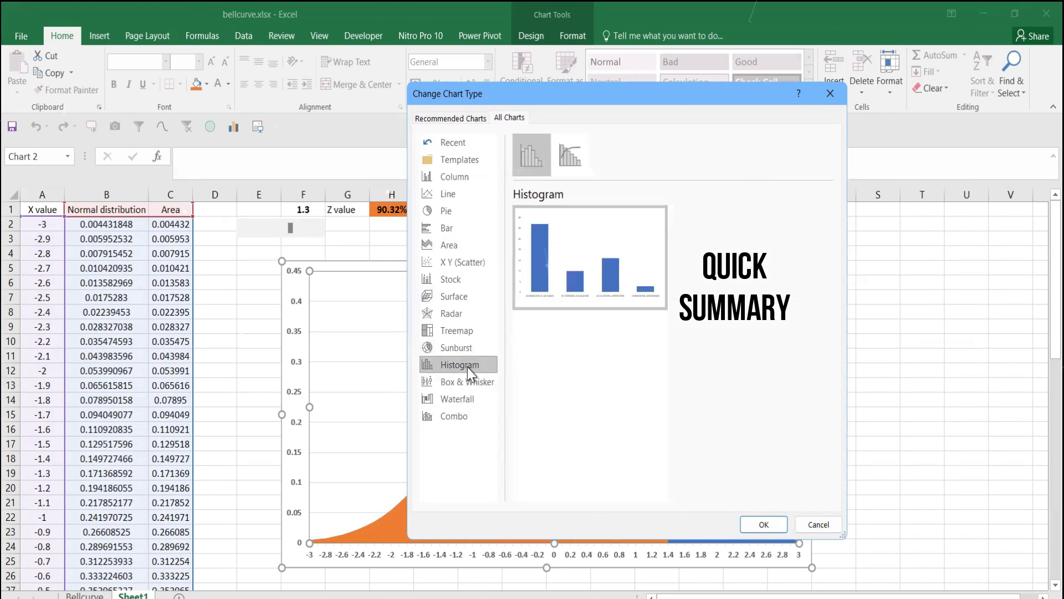
key(Escape)
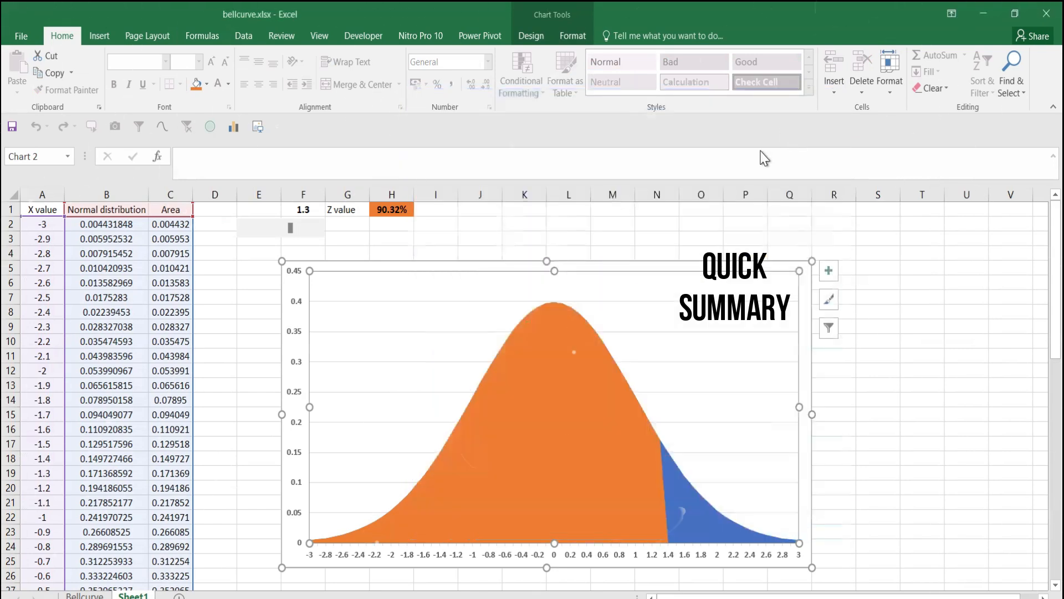
click(880, 321)
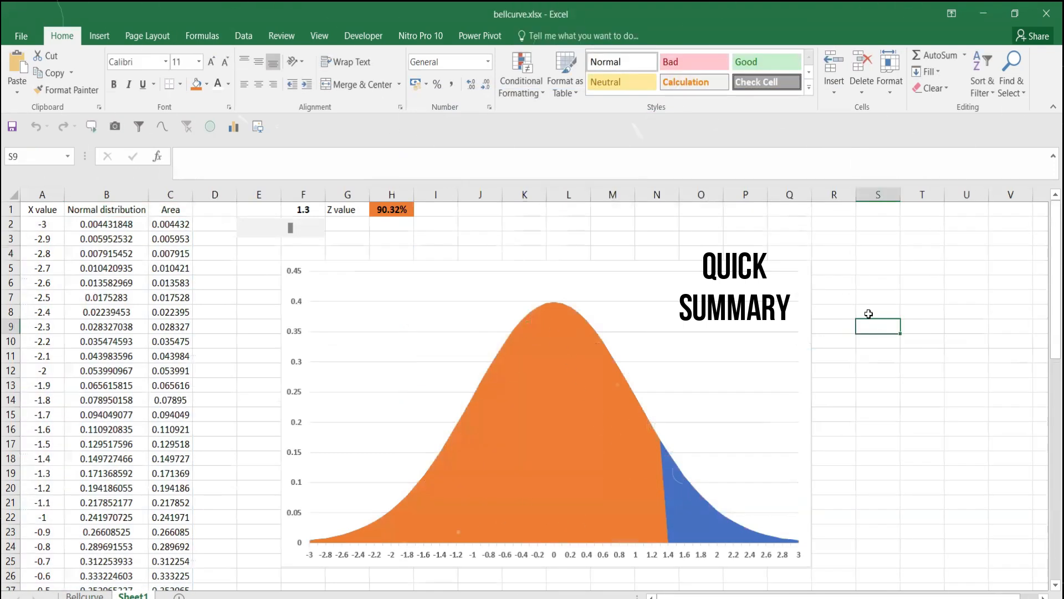
Vary the Z value with the scroll bar control above the chart, passing through 0.2 and finishing at -0.7.
click(442, 287)
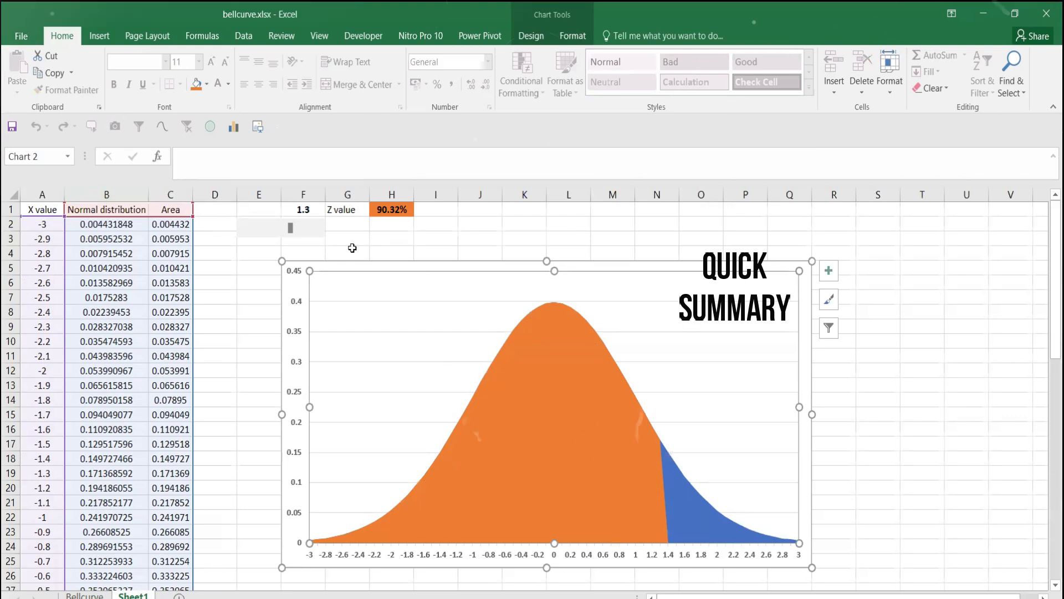
drag(251, 238, 273, 231)
click(306, 233)
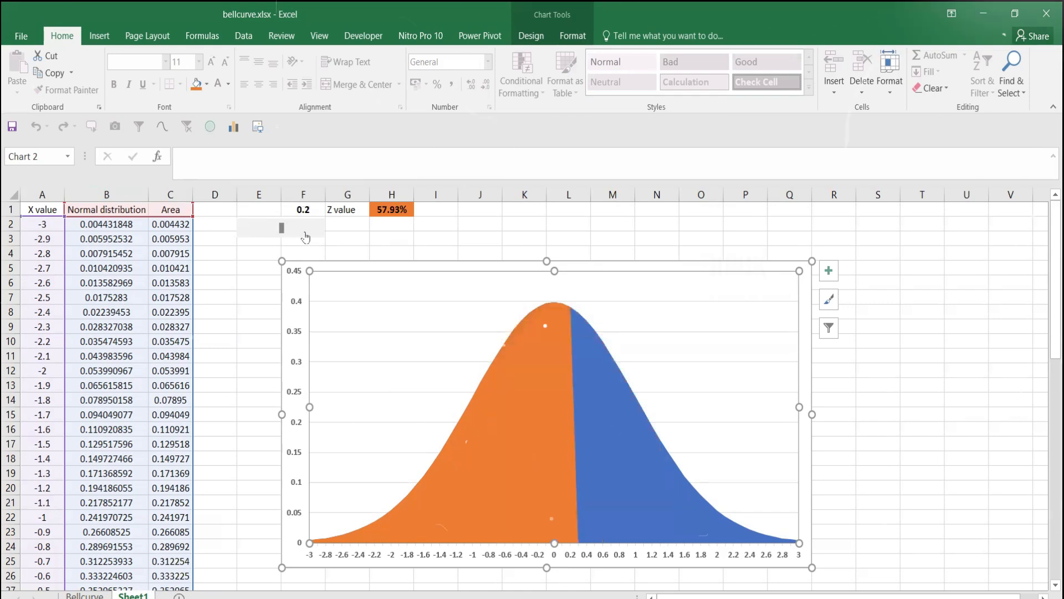
click(307, 235)
click(309, 235)
click(261, 231)
click(257, 232)
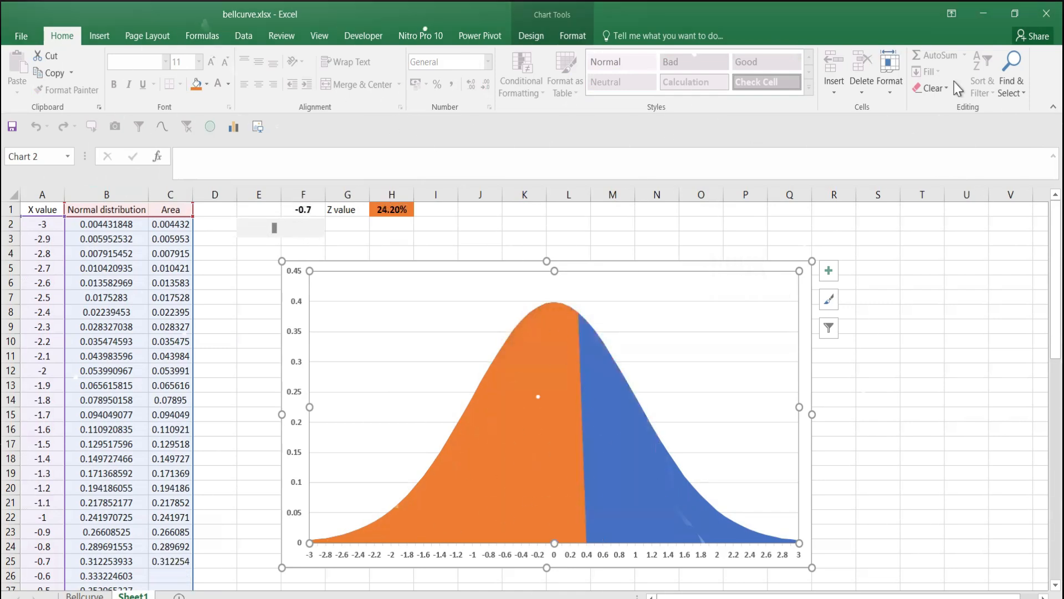